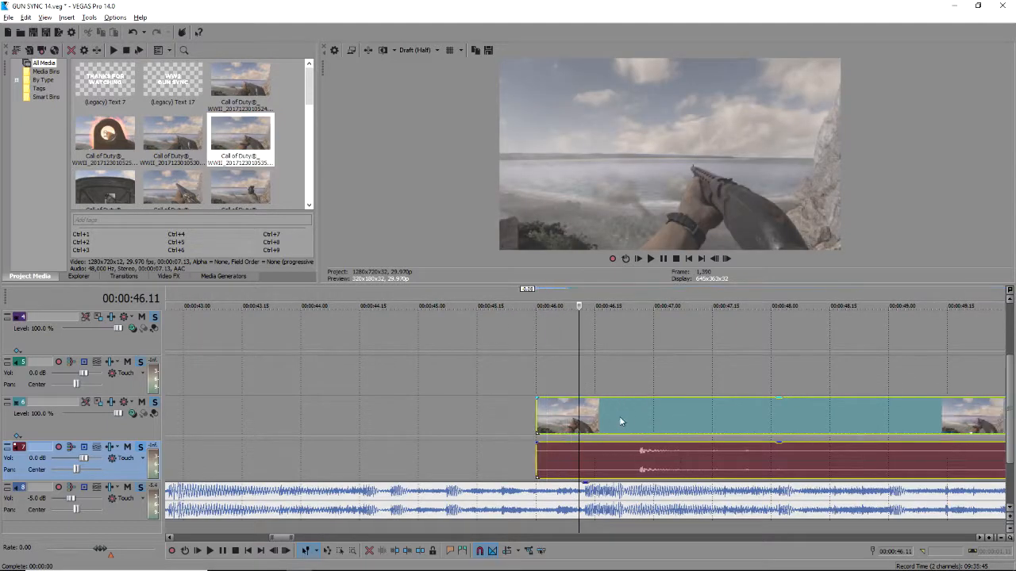
Split the gameplay clip at the gunshot frame and delete the part before it.
{"action": "scroll", "coordinate": [591, 426], "scroll_direction": "up", "scroll_amount": 1}
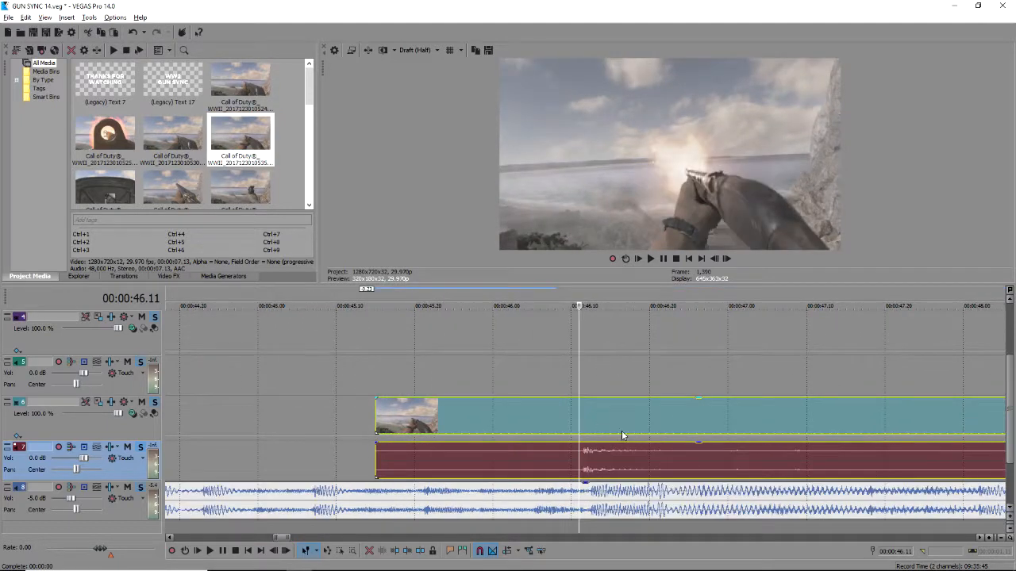
{"action": "left_click", "coordinate": [585, 426]}
{"action": "key", "text": "s"}
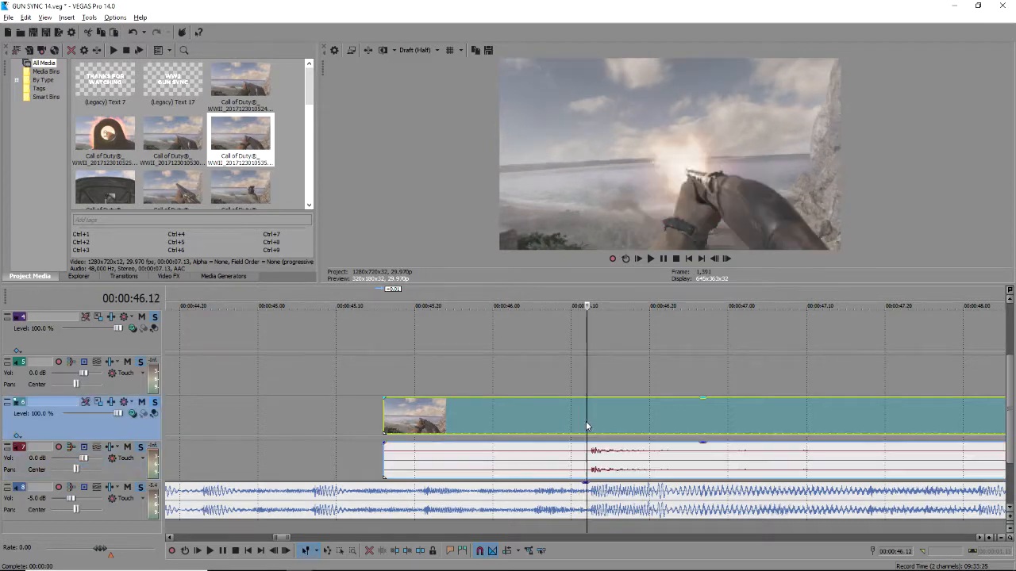
{"action": "left_click", "coordinate": [550, 417]}
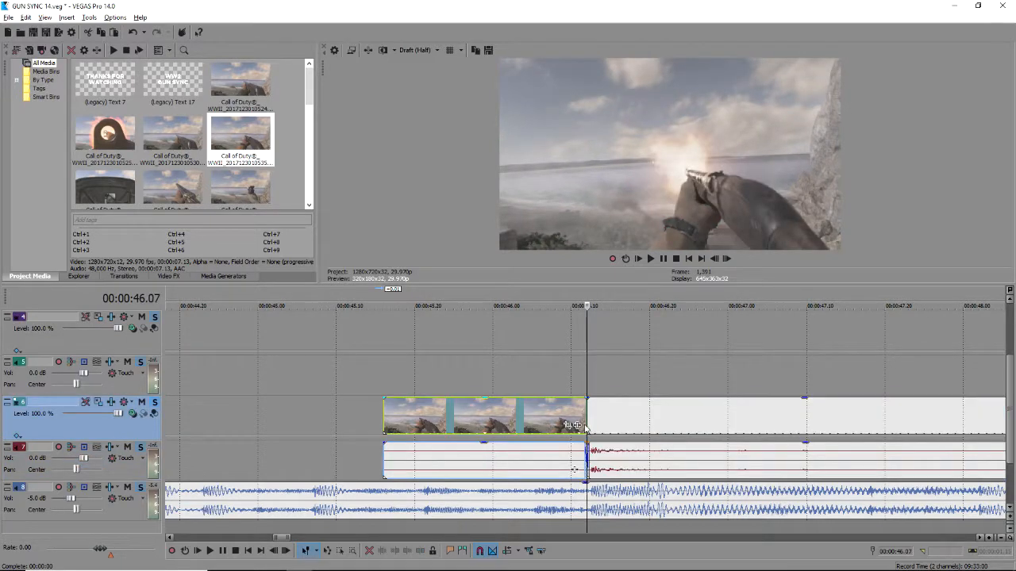
{"action": "key", "text": "Delete"}
Cut the clip a few frames after the shot and delete everything after that cut.
{"action": "left_click", "coordinate": [588, 418]}
{"action": "key", "text": "space"}
{"action": "key", "text": "space"}
{"action": "scroll", "coordinate": [668, 445], "scroll_direction": "up", "scroll_amount": 2}
{"action": "scroll", "coordinate": [669, 447], "scroll_direction": "up", "scroll_amount": 1}
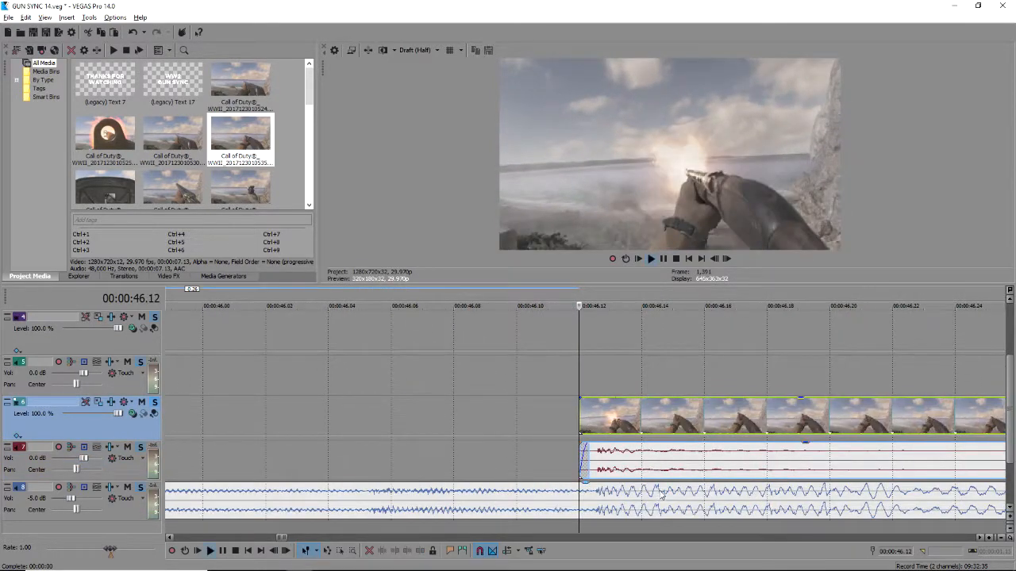
{"action": "left_click", "coordinate": [707, 486]}
{"action": "scroll", "coordinate": [707, 486], "scroll_direction": "down", "scroll_amount": 3}
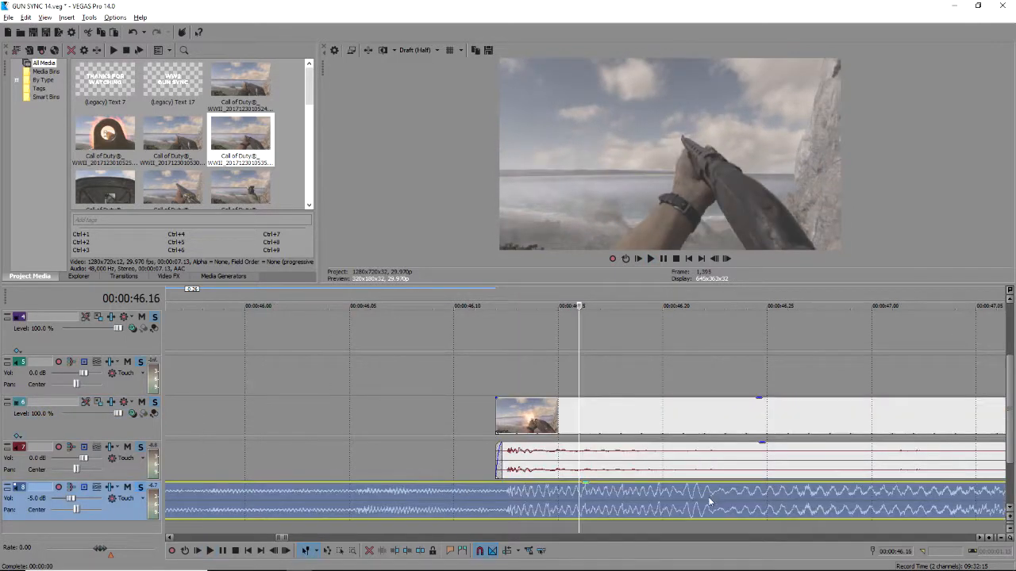
{"action": "key", "text": "space"}
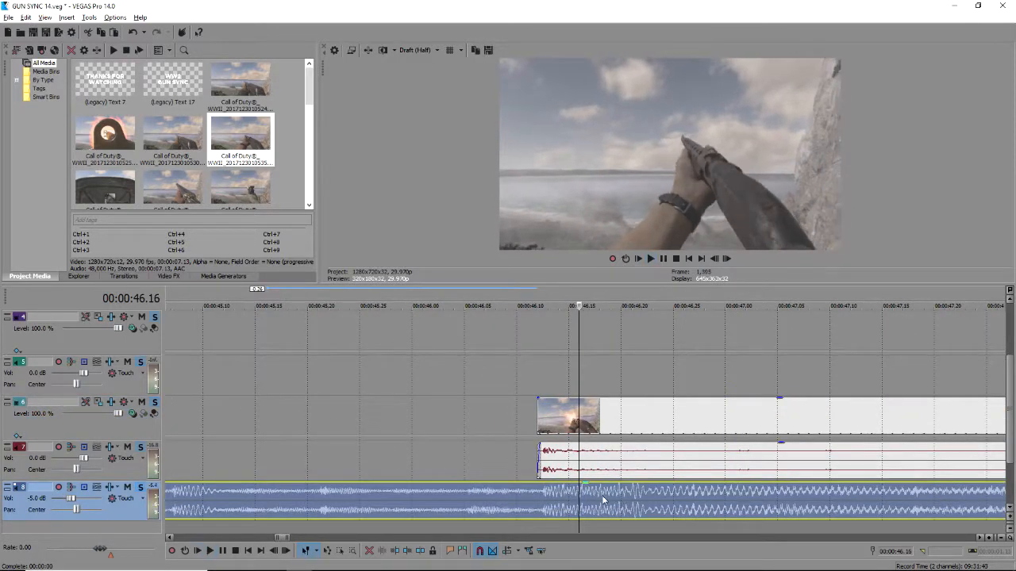
{"action": "left_click", "coordinate": [580, 415]}
{"action": "key", "text": "s"}
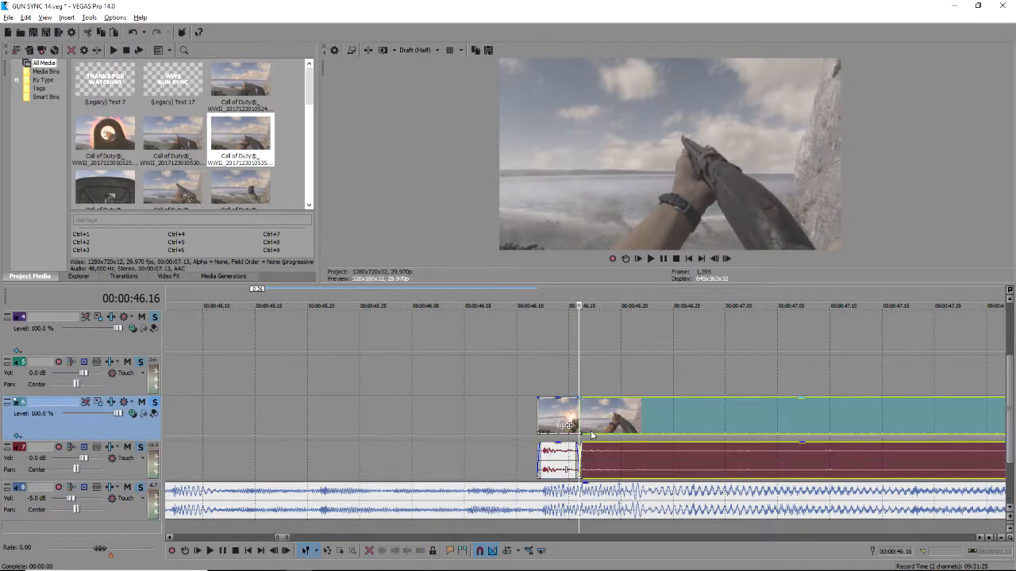
{"action": "key", "text": "Delete"}
Paste a copy of the short shot clip right after the original.
{"action": "key", "text": "ctrl+v"}
{"action": "left_click", "coordinate": [525, 373]}
{"action": "key", "text": "space"}
{"action": "key", "text": "space"}
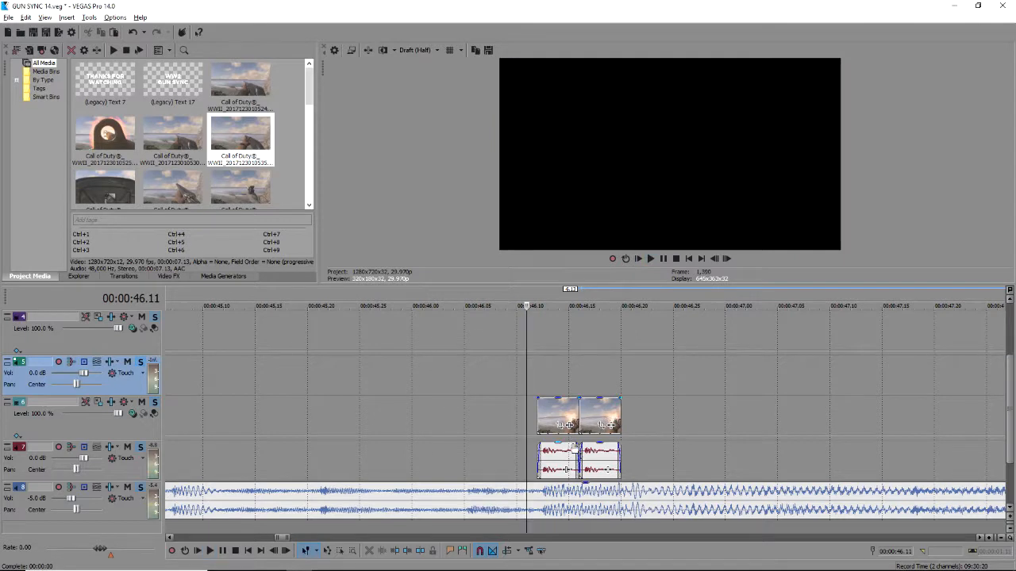
Shorten the first clip copy by one frame and preview the repeated shots from 46.12.
{"action": "left_click", "coordinate": [557, 409]}
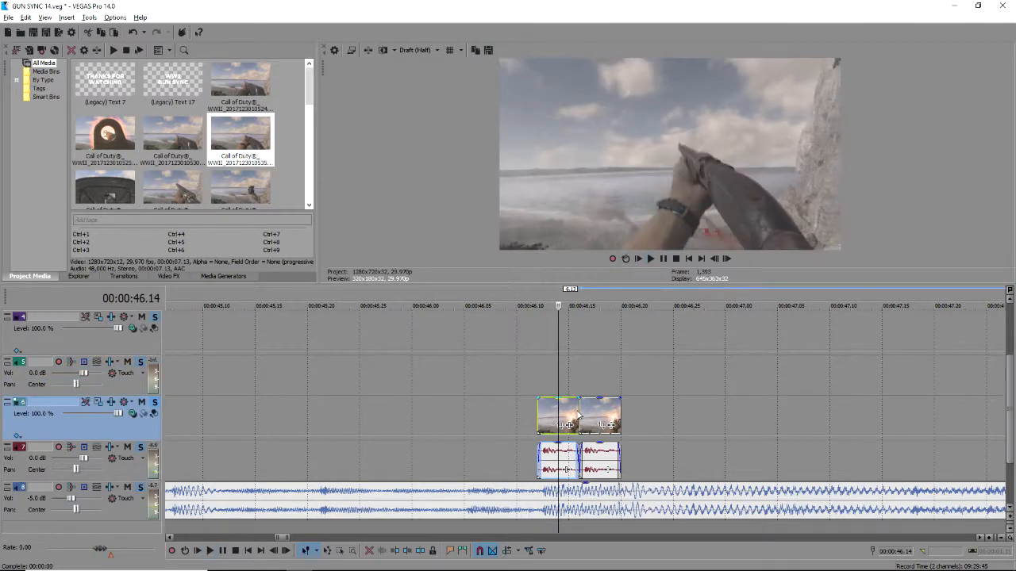
{"action": "left_click_drag", "start_coordinate": [571, 411], "coordinate": [622, 412]}
{"action": "left_click", "coordinate": [536, 385]}
{"action": "key", "text": "space"}
{"action": "key", "text": "space"}
{"action": "key", "text": "space"}
{"action": "left_click", "coordinate": [502, 386]}
{"action": "key", "text": "space"}
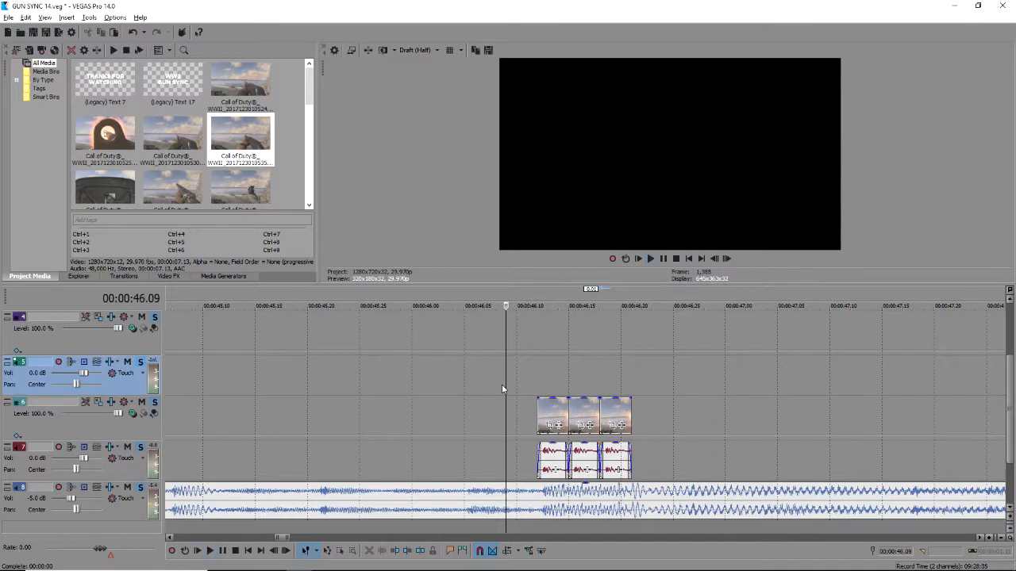
{"action": "key", "text": "space"}
Preview the sequence from inside the clips and step the playhead back to 46.12.
{"action": "scroll", "coordinate": [502, 384], "scroll_direction": "down", "scroll_amount": 2}
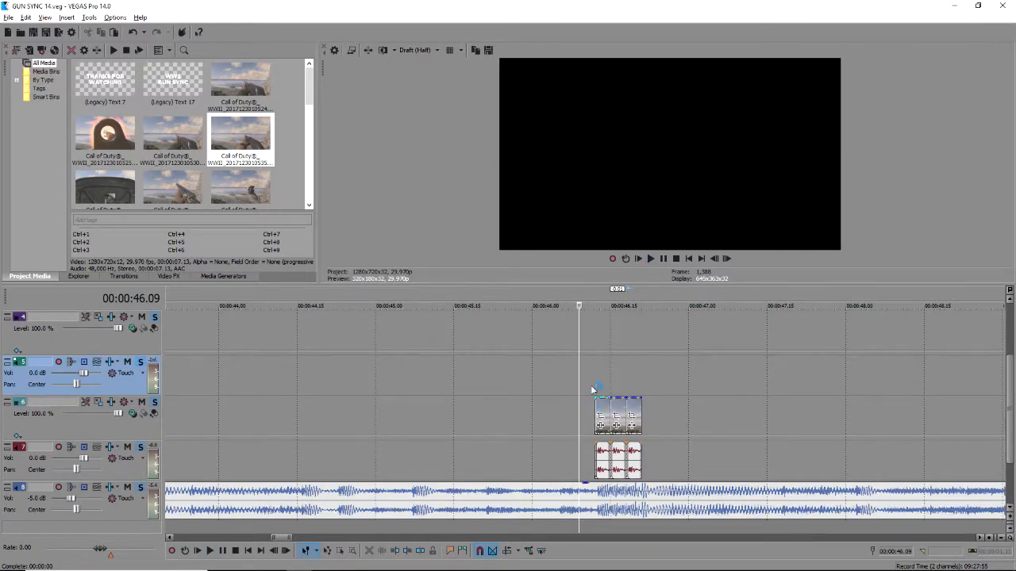
{"action": "left_click", "coordinate": [599, 365]}
{"action": "scroll", "coordinate": [599, 365], "scroll_direction": "up", "scroll_amount": 5}
{"action": "key", "text": "space"}
{"action": "scroll", "coordinate": [652, 392], "scroll_direction": "down", "scroll_amount": 2}
{"action": "key", "text": "space"}
{"action": "scroll", "coordinate": [552, 393], "scroll_direction": "down", "scroll_amount": 2}
{"action": "key", "text": "Left"}
{"action": "scroll", "coordinate": [601, 462], "scroll_direction": "up", "scroll_amount": 2}
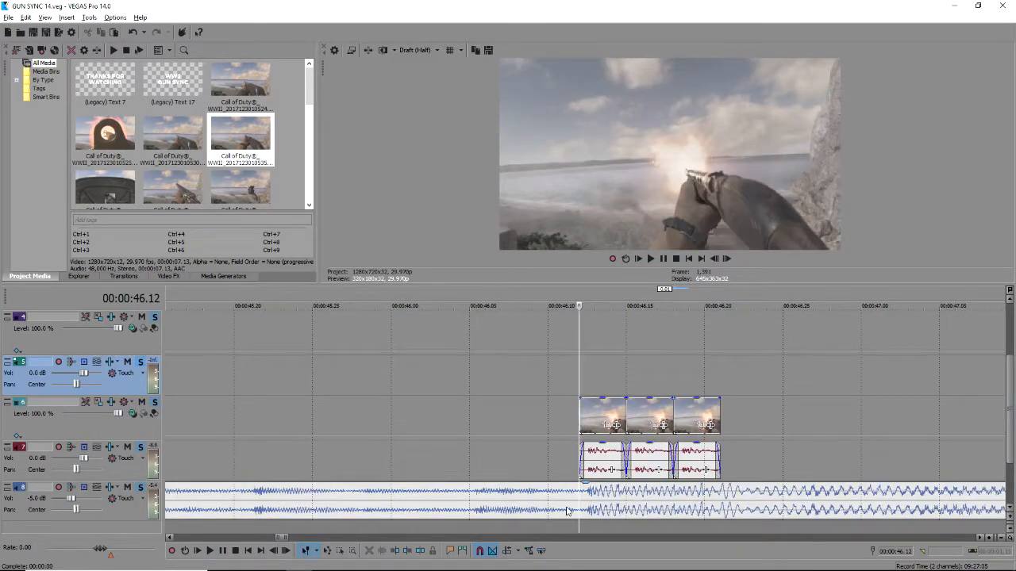
{"action": "scroll", "coordinate": [567, 510], "scroll_direction": "down", "scroll_amount": 3}
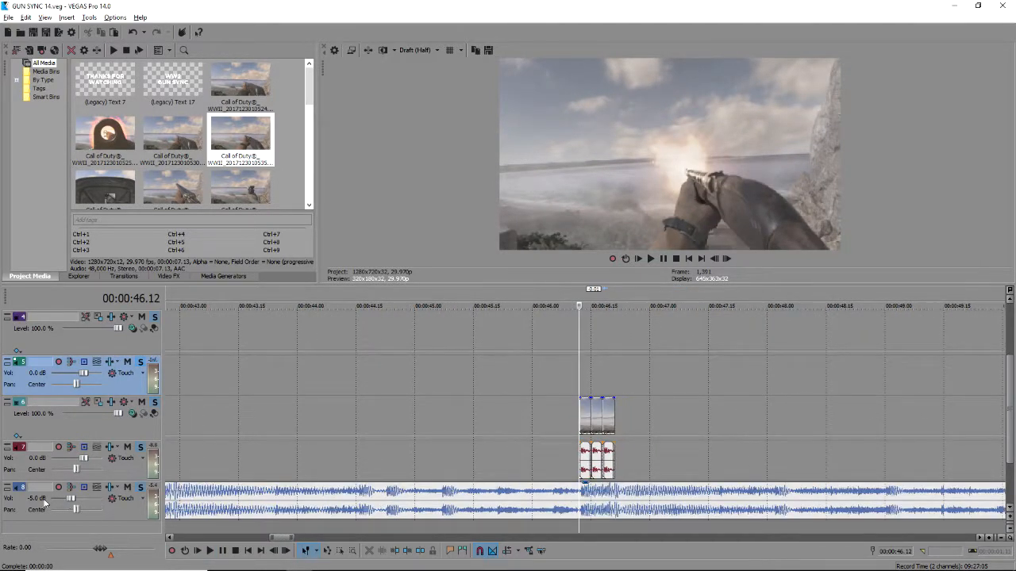
Set the music track volume to -5.0 dB and preview the sequence from 46.10.
{"action": "double_click", "coordinate": [42, 500]}
{"action": "key", "text": "Return"}
{"action": "left_click", "coordinate": [569, 460]}
{"action": "key", "text": "space"}
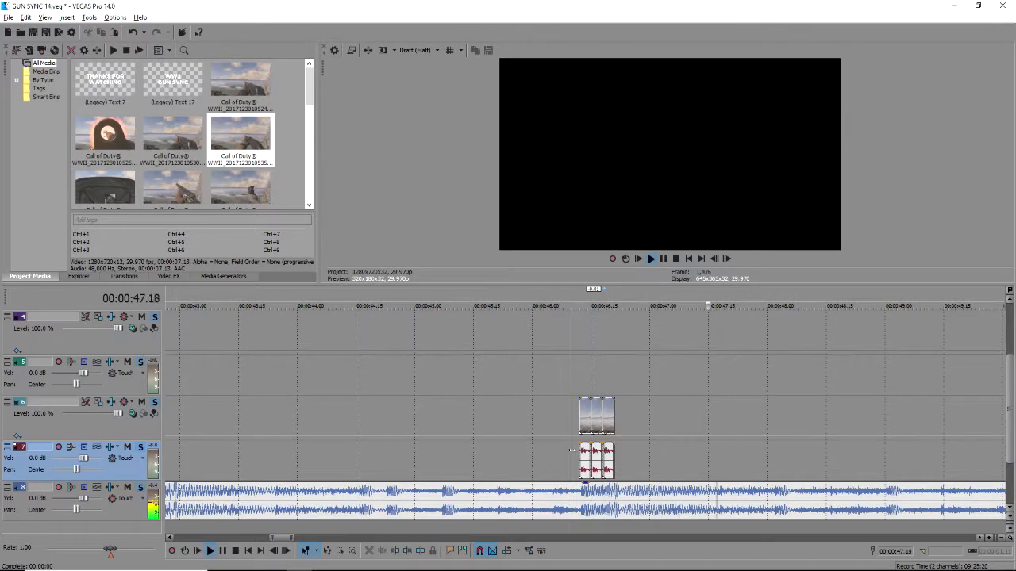
{"action": "key", "text": "space"}
{"action": "scroll", "coordinate": [574, 449], "scroll_direction": "down", "scroll_amount": 2}
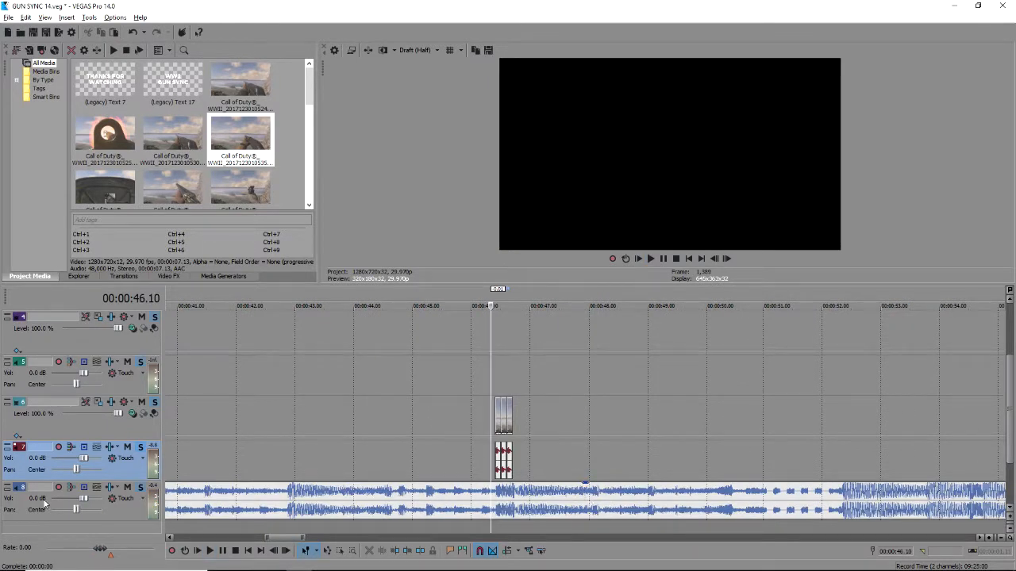
{"action": "double_click", "coordinate": [44, 503]}
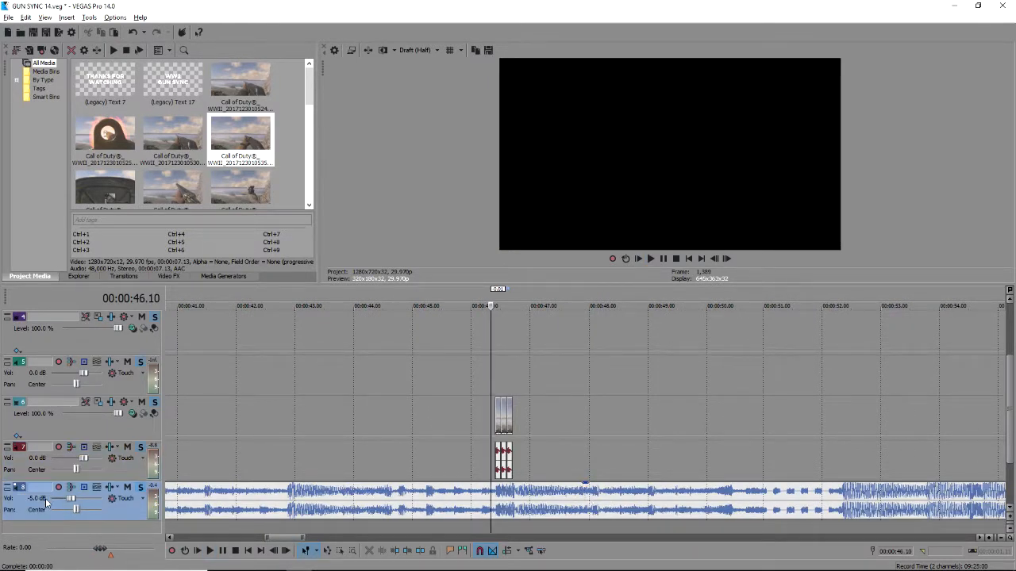
Preview the sequence again and mark 46.11 to 46.22 as a range.
{"action": "left_click", "coordinate": [481, 461]}
{"action": "key", "text": "space"}
{"action": "scroll", "coordinate": [601, 465], "scroll_direction": "up", "scroll_amount": 5}
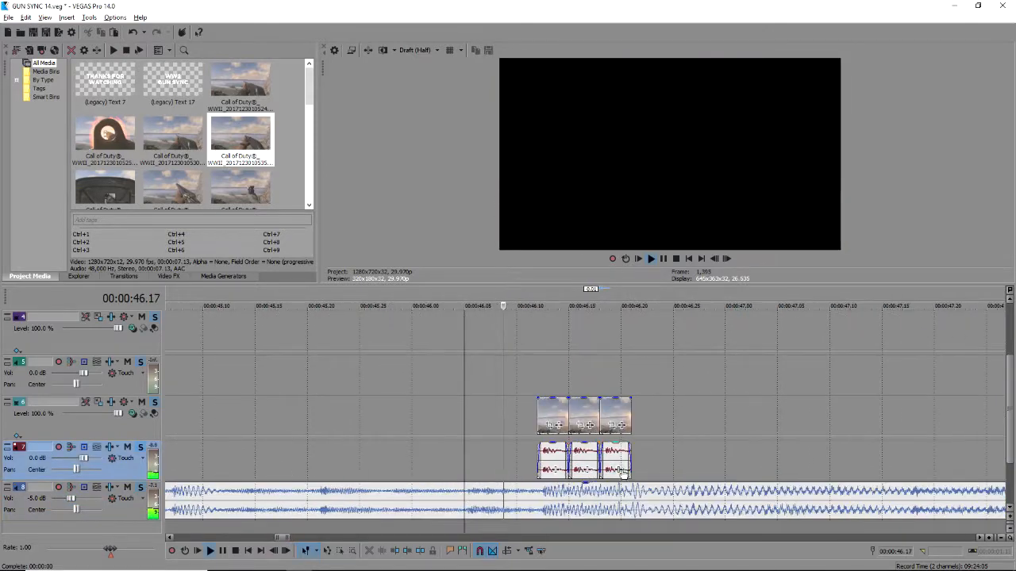
{"action": "scroll", "coordinate": [577, 465], "scroll_direction": "down", "scroll_amount": 1}
{"action": "key", "text": "space"}
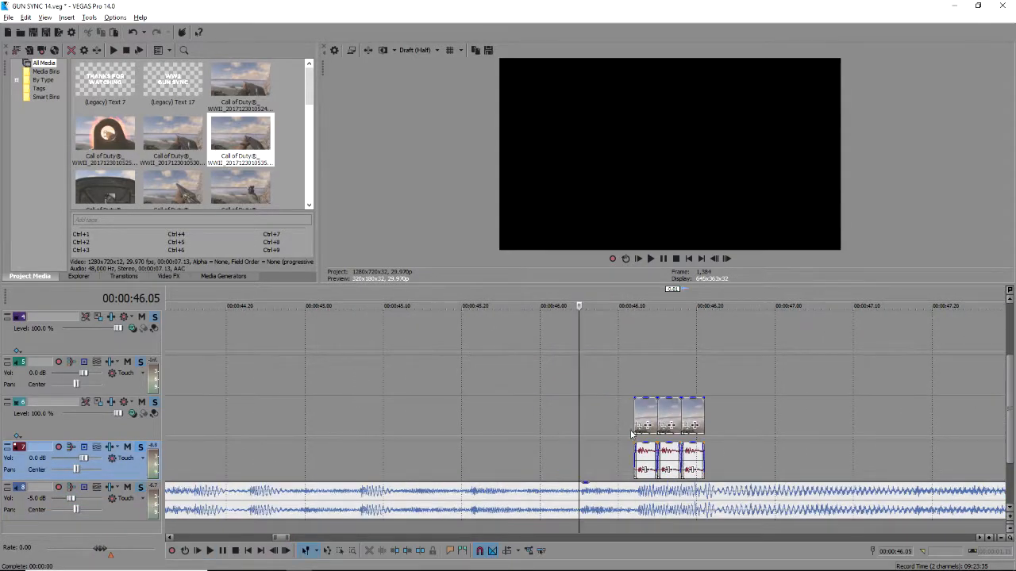
{"action": "left_click_drag", "start_coordinate": [626, 376], "coordinate": [713, 368]}
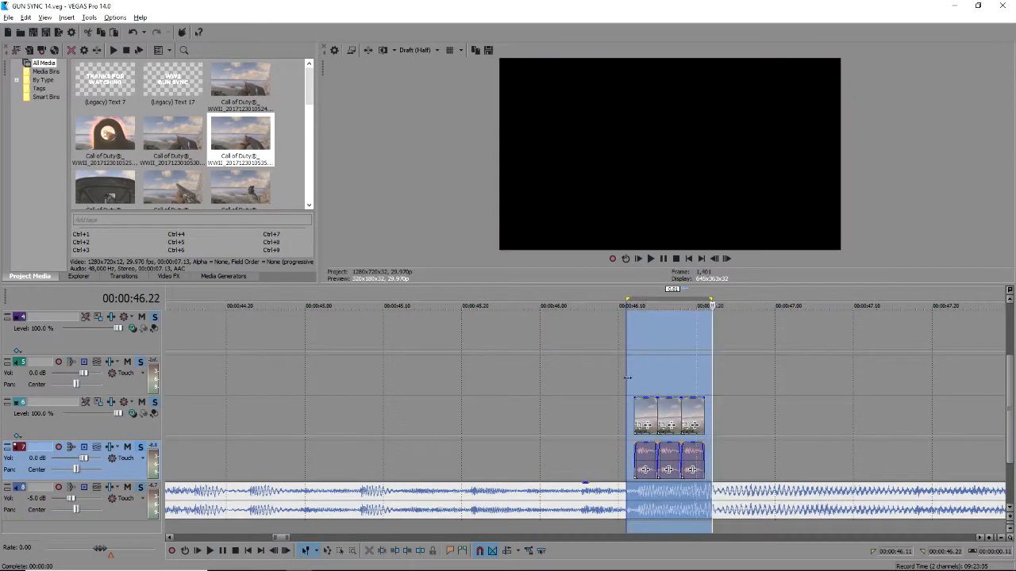
Extend the last clip copy to about 47.18 and split it at 46.26.
{"action": "left_click", "coordinate": [627, 377]}
{"action": "scroll", "coordinate": [658, 395], "scroll_direction": "down", "scroll_amount": 4}
{"action": "key", "text": "space"}
{"action": "scroll", "coordinate": [683, 445], "scroll_direction": "up", "scroll_amount": 5}
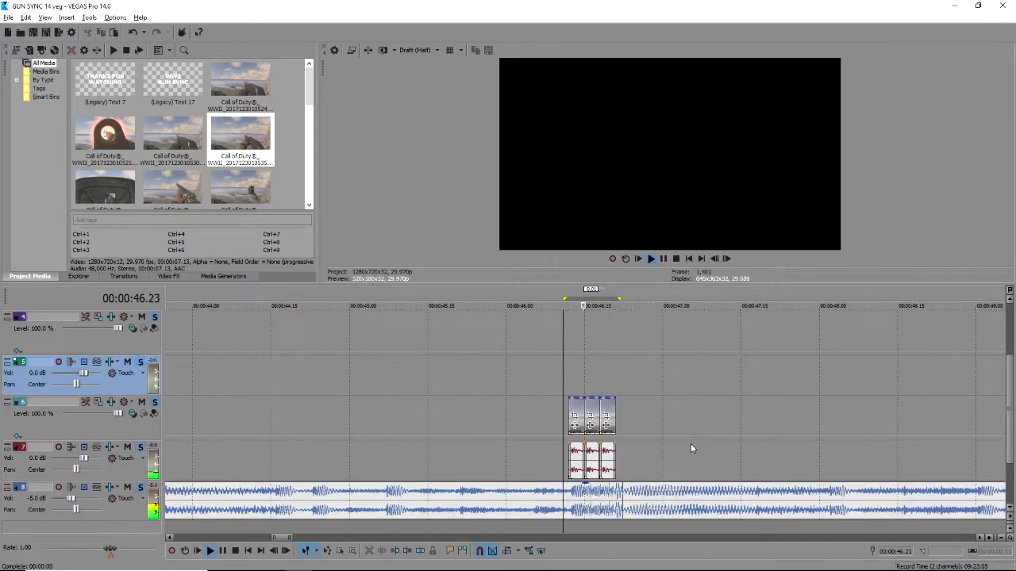
{"action": "scroll", "coordinate": [688, 436], "scroll_direction": "down", "scroll_amount": 1}
{"action": "key", "text": "space"}
{"action": "key", "text": "space"}
{"action": "left_click_drag", "start_coordinate": [514, 413], "coordinate": [613, 425]}
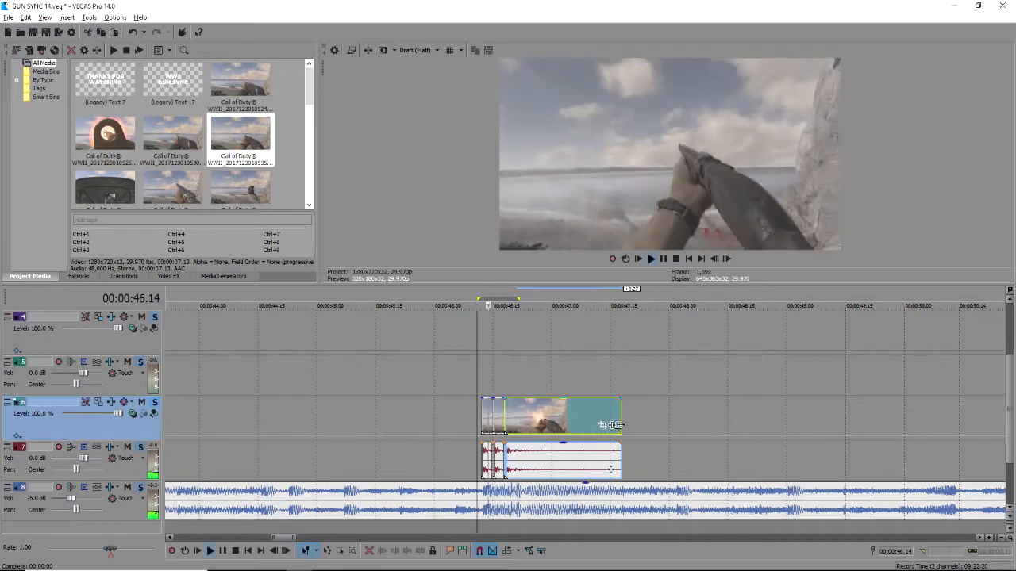
{"action": "left_click", "coordinate": [536, 462]}
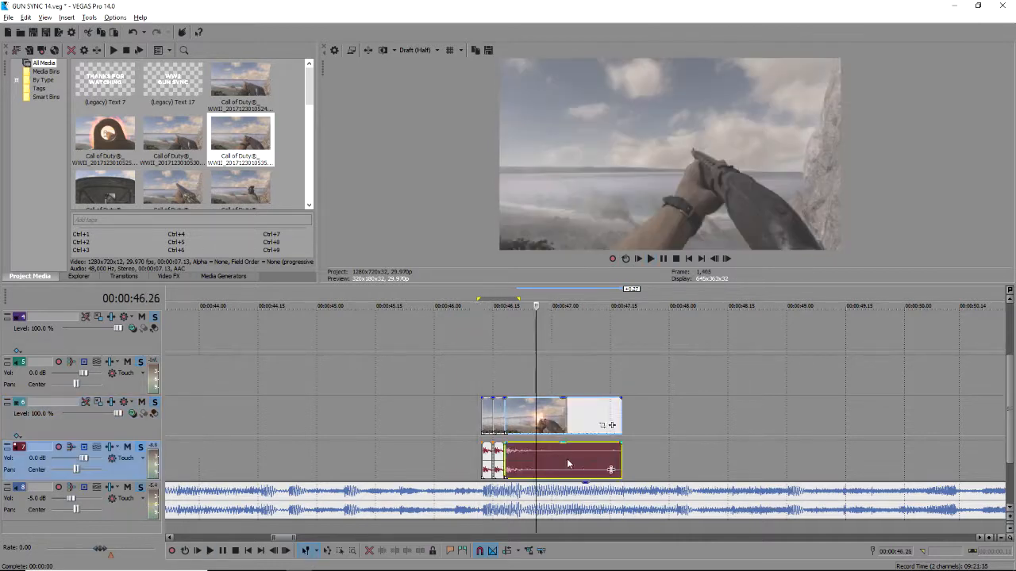
{"action": "scroll", "coordinate": [612, 468], "scroll_direction": "up", "scroll_amount": 3}
{"action": "key", "text": "s"}
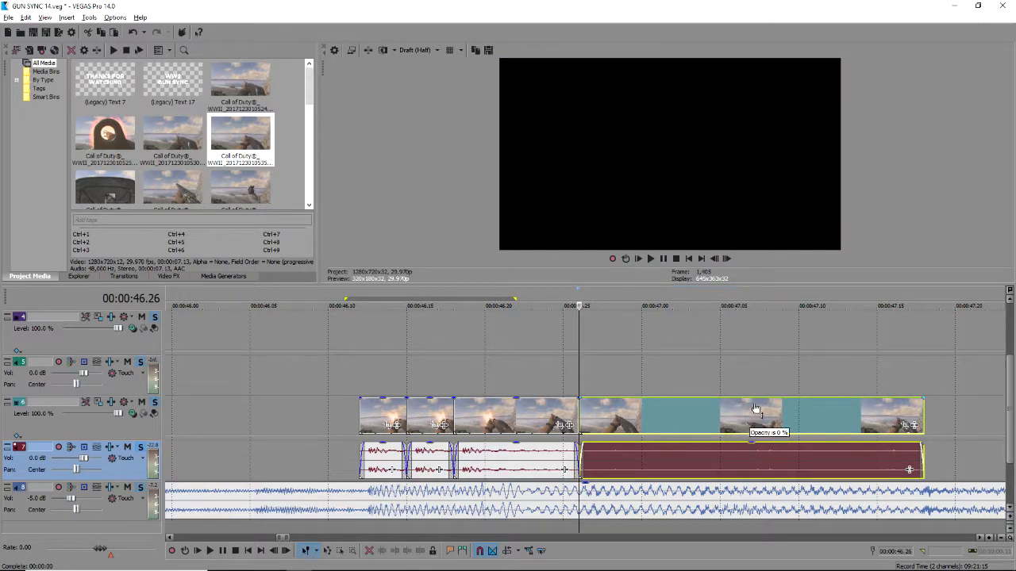
Pull the audio gain after the 46.26 split down to -Inf dB and preview from 46.25.
{"action": "left_click", "coordinate": [751, 419]}
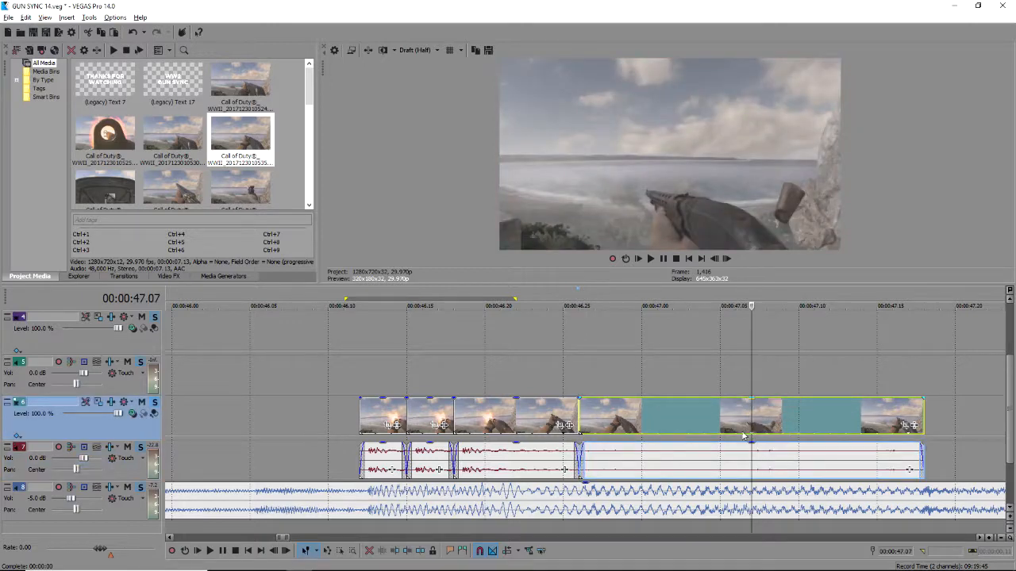
{"action": "left_click_drag", "start_coordinate": [745, 449], "coordinate": [739, 509]}
{"action": "left_click", "coordinate": [577, 395]}
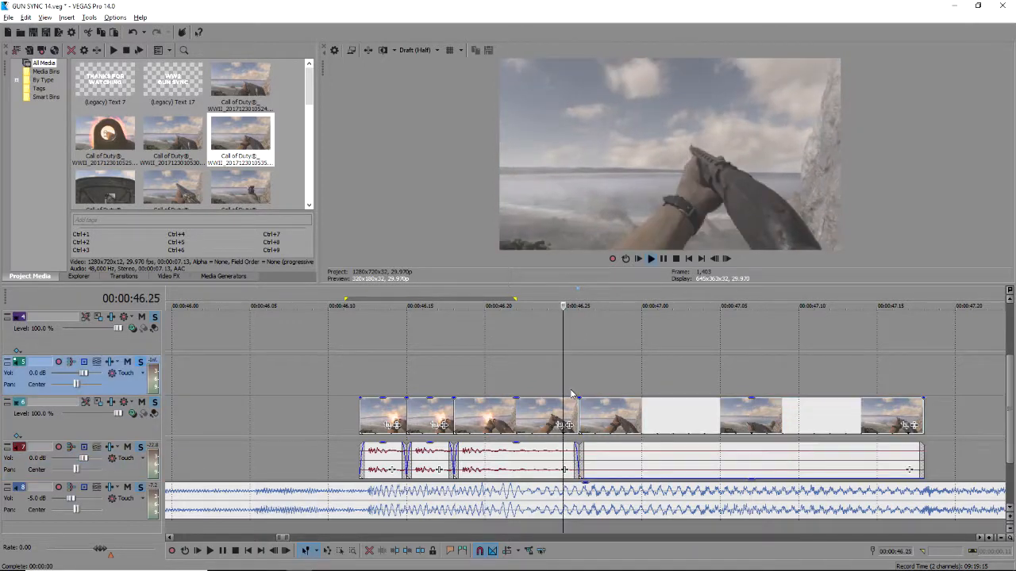
{"action": "scroll", "coordinate": [645, 417], "scroll_direction": "down", "scroll_amount": 3}
{"action": "left_click", "coordinate": [625, 411]}
{"action": "key", "text": "space"}
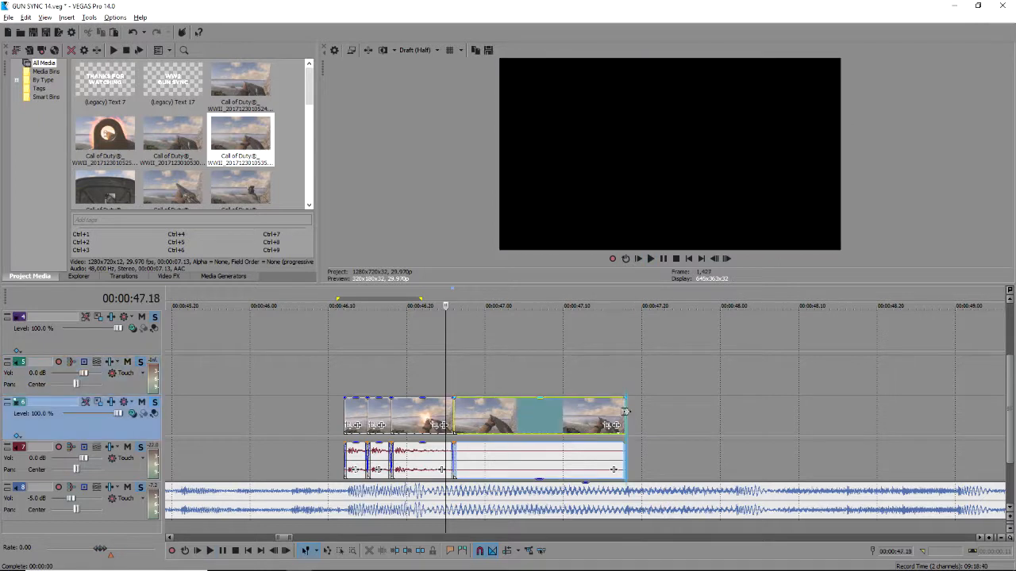
{"action": "key", "text": "space"}
{"action": "key", "text": "space"}
{"action": "key", "text": "space"}
Add a second gameplay clip to track 6, butted against the previous clip at 47.18.
{"action": "scroll", "coordinate": [245, 200], "scroll_direction": "down", "scroll_amount": 5}
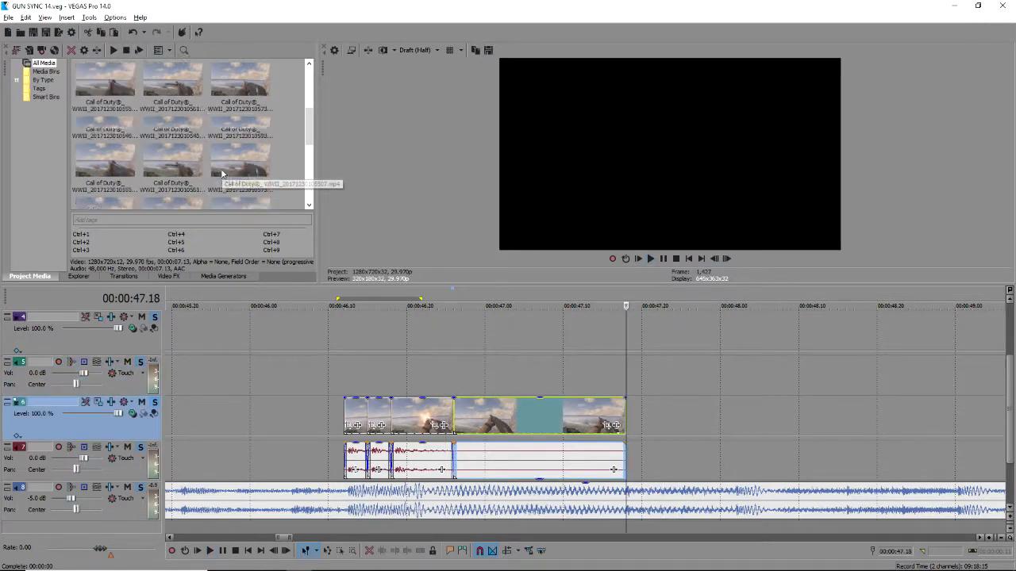
{"action": "scroll", "coordinate": [190, 124], "scroll_direction": "up", "scroll_amount": 2}
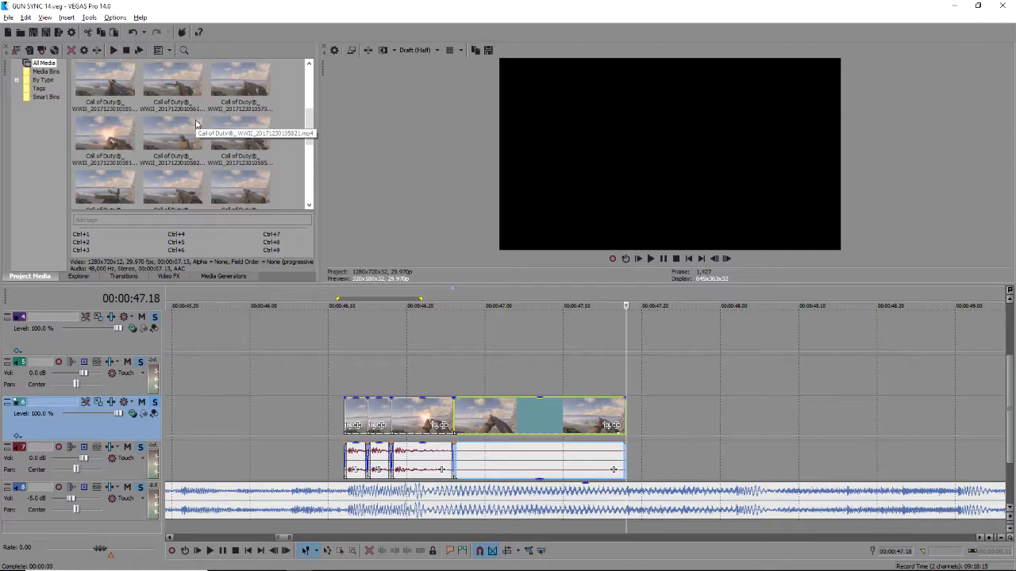
{"action": "left_click_drag", "start_coordinate": [163, 146], "coordinate": [299, 426]}
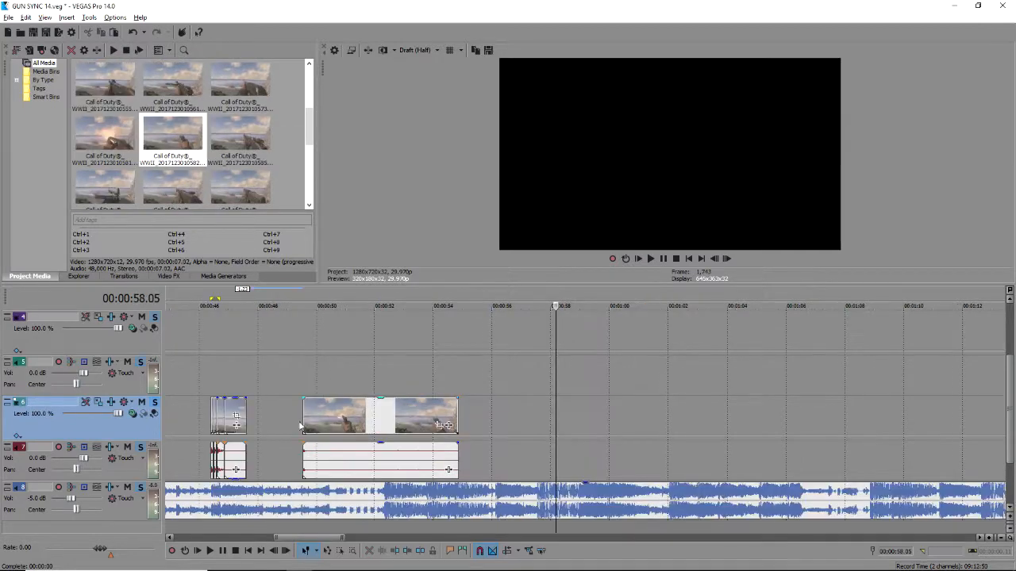
{"action": "left_click", "coordinate": [246, 406]}
{"action": "scroll", "coordinate": [471, 433], "scroll_direction": "up", "scroll_amount": 5}
{"action": "left_click_drag", "start_coordinate": [904, 424], "coordinate": [603, 430]}
Split the clips at 48.03 and delete the right-hand pieces.
{"action": "left_click", "coordinate": [574, 369]}
{"action": "key", "text": "space"}
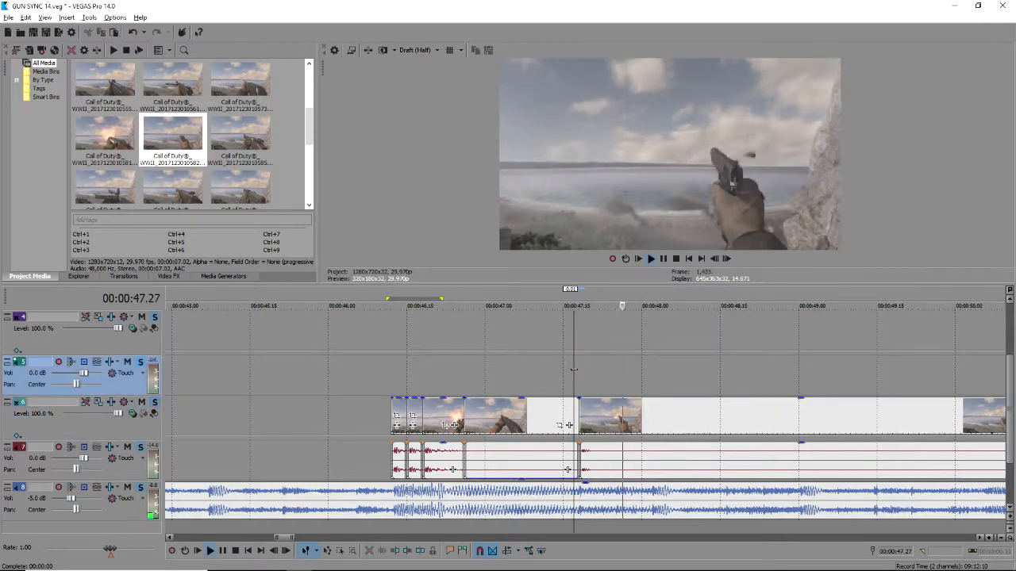
{"action": "key", "text": "space"}
{"action": "left_click", "coordinate": [658, 417]}
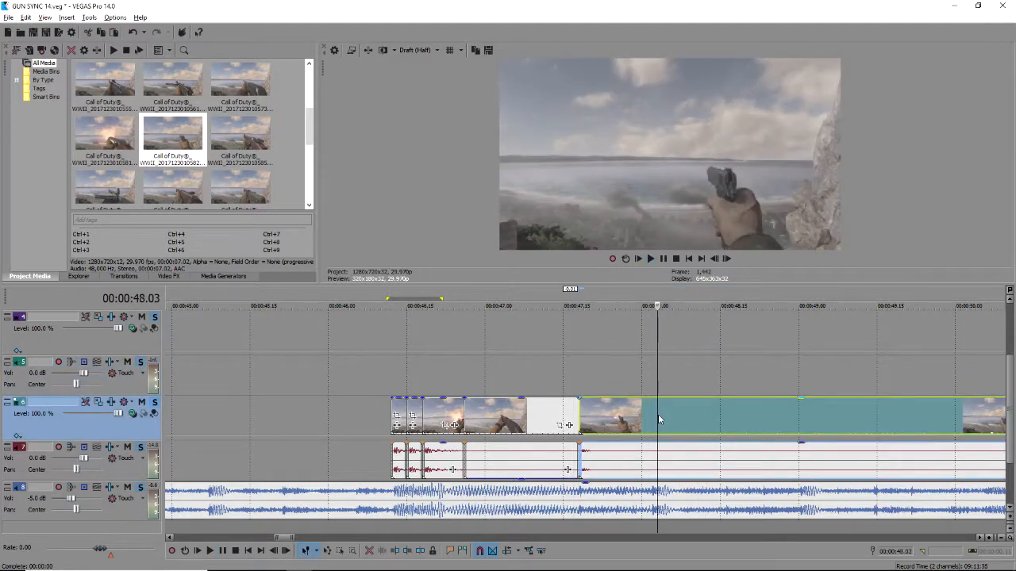
{"action": "key", "text": "s"}
{"action": "key", "text": "Delete"}
{"action": "scroll", "coordinate": [376, 331], "scroll_direction": "down", "scroll_amount": 10}
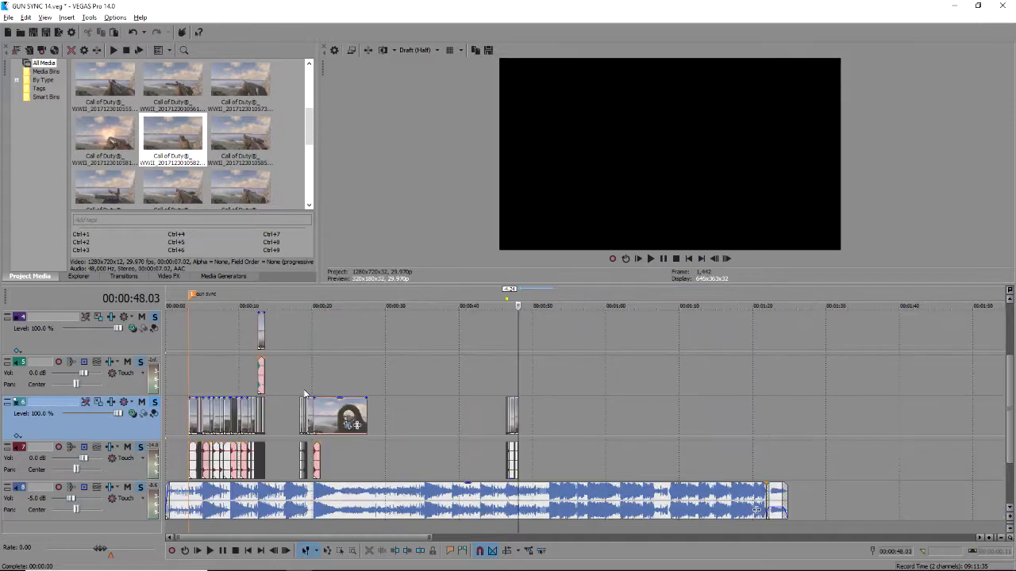
{"action": "left_click", "coordinate": [255, 389]}
{"action": "scroll", "coordinate": [403, 398], "scroll_direction": "up", "scroll_amount": 8}
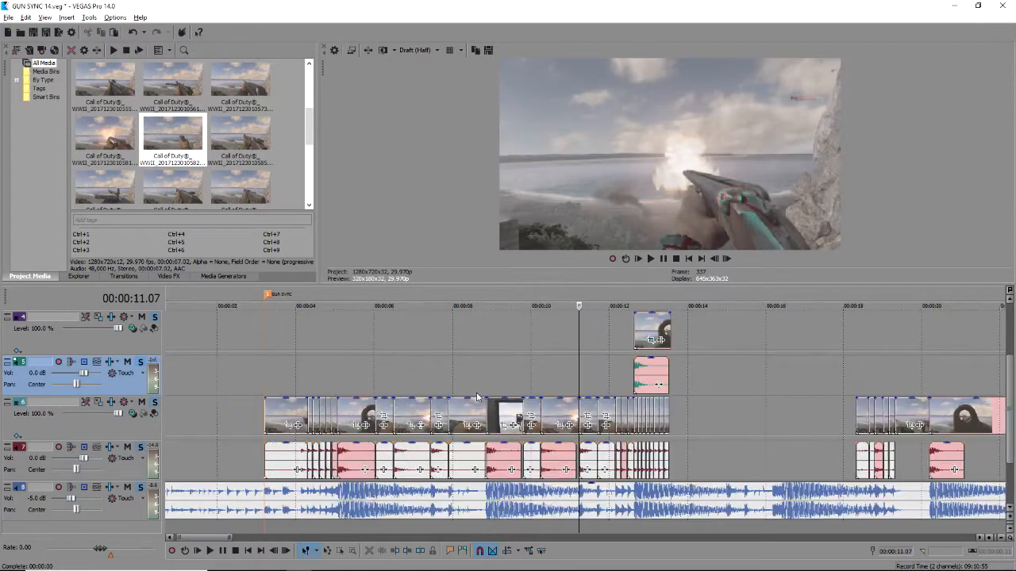
{"action": "left_click", "coordinate": [522, 425]}
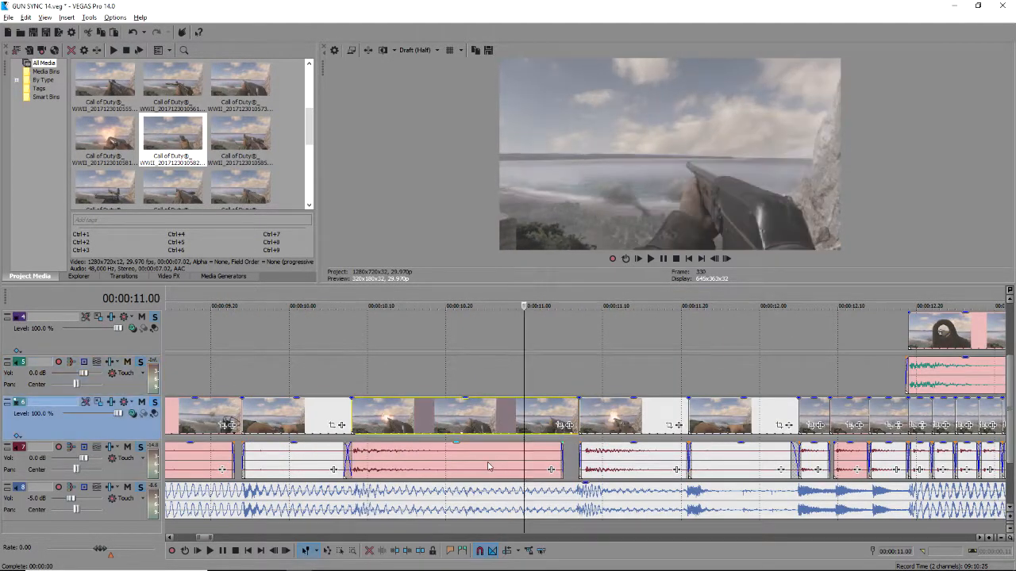
{"action": "scroll", "coordinate": [480, 442], "scroll_direction": "down", "scroll_amount": 10}
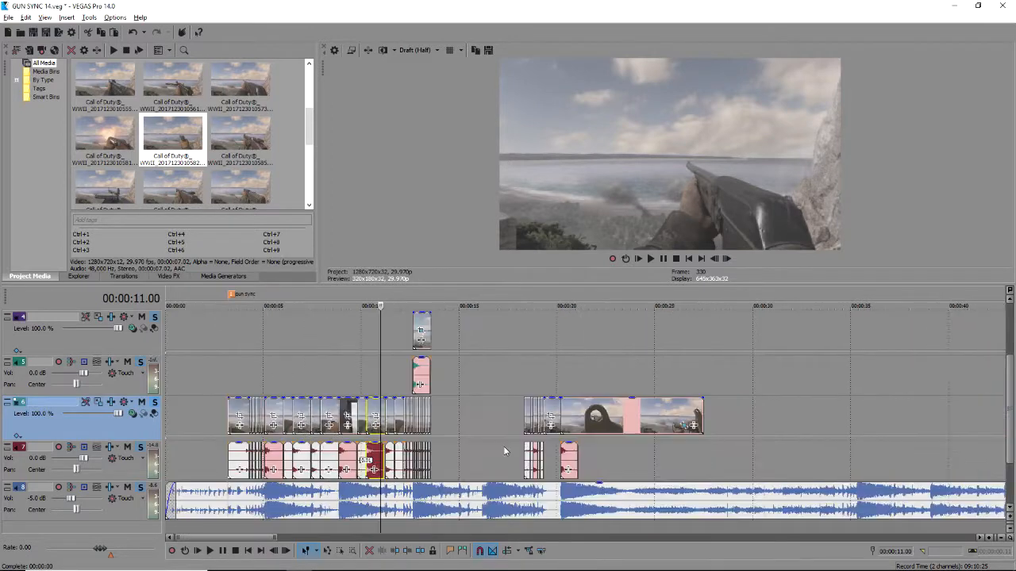
{"action": "left_click", "coordinate": [341, 438]}
{"action": "scroll", "coordinate": [397, 437], "scroll_direction": "up", "scroll_amount": 4}
{"action": "scroll", "coordinate": [413, 437], "scroll_direction": "up", "scroll_amount": 2}
{"action": "left_click_drag", "start_coordinate": [201, 436], "coordinate": [443, 441]}
{"action": "left_click", "coordinate": [592, 419]}
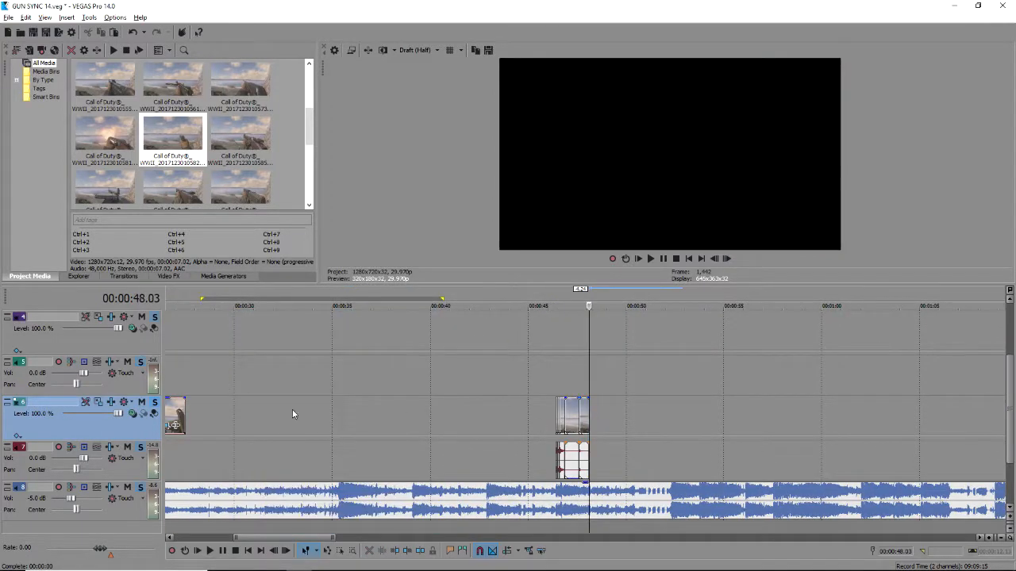
Paste the gunshot clip pair after 48.03 and nudge its track 7 audio one frame earlier.
{"action": "scroll", "coordinate": [407, 408], "scroll_direction": "down", "scroll_amount": 2}
{"action": "scroll", "coordinate": [366, 425], "scroll_direction": "up", "scroll_amount": 5}
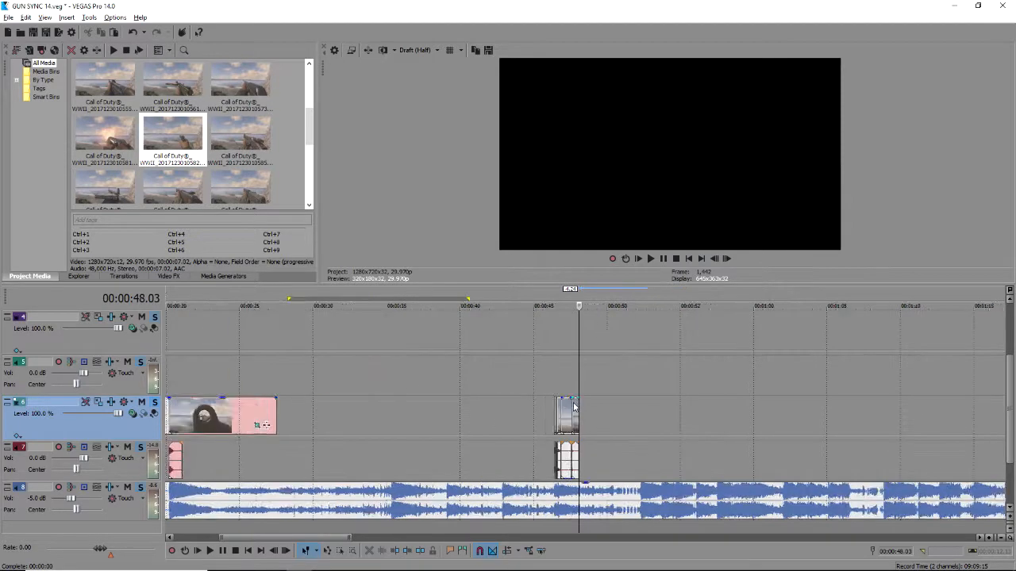
{"action": "key", "text": "ctrl+v"}
{"action": "scroll", "coordinate": [580, 392], "scroll_direction": "up", "scroll_amount": 3}
{"action": "key", "text": "space"}
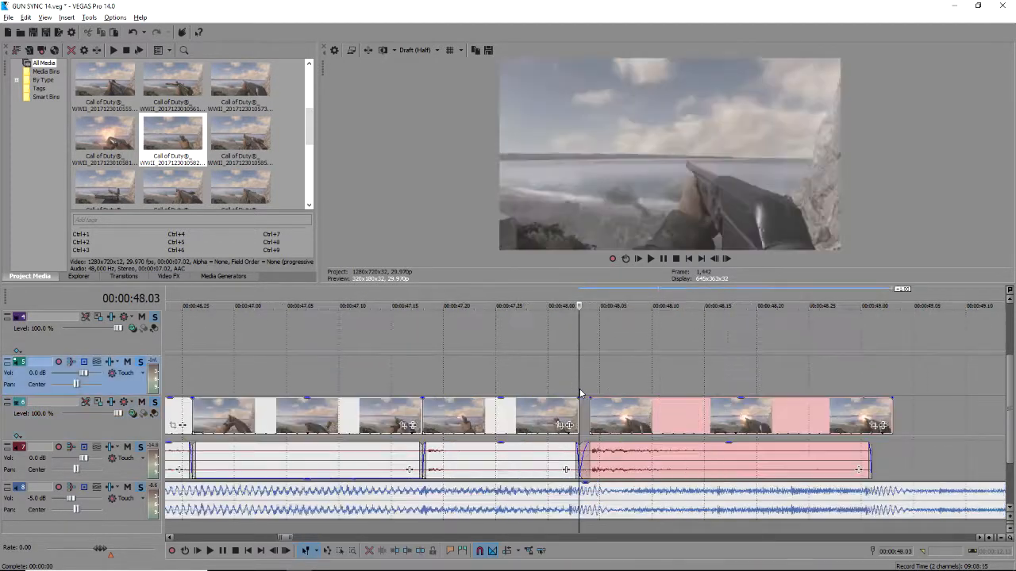
{"action": "key", "text": "space"}
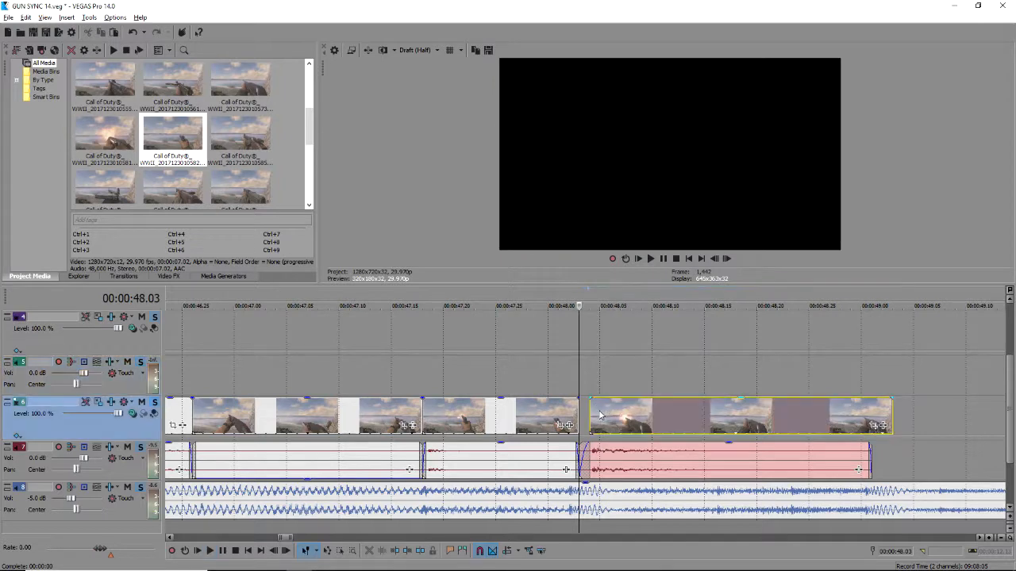
{"action": "left_click", "coordinate": [609, 465]}
{"action": "left_click_drag", "start_coordinate": [610, 464], "coordinate": [599, 465]}
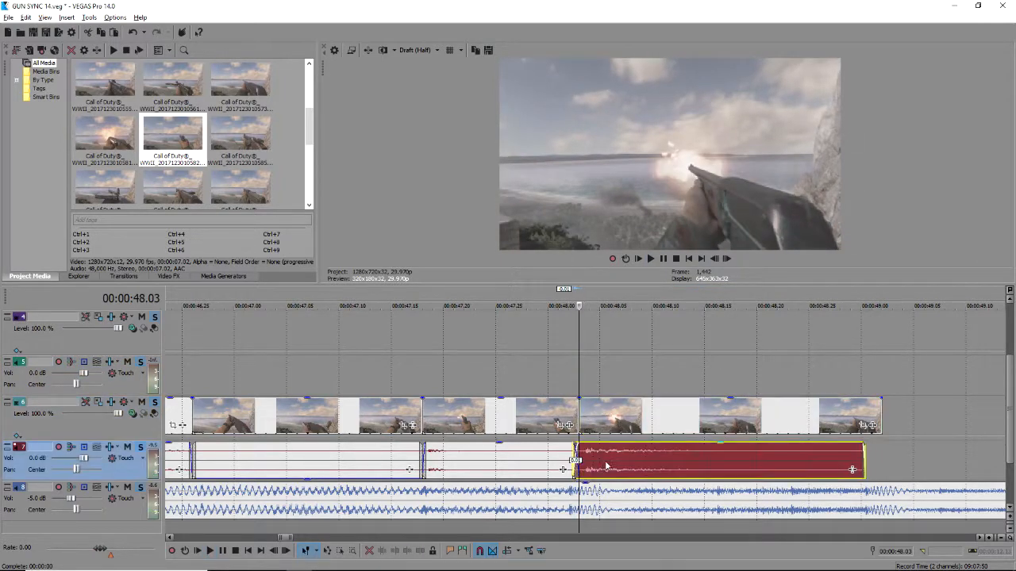
{"action": "key", "text": "space"}
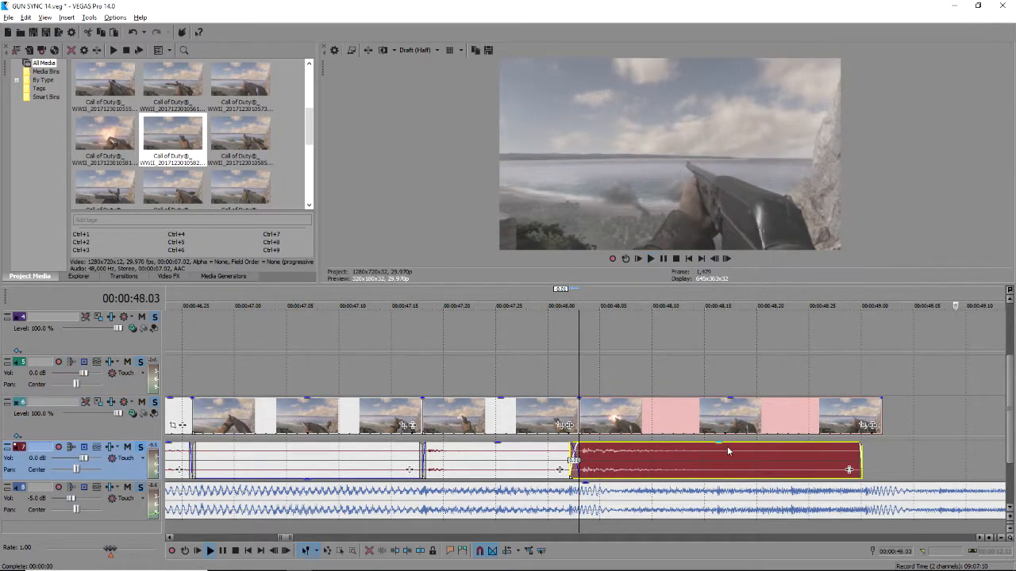
{"action": "key", "text": "space"}
Shorten the end of the pasted video clip on track 6 and preview it.
{"action": "left_click_drag", "start_coordinate": [880, 419], "coordinate": [858, 419]}
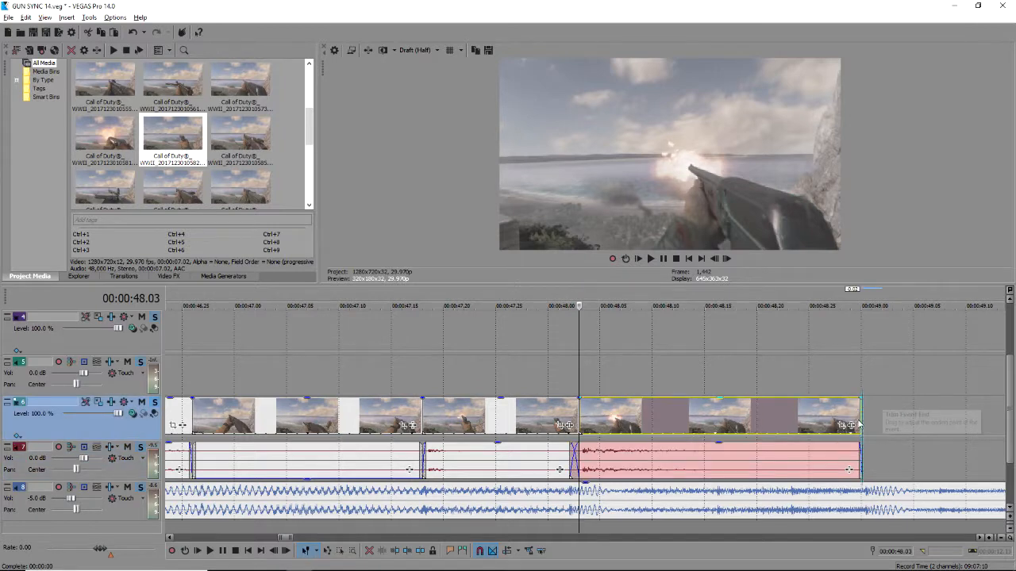
{"action": "key", "text": "space"}
{"action": "key", "text": "space"}
{"action": "scroll", "coordinate": [844, 425], "scroll_direction": "down", "scroll_amount": 2}
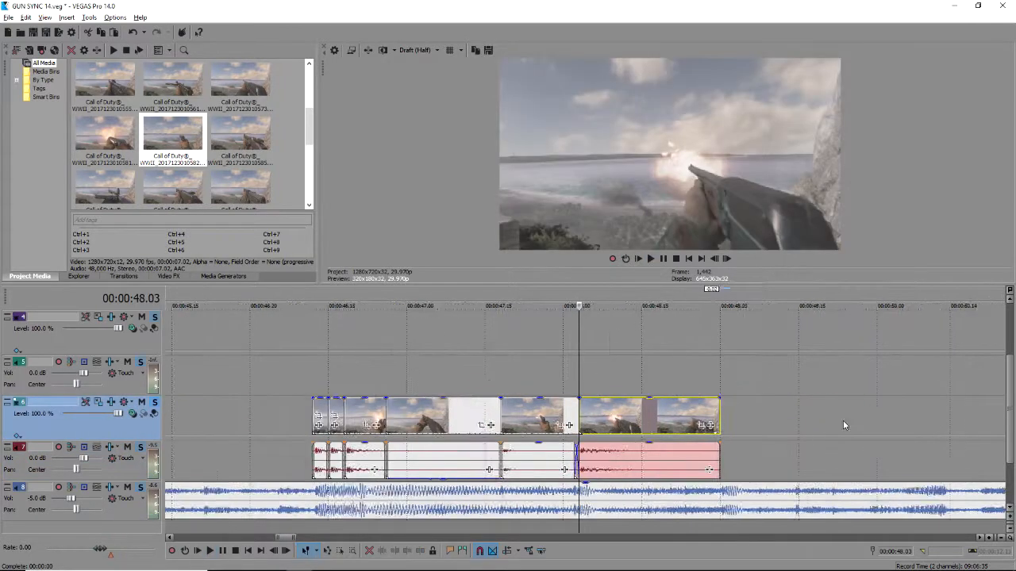
{"action": "scroll", "coordinate": [844, 425], "scroll_direction": "down", "scroll_amount": 2}
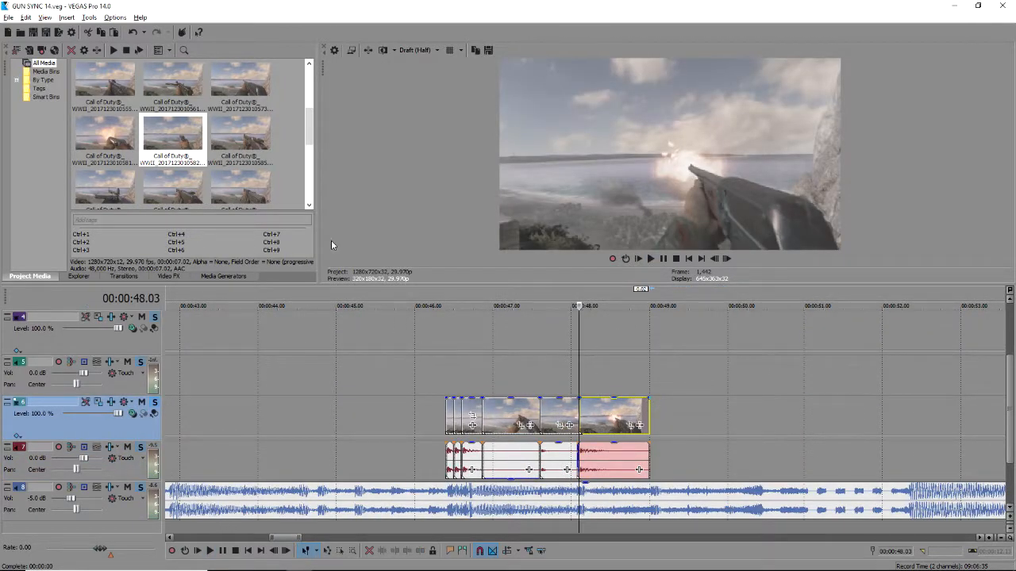
Place a copy of the clip pair right after the original and preview from 48.25.
{"action": "left_click", "coordinate": [613, 469], "text": "ctrl"}
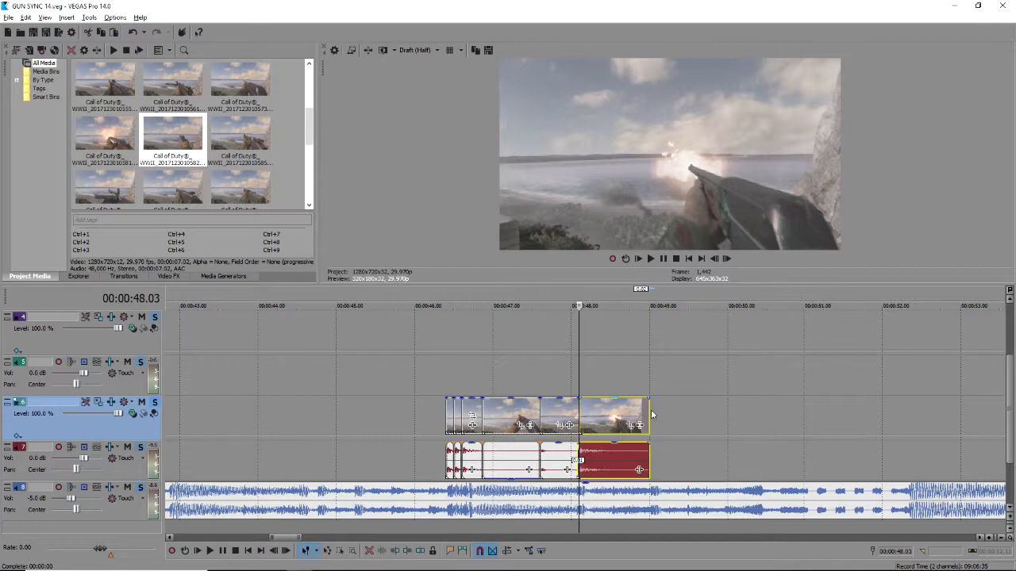
{"action": "left_click_drag", "start_coordinate": [675, 419], "coordinate": [675, 418]}
{"action": "left_click", "coordinate": [637, 377]}
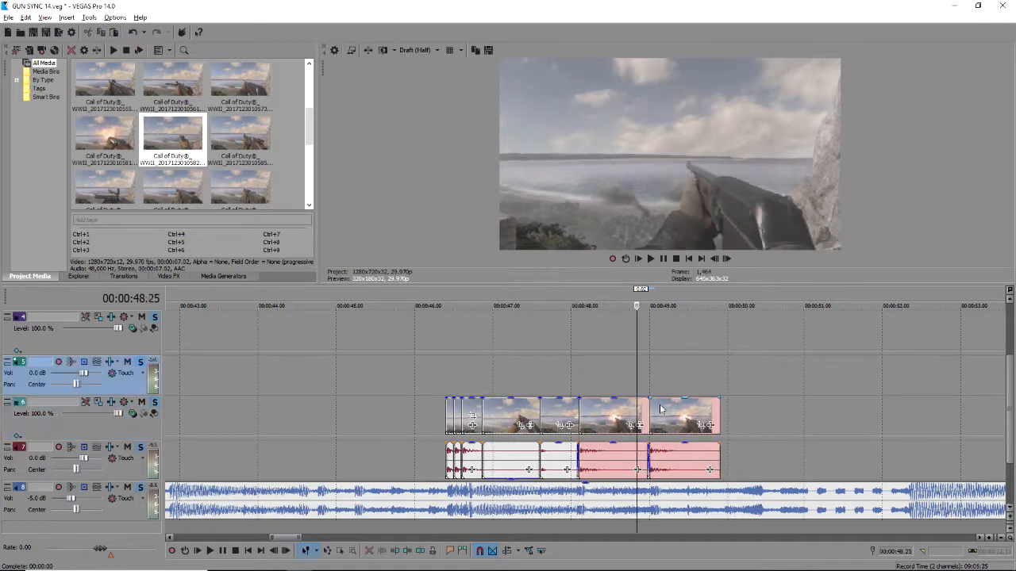
{"action": "key", "text": "space"}
{"action": "scroll", "coordinate": [667, 430], "scroll_direction": "up", "scroll_amount": 2}
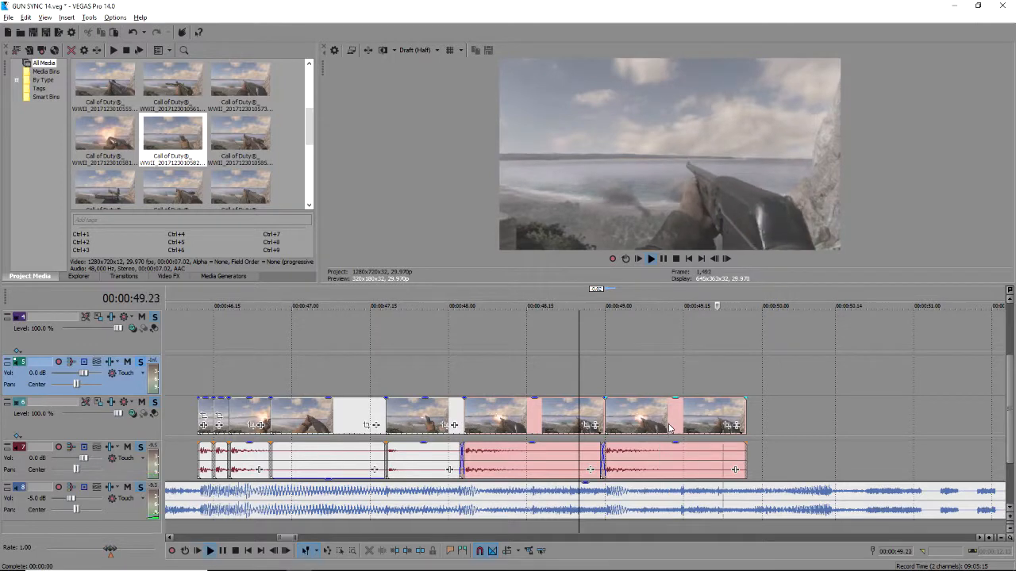
{"action": "key", "text": "space"}
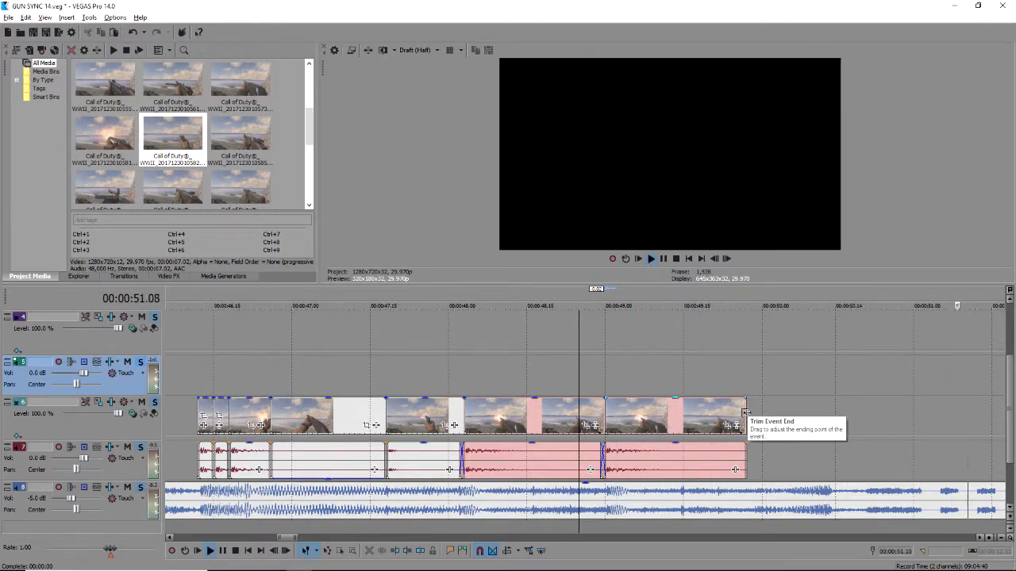
{"action": "key", "text": "space"}
Trim the last video and audio clips' ends to 49.12.
{"action": "left_click", "coordinate": [669, 385]}
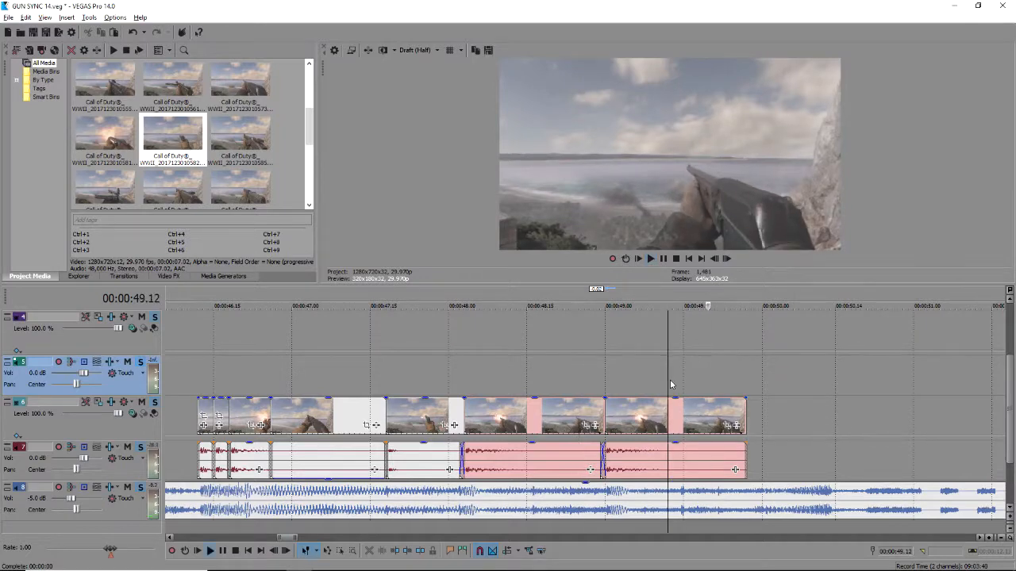
{"action": "key", "text": "space"}
{"action": "left_click", "coordinate": [680, 422]}
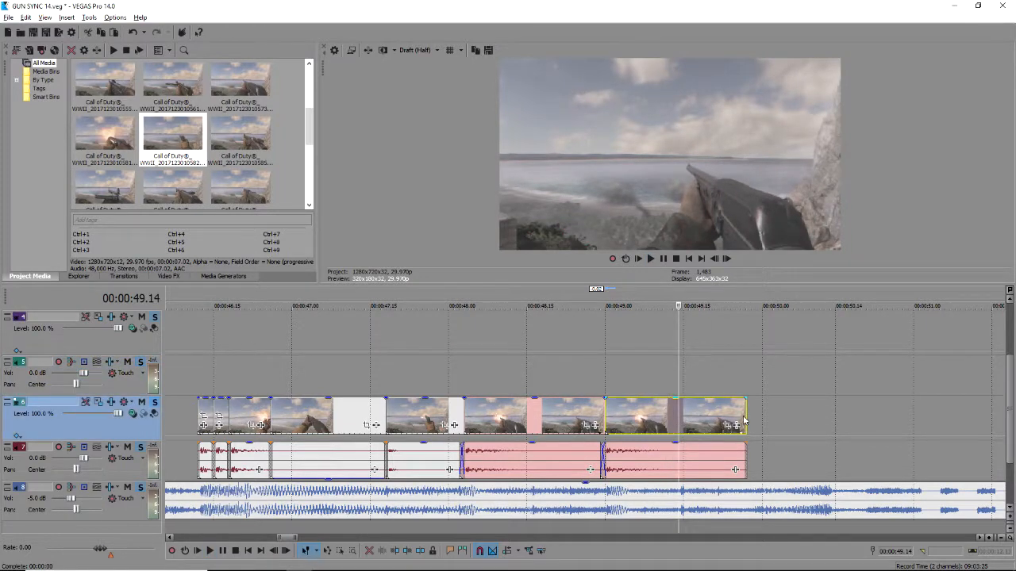
{"action": "left_click_drag", "start_coordinate": [741, 414], "coordinate": [677, 414]}
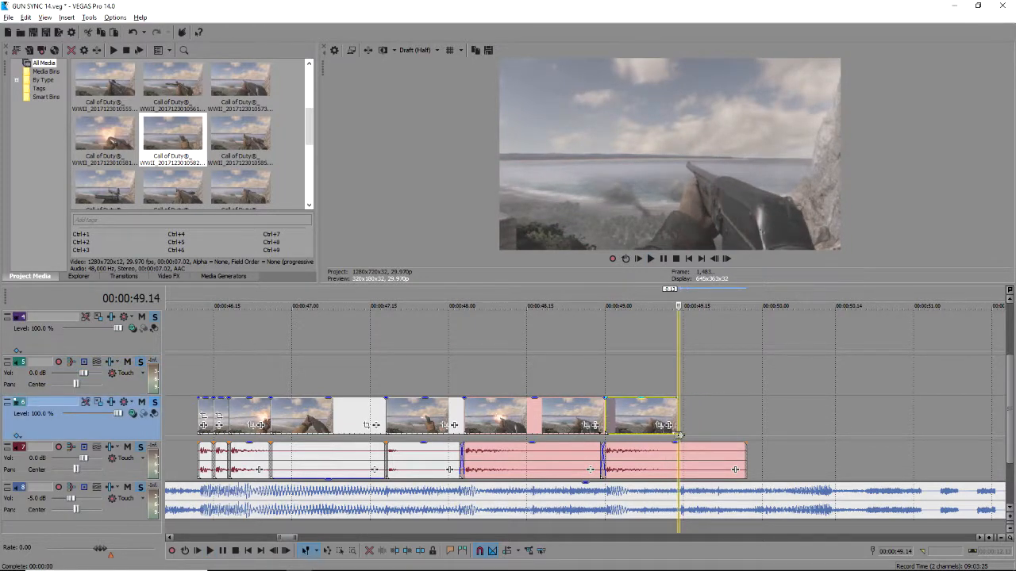
{"action": "left_click_drag", "start_coordinate": [745, 457], "coordinate": [678, 456]}
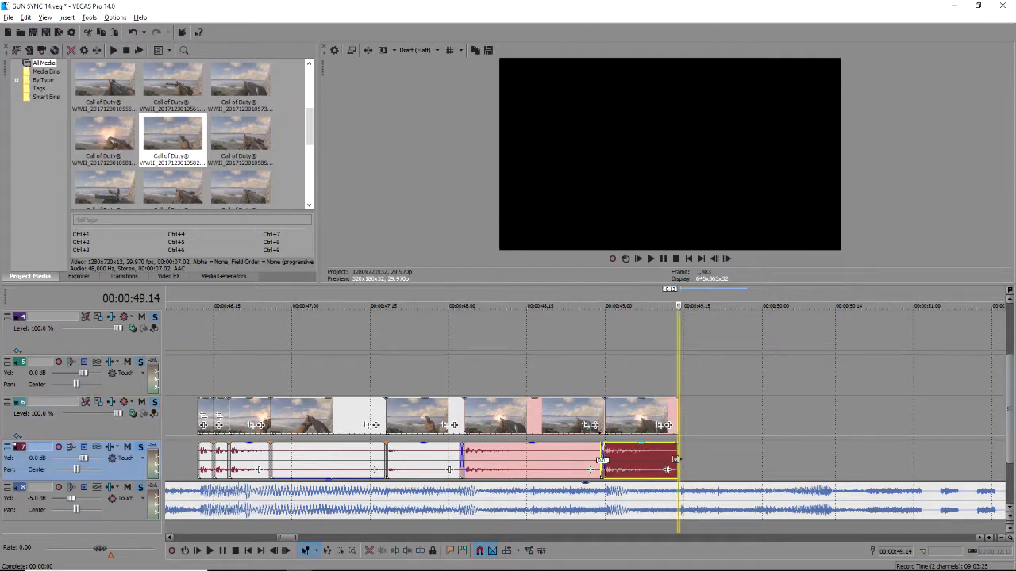
{"action": "key", "text": "space"}
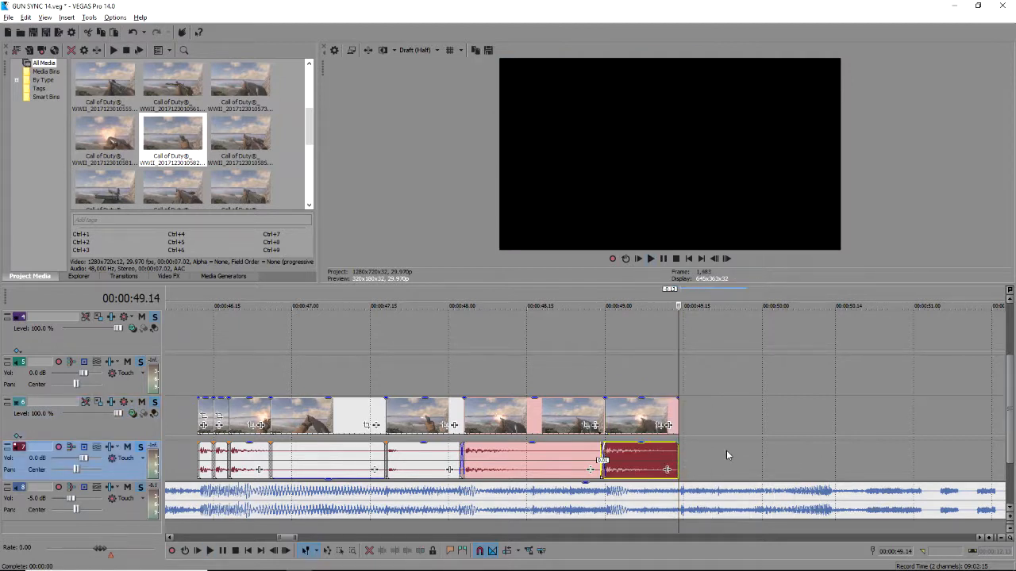
{"action": "left_click", "coordinate": [726, 450]}
{"action": "key", "text": "space"}
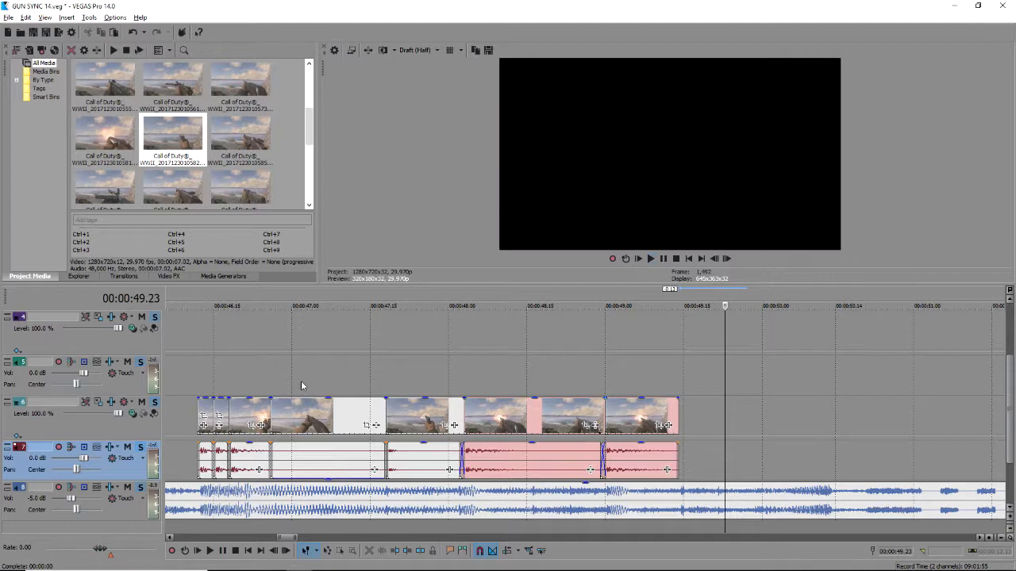
Select the clip at 47.22 for copying and preview from 49.09.
{"action": "left_click", "coordinate": [405, 405]}
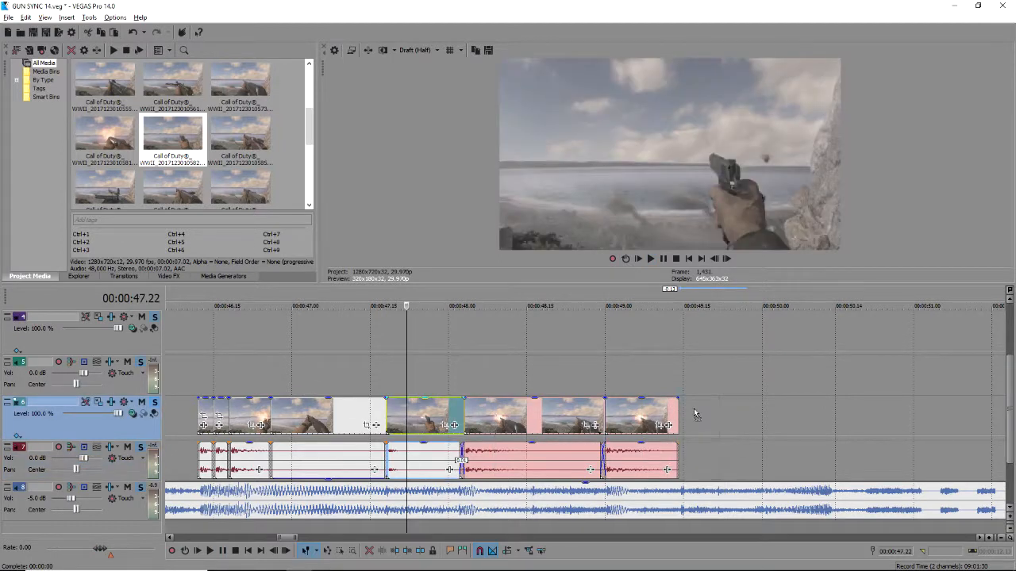
{"action": "left_click", "coordinate": [652, 372]}
{"action": "key", "text": "space"}
{"action": "key", "text": "space"}
{"action": "key", "text": "space"}
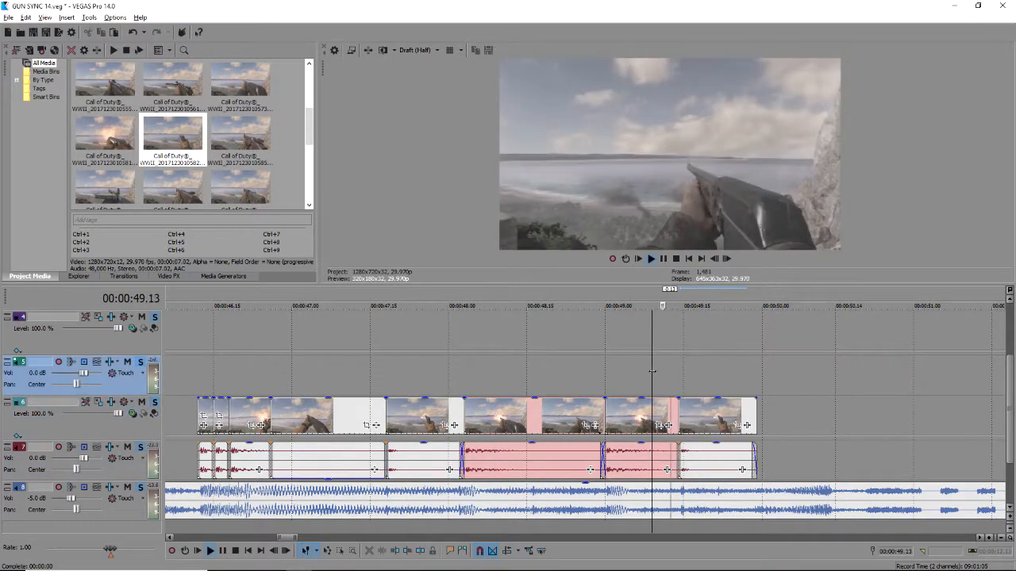
{"action": "key", "text": "space"}
{"action": "scroll", "coordinate": [649, 374], "scroll_direction": "down", "scroll_amount": 2}
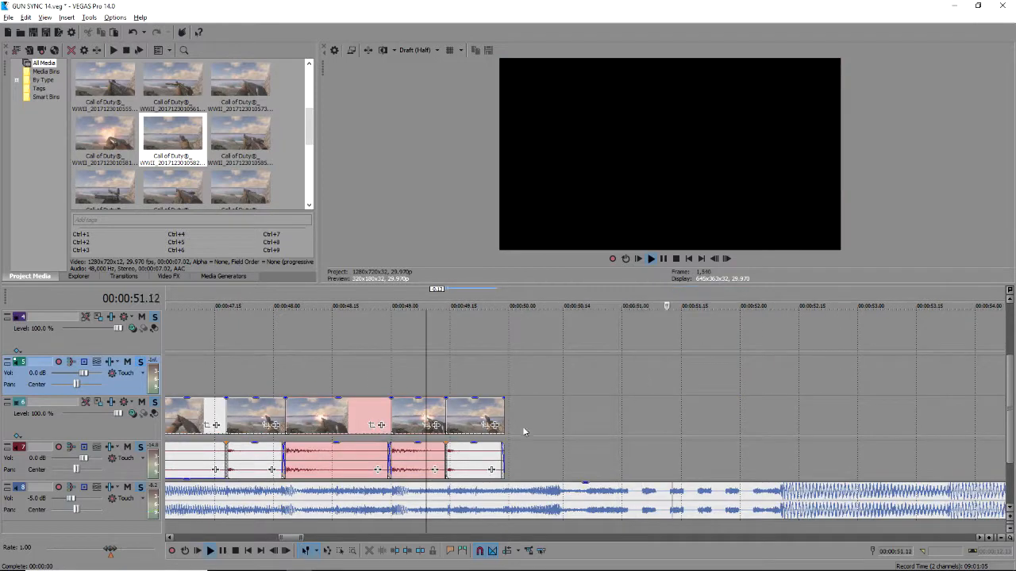
{"action": "left_click_drag", "start_coordinate": [501, 413], "coordinate": [712, 422]}
{"action": "left_click", "coordinate": [501, 385]}
{"action": "key", "text": "space"}
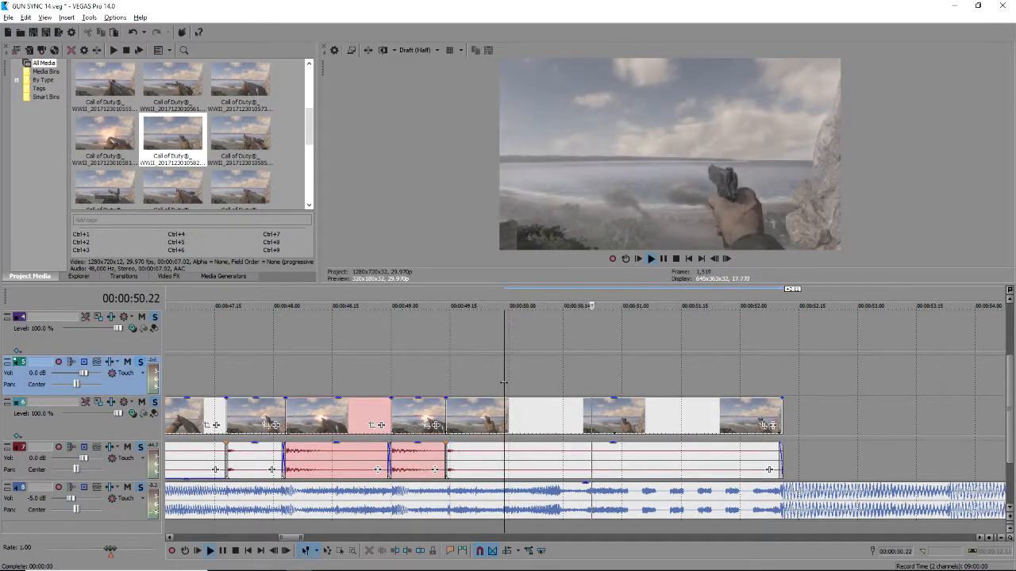
{"action": "key", "text": "space"}
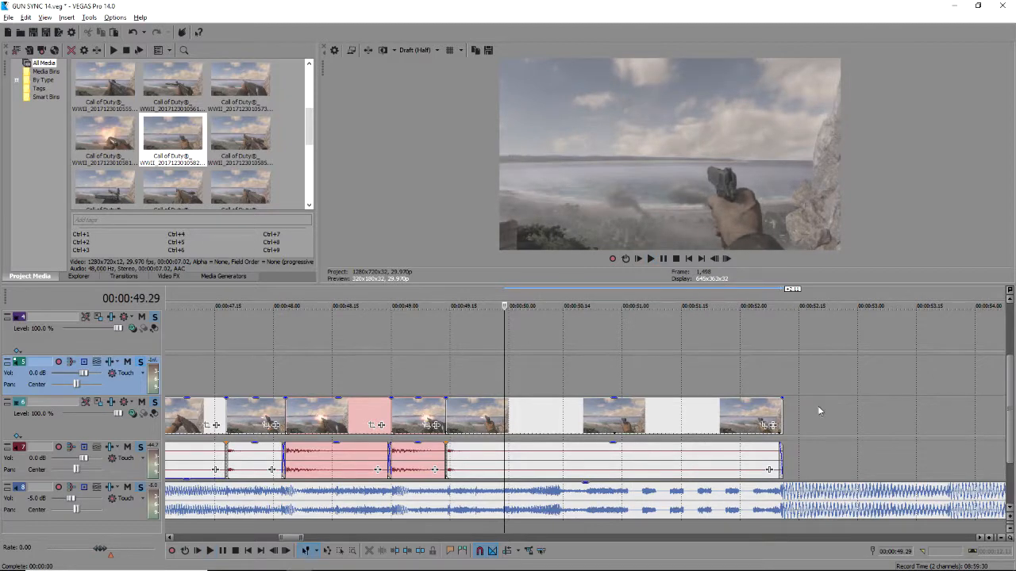
{"action": "left_click", "coordinate": [781, 416]}
{"action": "scroll", "coordinate": [615, 407], "scroll_direction": "down", "scroll_amount": 3}
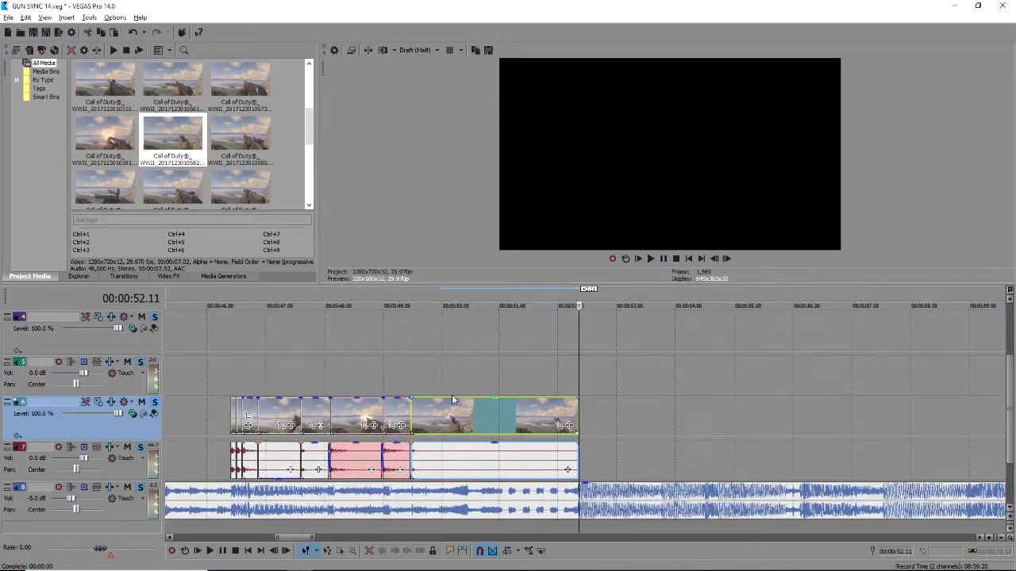
{"action": "left_click", "coordinate": [421, 382]}
{"action": "key", "text": "space"}
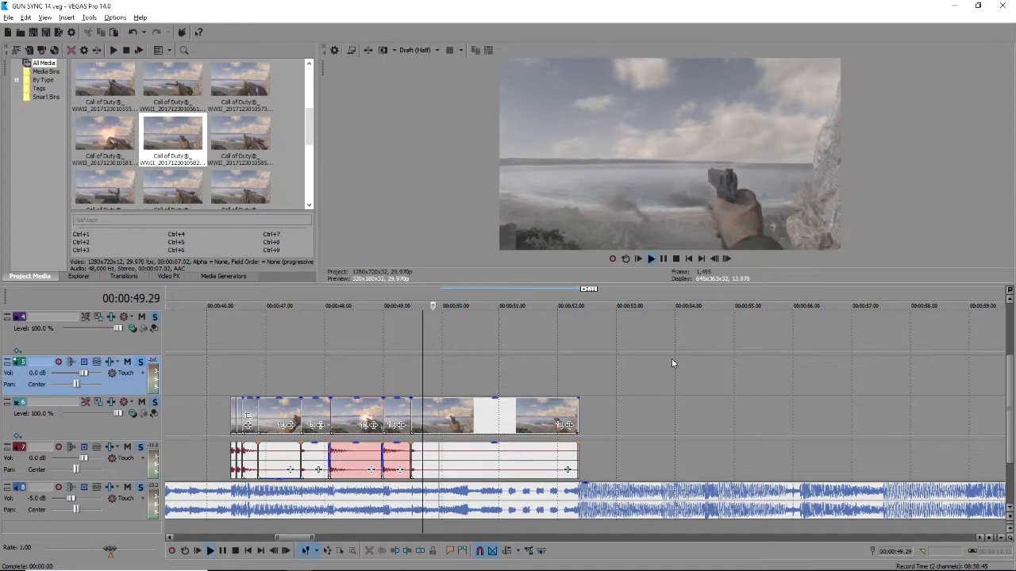
{"action": "scroll", "coordinate": [698, 371], "scroll_direction": "up", "scroll_amount": 1}
{"action": "left_click", "coordinate": [365, 338]}
{"action": "key", "text": "space"}
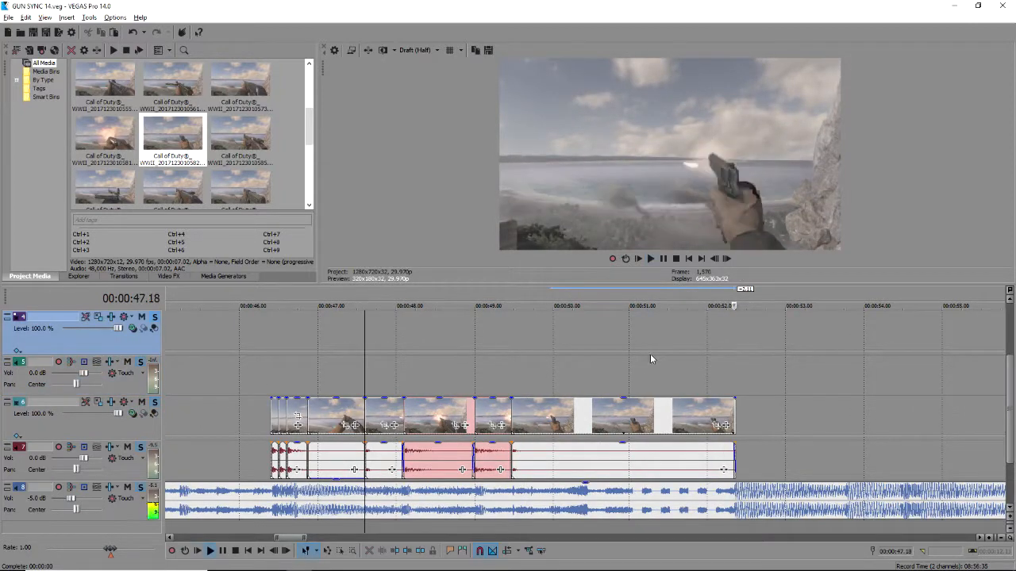
{"action": "left_click", "coordinate": [578, 368]}
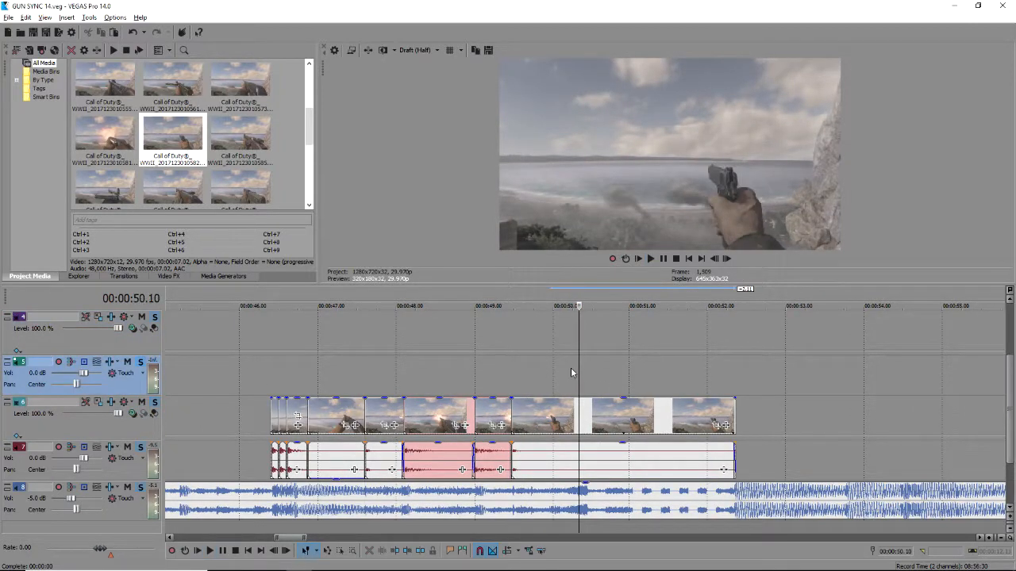
{"action": "key", "text": "space"}
{"action": "scroll", "coordinate": [572, 372], "scroll_direction": "down", "scroll_amount": 1}
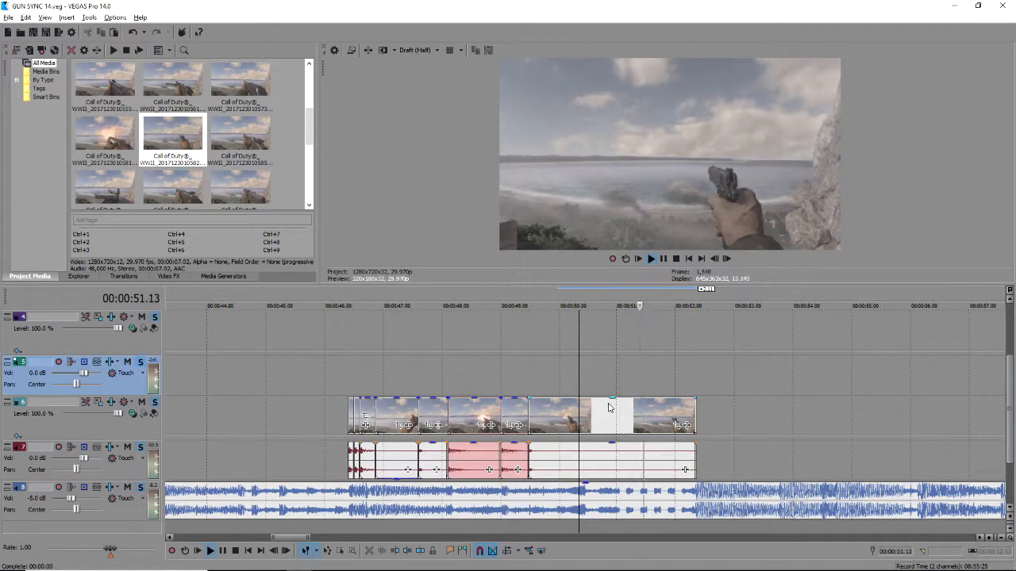
{"action": "key", "text": "space"}
{"action": "left_click", "coordinate": [602, 360]}
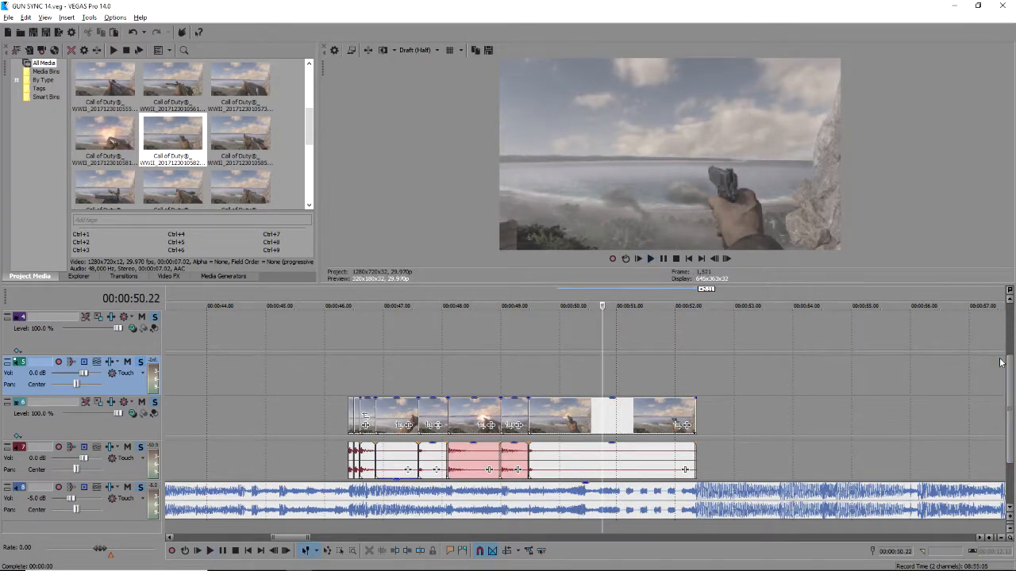
{"action": "left_click", "coordinate": [1012, 329]}
{"action": "scroll", "coordinate": [558, 361], "scroll_direction": "down", "scroll_amount": 8}
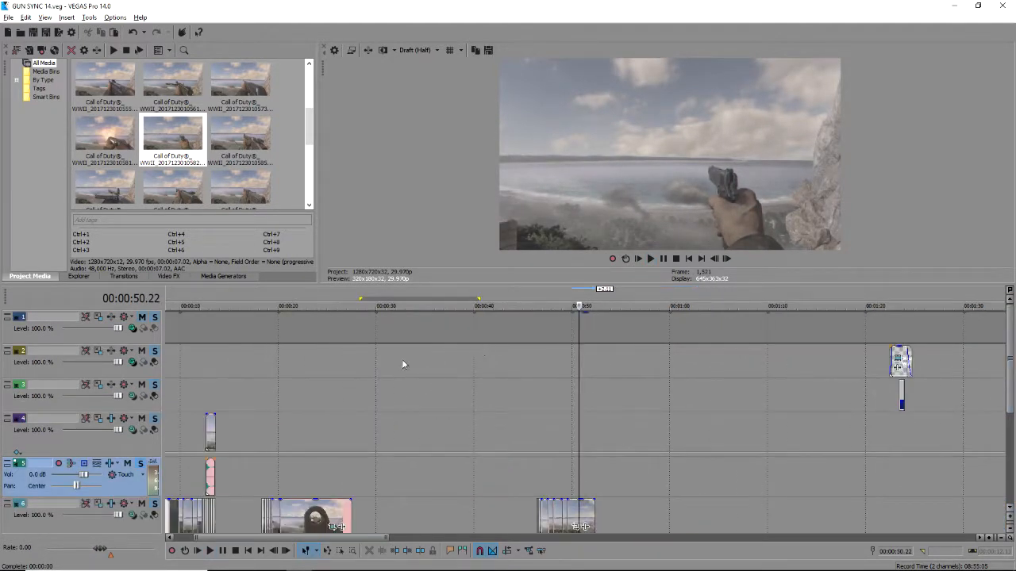
Move the playhead to 00:00:03.25, then 00:00:20.06, and scroll to the edit area.
{"action": "left_click", "coordinate": [182, 407]}
{"action": "scroll", "coordinate": [393, 405], "scroll_direction": "up", "scroll_amount": 10}
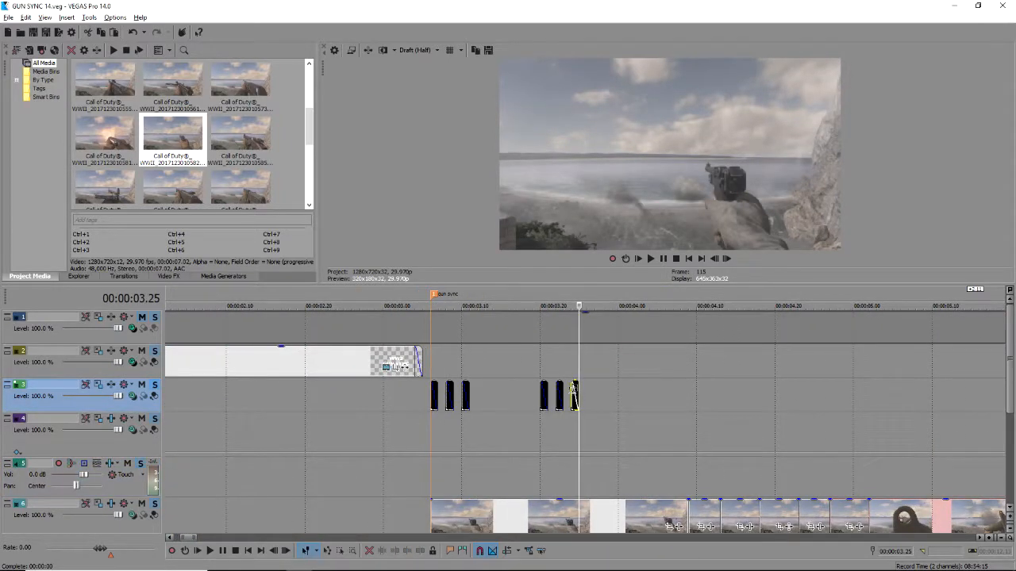
{"action": "scroll", "coordinate": [590, 392], "scroll_direction": "down", "scroll_amount": 10}
{"action": "left_click", "coordinate": [368, 398]}
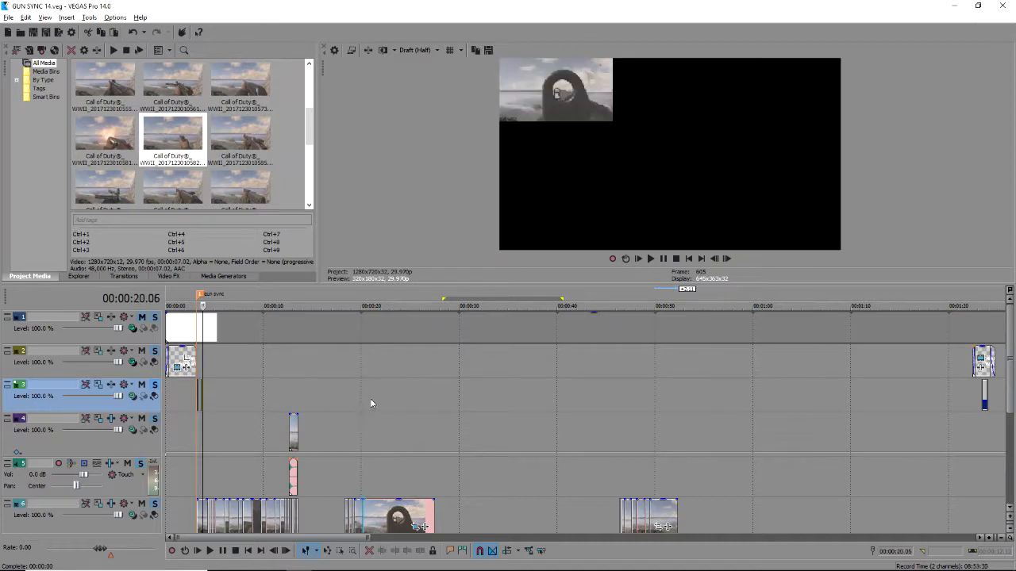
{"action": "scroll", "coordinate": [514, 408], "scroll_direction": "up", "scroll_amount": 10}
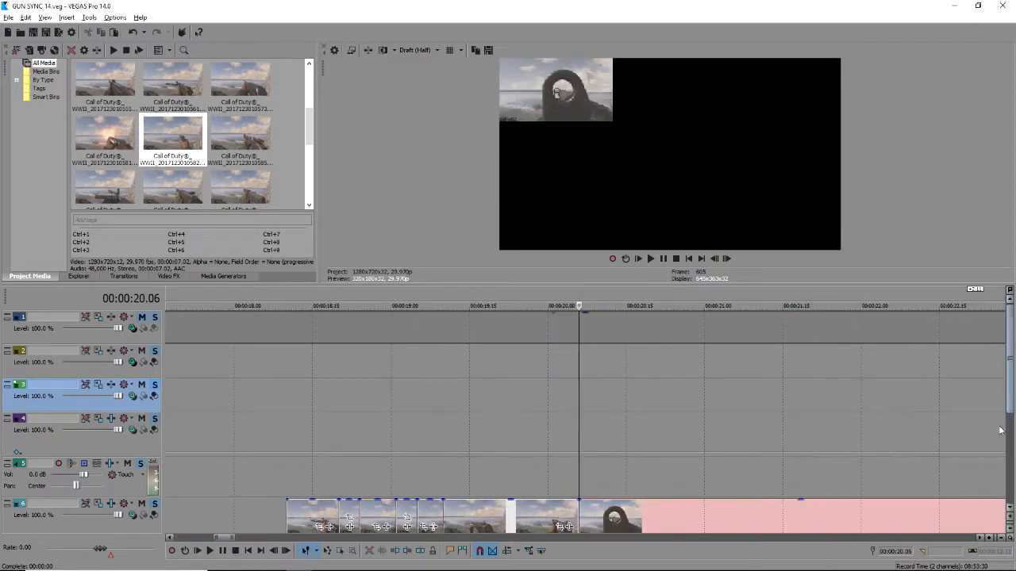
{"action": "scroll", "coordinate": [897, 412], "scroll_direction": "down", "scroll_amount": 2}
{"action": "scroll", "coordinate": [900, 378], "scroll_direction": "up", "scroll_amount": 2}
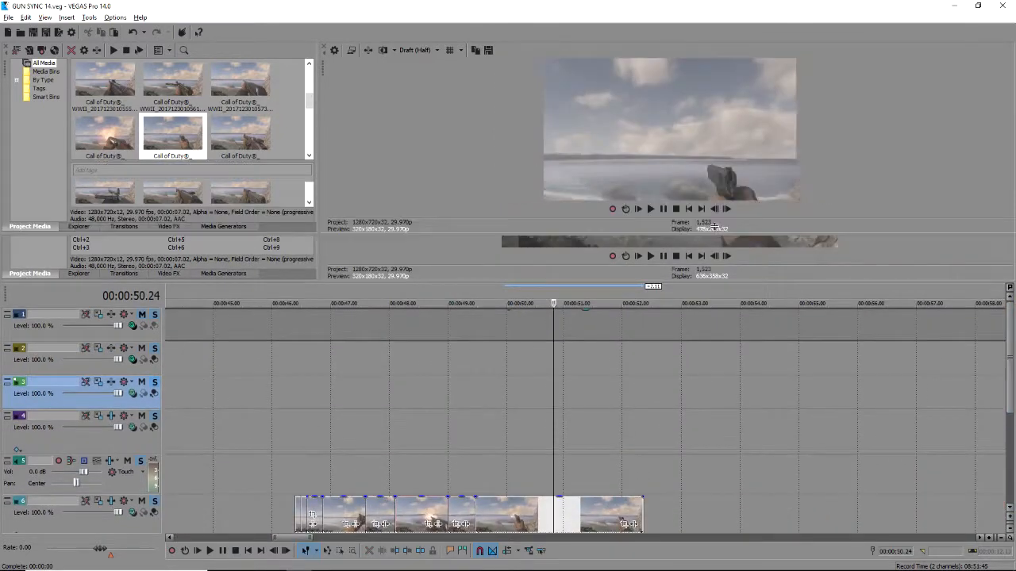
{"action": "left_click_drag", "start_coordinate": [714, 229], "coordinate": [715, 221]}
{"action": "scroll", "coordinate": [1011, 421], "scroll_direction": "down", "scroll_amount": 1}
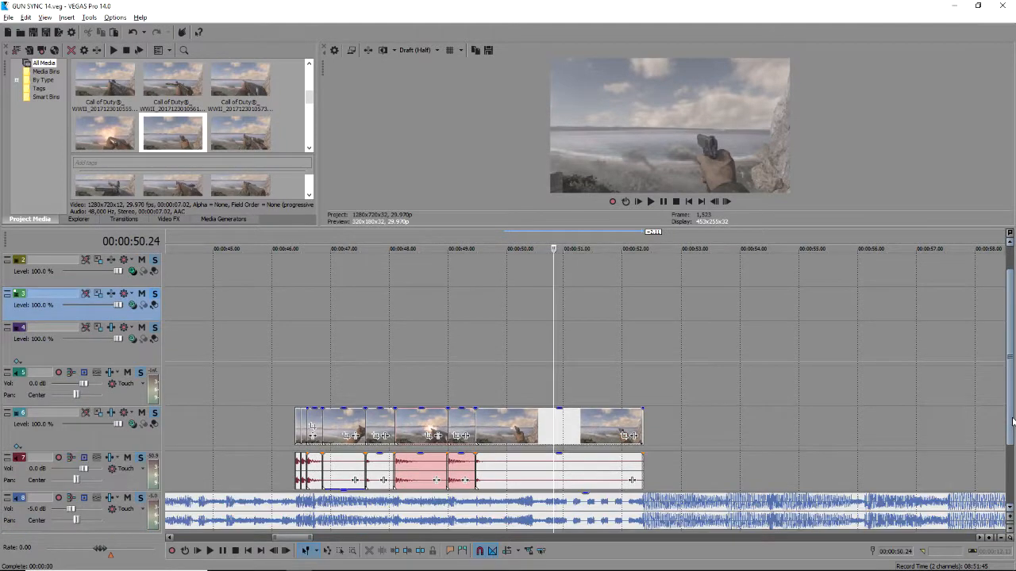
Paste a new copy of the black solid-colour clip onto track 2.
{"action": "left_click", "coordinate": [553, 272]}
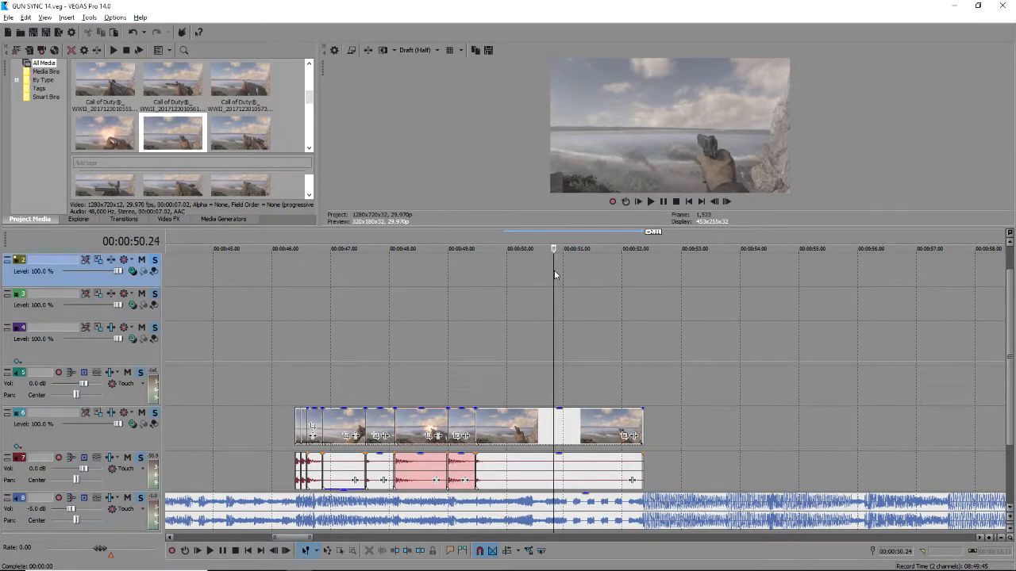
{"action": "key", "text": "ctrl+v"}
{"action": "left_click", "coordinate": [581, 243]}
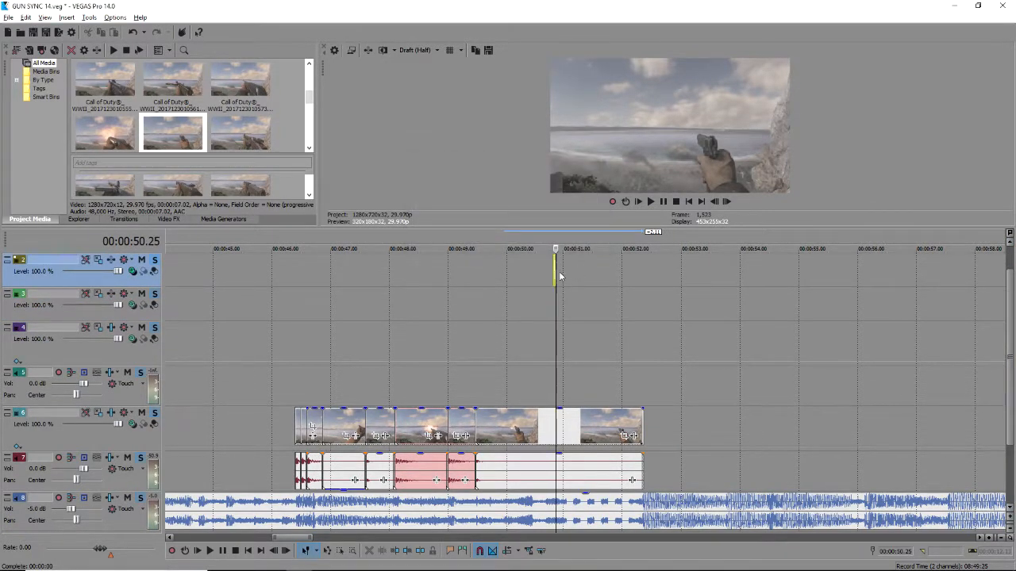
{"action": "scroll", "coordinate": [573, 271], "scroll_direction": "up", "scroll_amount": 4}
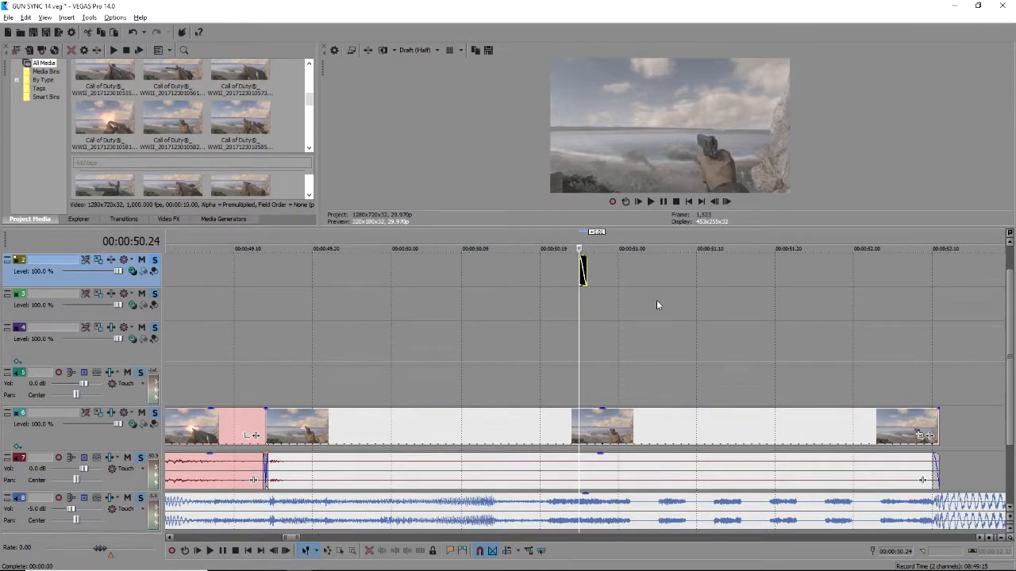
Position the black clip on track 2 at 00:00:51.01.
{"action": "left_click_drag", "start_coordinate": [592, 264], "coordinate": [696, 270]}
{"action": "key", "text": "space"}
{"action": "left_click", "coordinate": [625, 270]}
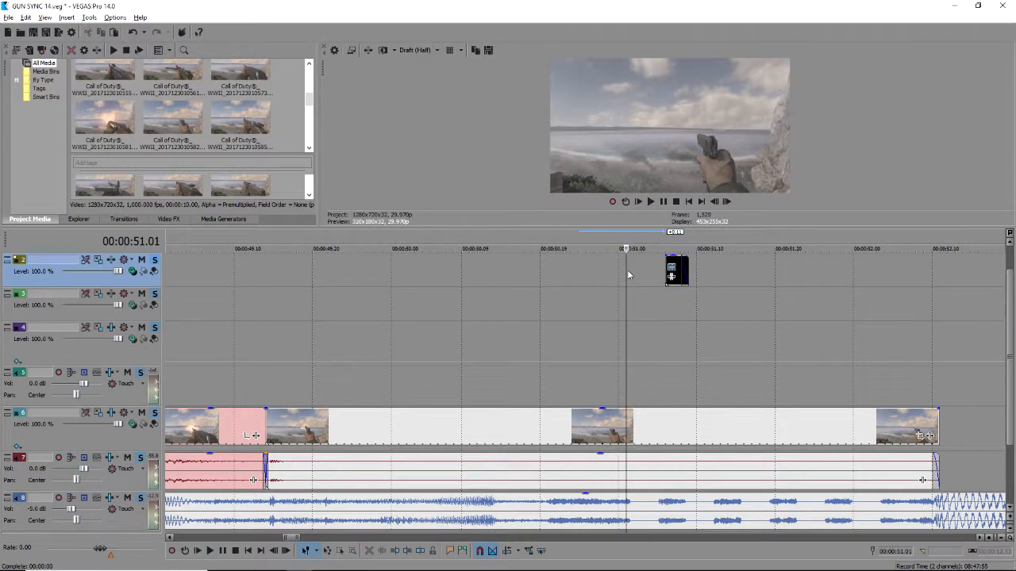
{"action": "left_click_drag", "start_coordinate": [675, 268], "coordinate": [643, 270]}
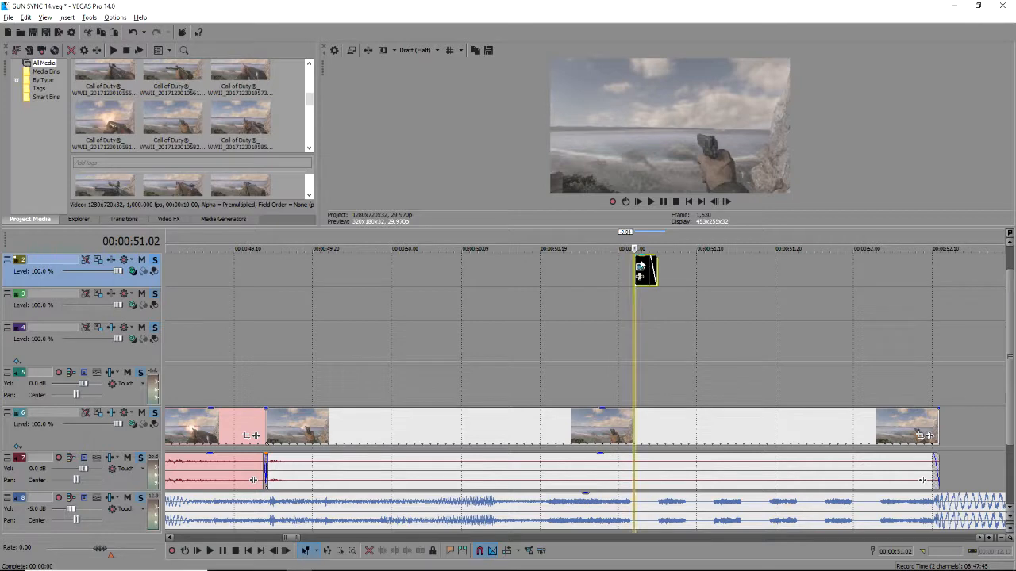
{"action": "left_click", "coordinate": [658, 269]}
{"action": "scroll", "coordinate": [658, 270], "scroll_direction": "up", "scroll_amount": 1}
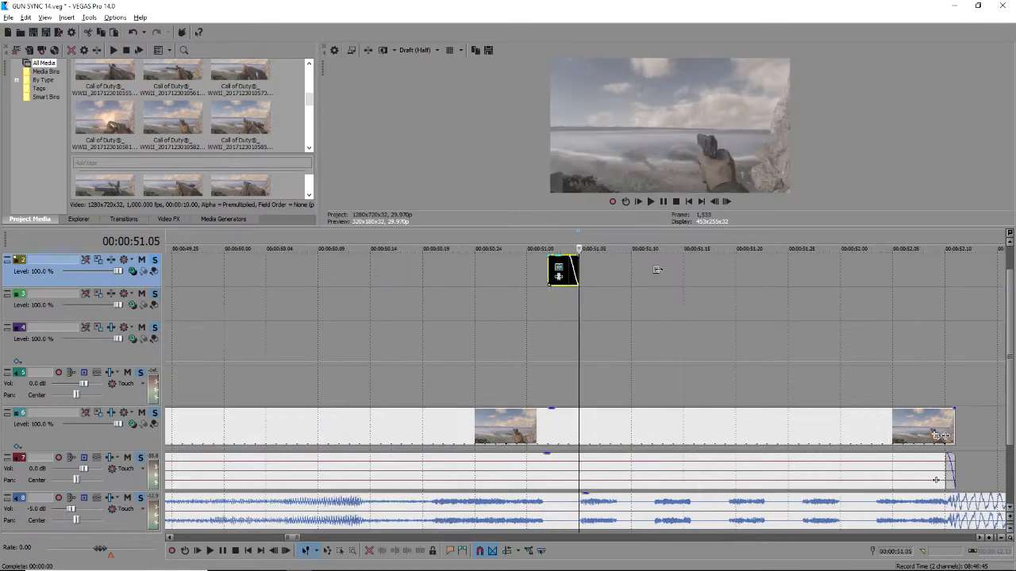
Fade the black clip out over its full length and paste a duplicate of it.
{"action": "left_click_drag", "start_coordinate": [571, 266], "coordinate": [549, 262]}
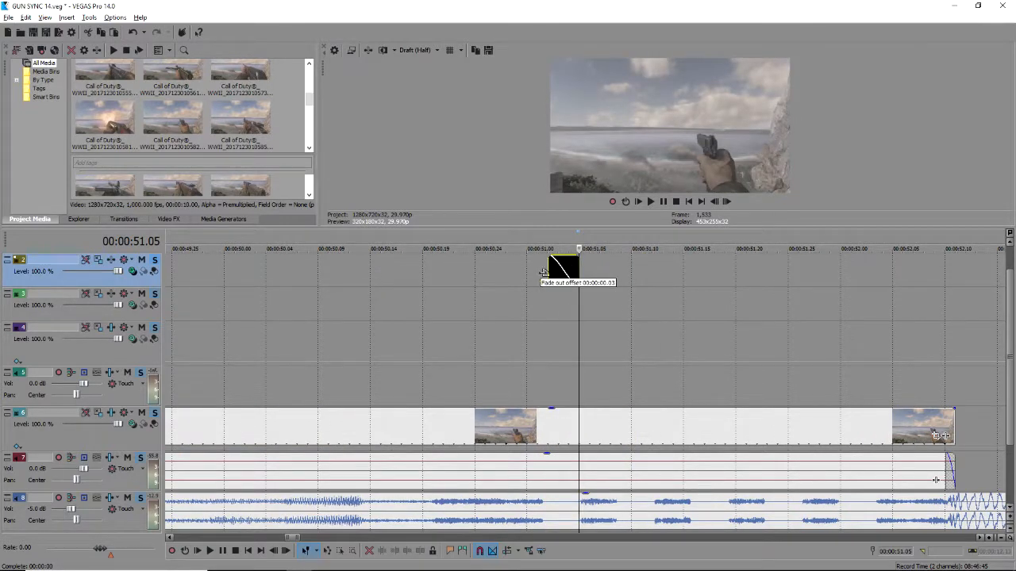
{"action": "left_click", "coordinate": [563, 268]}
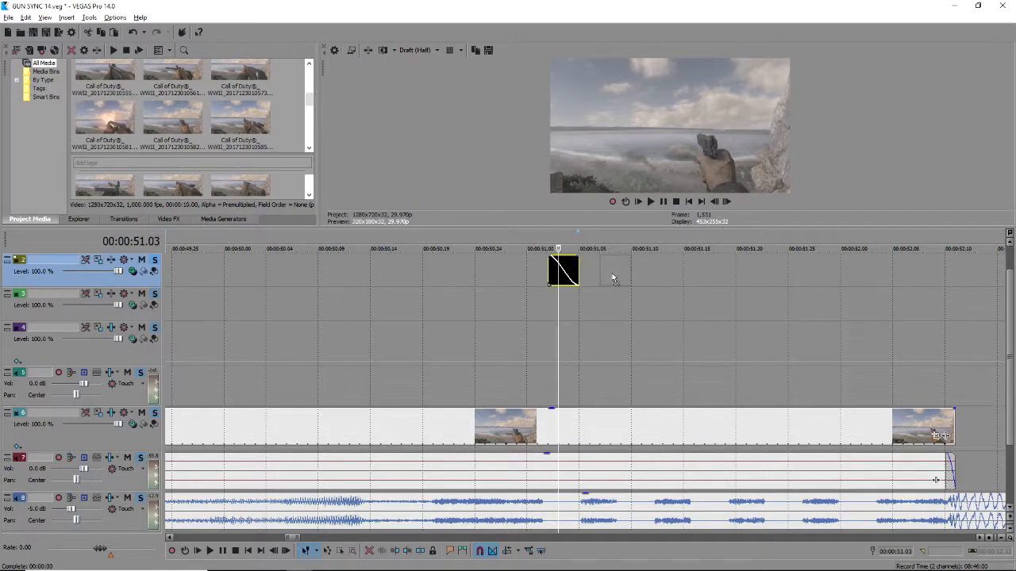
{"action": "key", "text": "ctrl+v"}
{"action": "key", "text": "Return"}
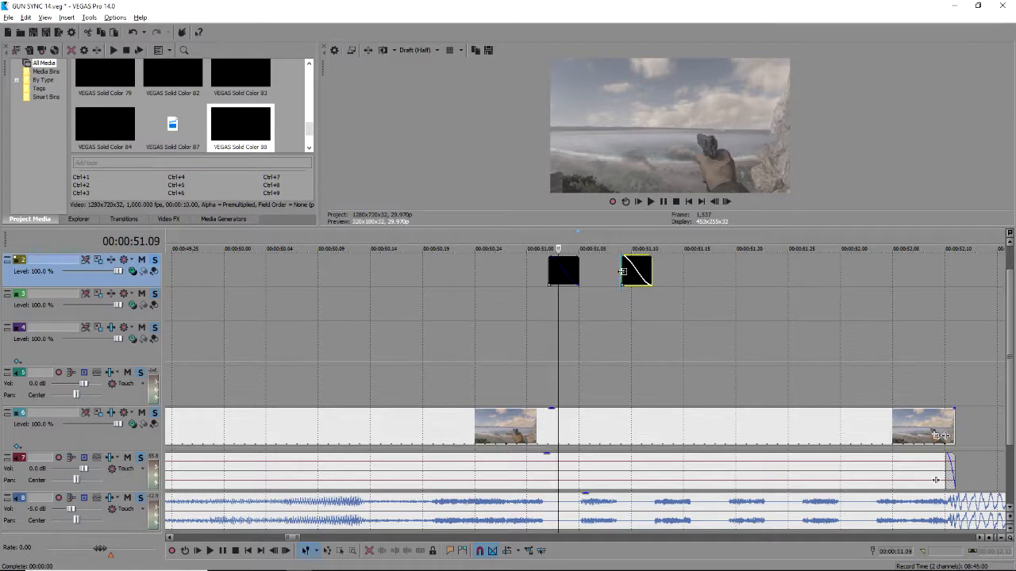
Paste the third black flash copy and nudge it one frame later to line up.
{"action": "left_click", "coordinate": [627, 272]}
{"action": "left_click", "coordinate": [652, 267]}
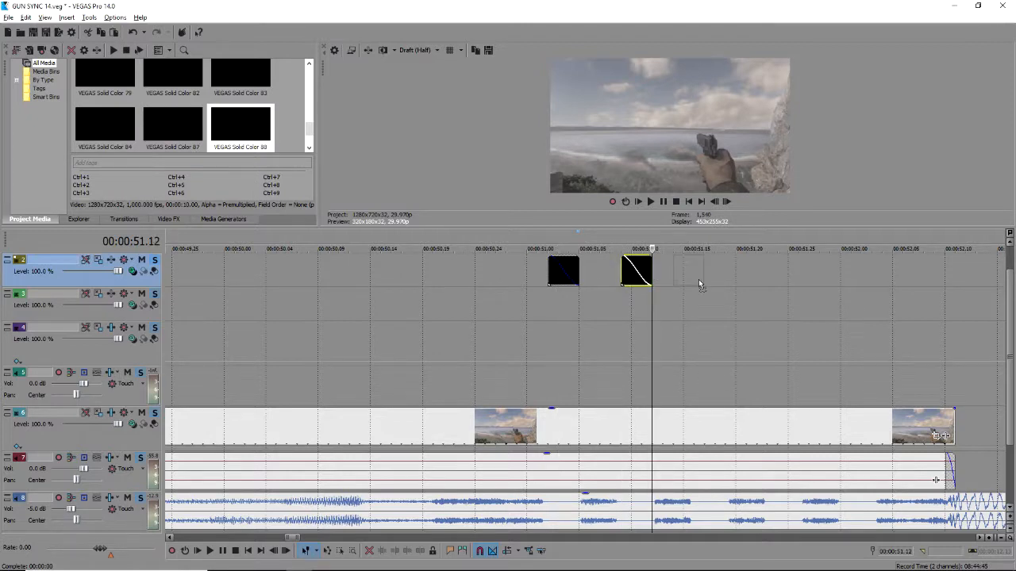
{"action": "key", "text": "ctrl+v"}
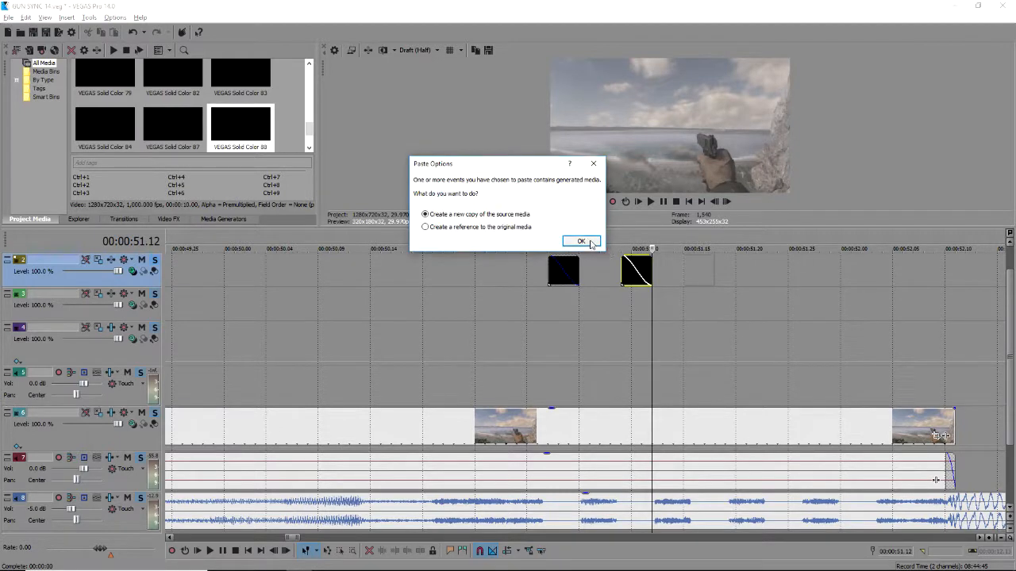
{"action": "left_click", "coordinate": [583, 241]}
{"action": "left_click", "coordinate": [677, 264]}
{"action": "left_click", "coordinate": [684, 263]}
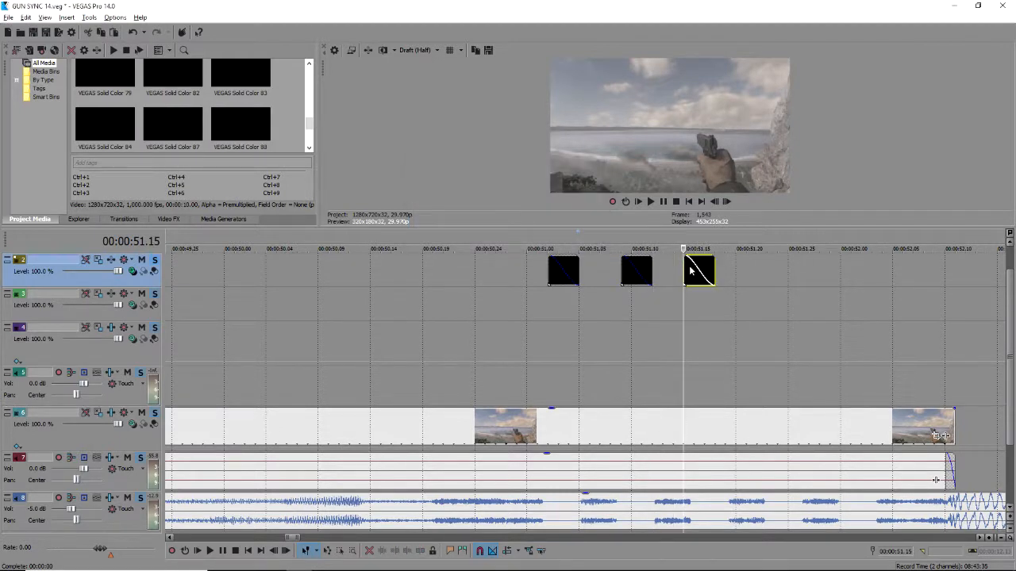
{"action": "left_click_drag", "start_coordinate": [699, 274], "coordinate": [707, 273]}
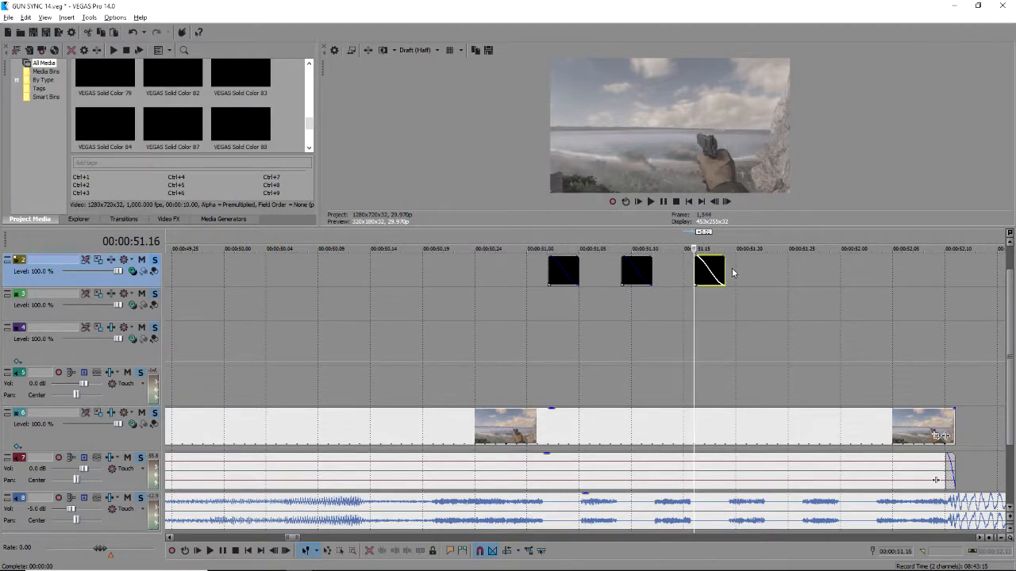
{"action": "left_click", "coordinate": [726, 273]}
Paste the fourth and fifth black flash copies in a row, ending at 00:00:52.00.
{"action": "key", "text": "ctrl+v"}
{"action": "left_click", "coordinate": [578, 241]}
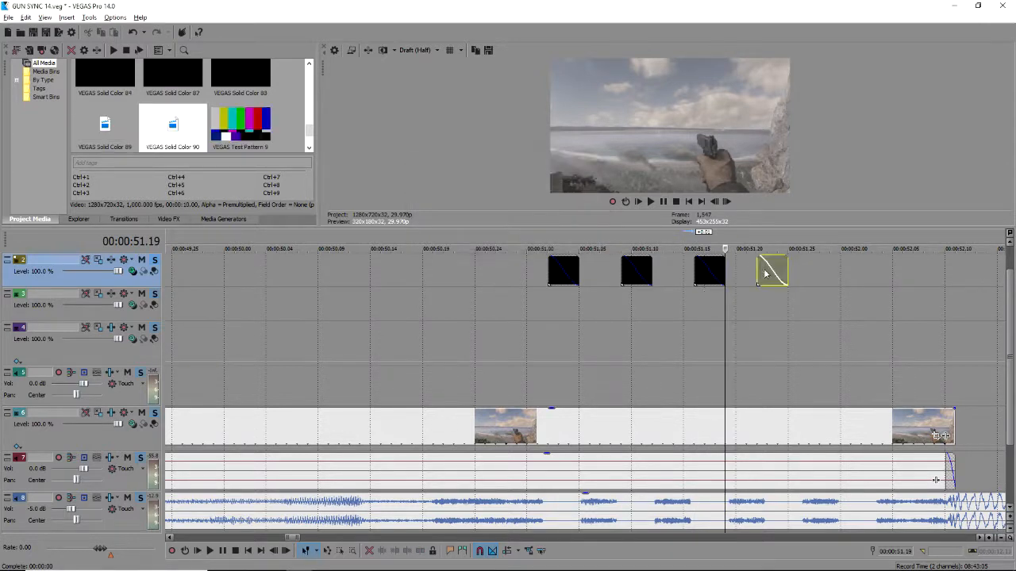
{"action": "left_click", "coordinate": [768, 271]}
{"action": "left_click", "coordinate": [799, 272]}
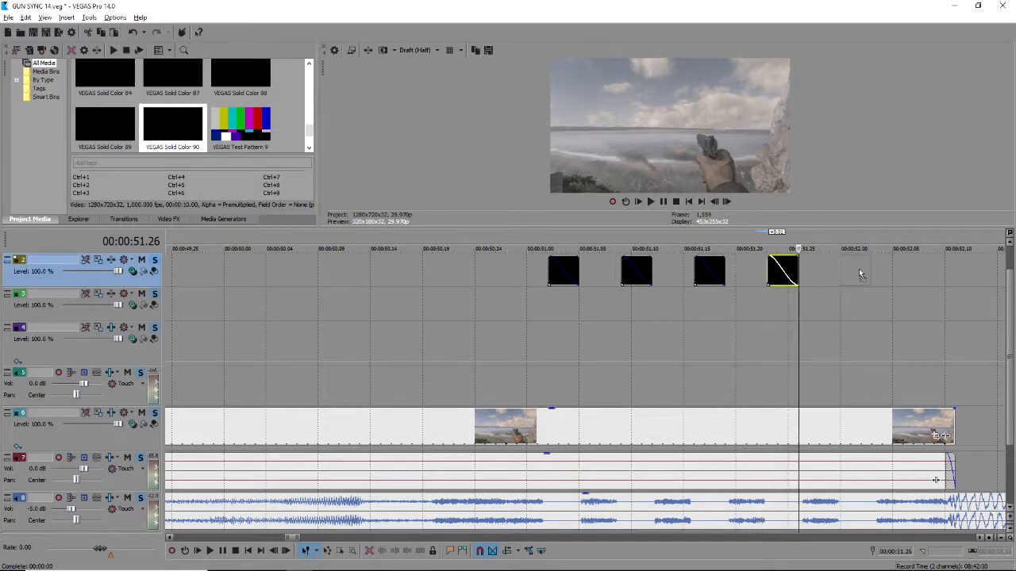
{"action": "key", "text": "ctrl+v"}
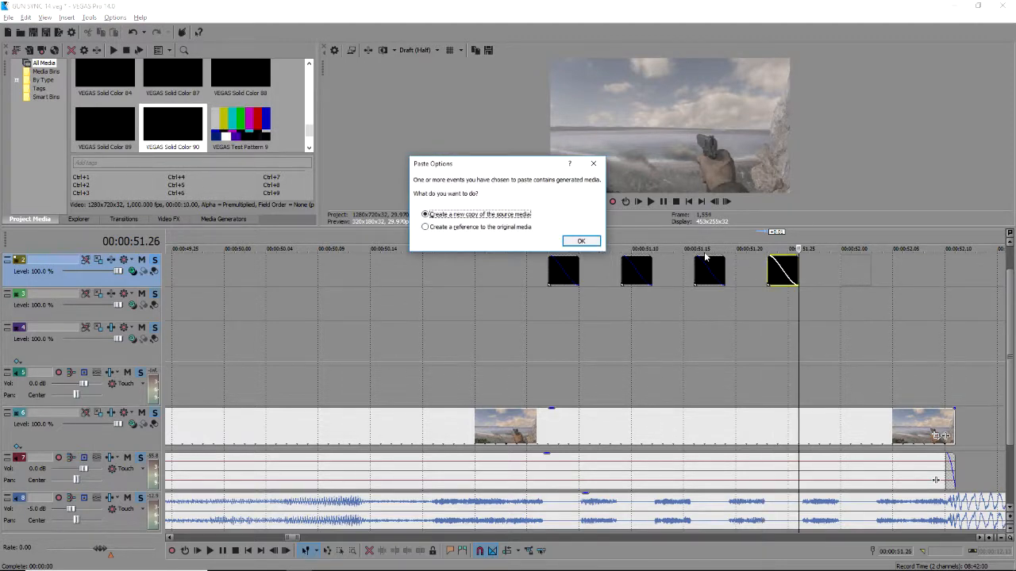
{"action": "left_click", "coordinate": [581, 242]}
{"action": "left_click", "coordinate": [844, 274]}
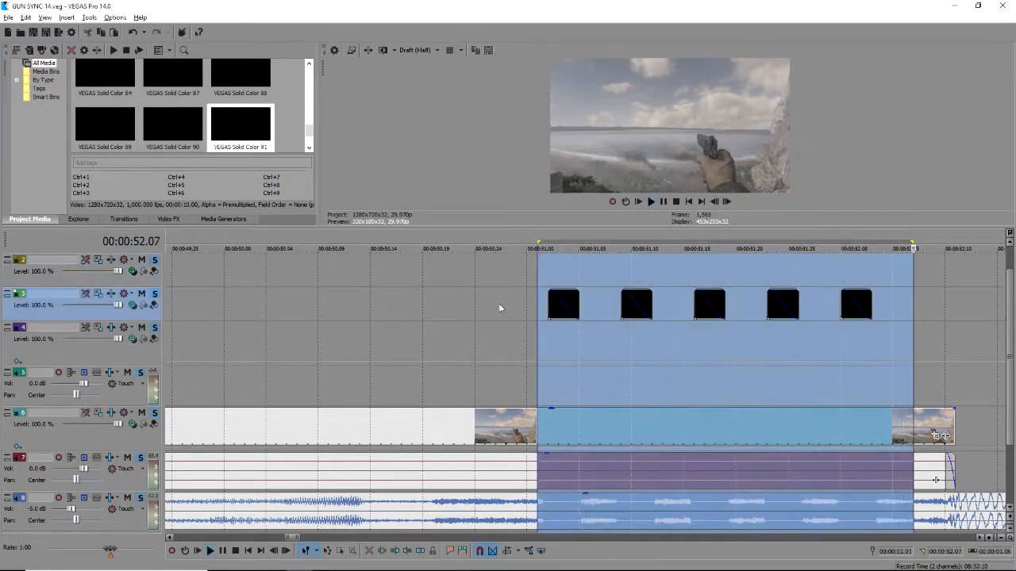
Play back the five black flash clips between 51.00 and 52.00 and stop at their end.
{"action": "key", "text": "space"}
{"action": "key", "text": "space"}
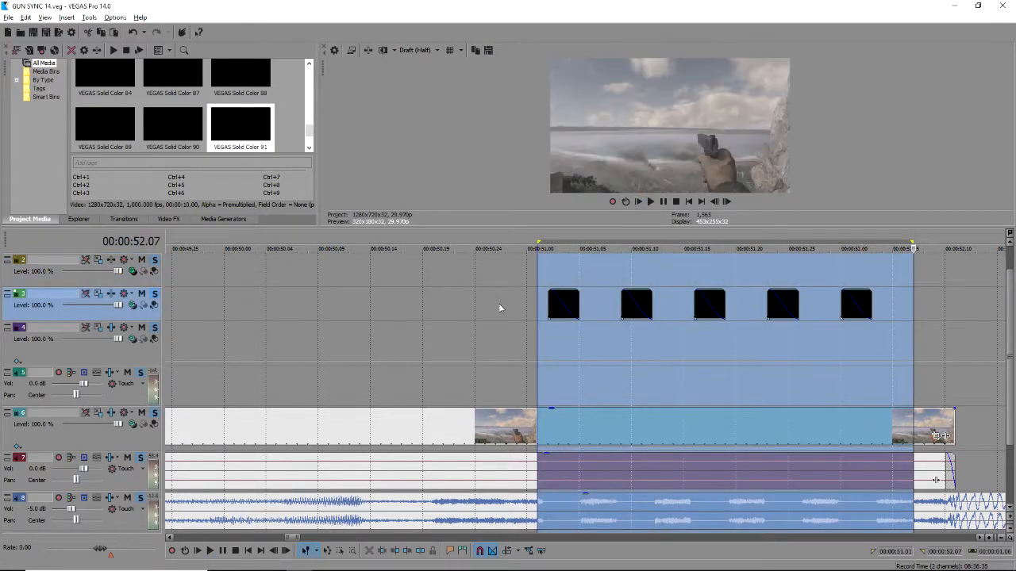
{"action": "key", "text": "space"}
{"action": "key", "text": "space"}
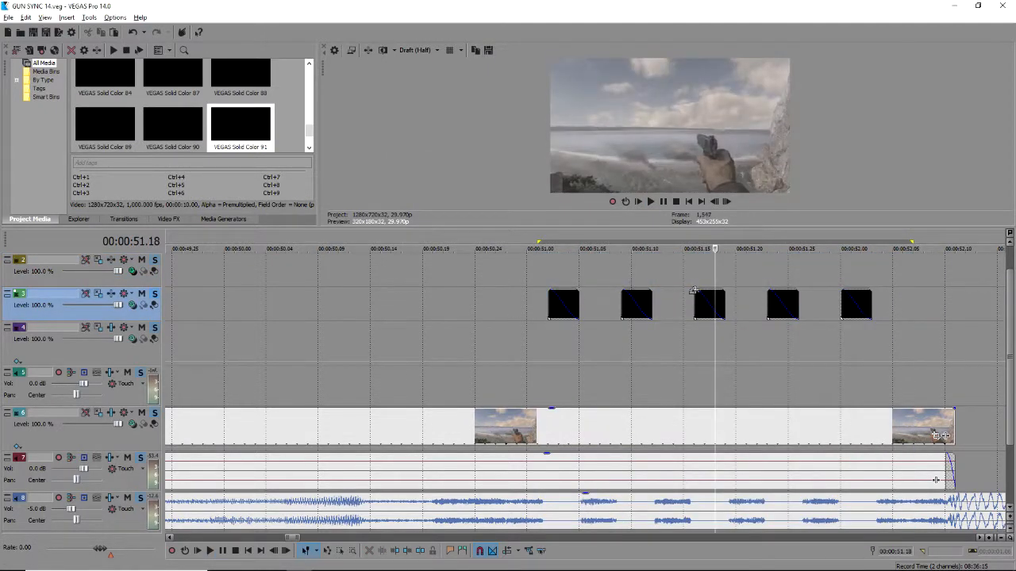
{"action": "key", "text": "space"}
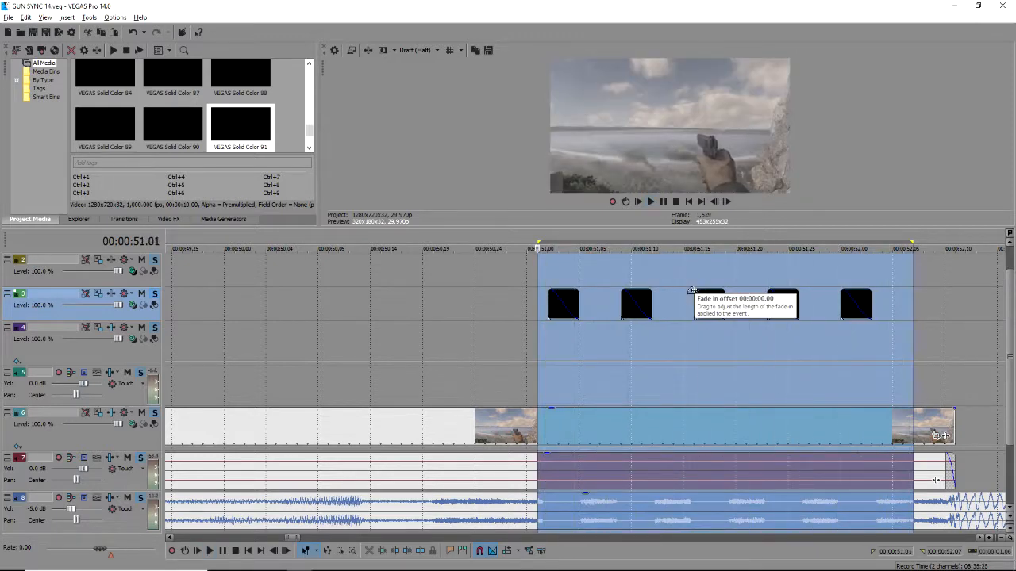
{"action": "left_click", "coordinate": [516, 351]}
{"action": "key", "text": "space"}
{"action": "scroll", "coordinate": [520, 350], "scroll_direction": "down", "scroll_amount": 4}
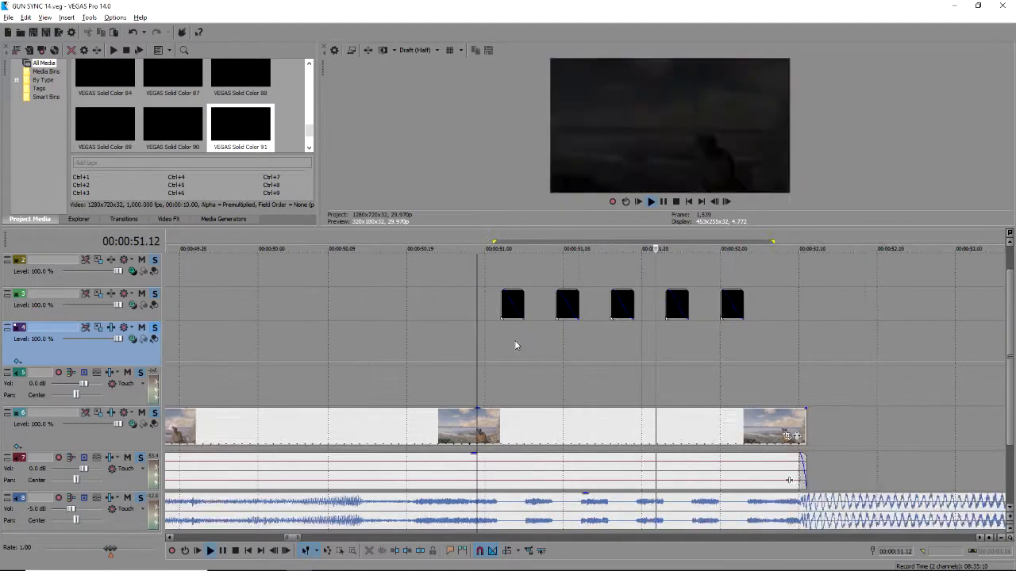
{"action": "scroll", "coordinate": [521, 349], "scroll_direction": "down", "scroll_amount": 3}
{"action": "left_click", "coordinate": [604, 386]}
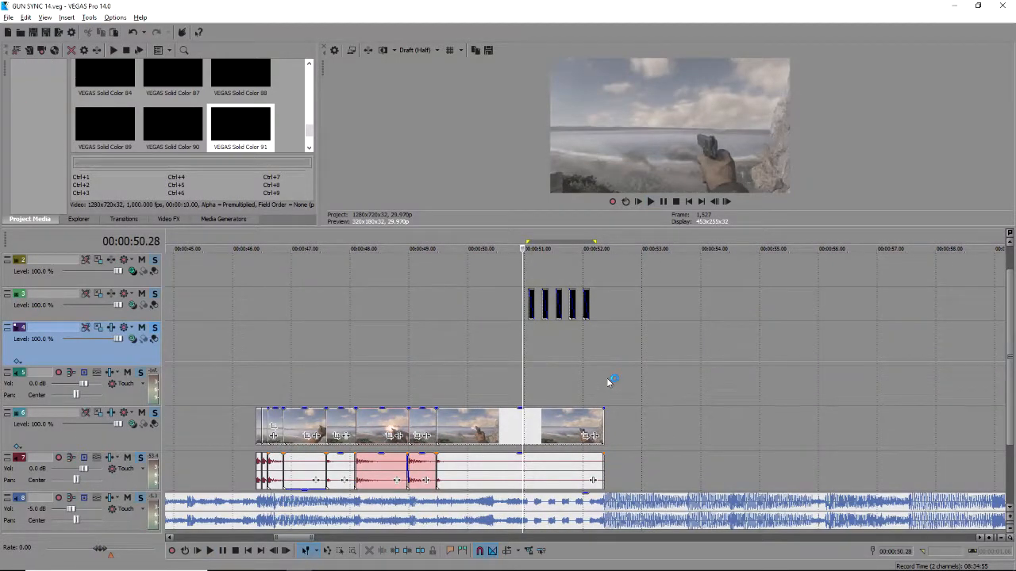
{"action": "key", "text": "space"}
{"action": "scroll", "coordinate": [521, 349], "scroll_direction": "down", "scroll_amount": 2}
{"action": "scroll", "coordinate": [260, 151], "scroll_direction": "up", "scroll_amount": 3}
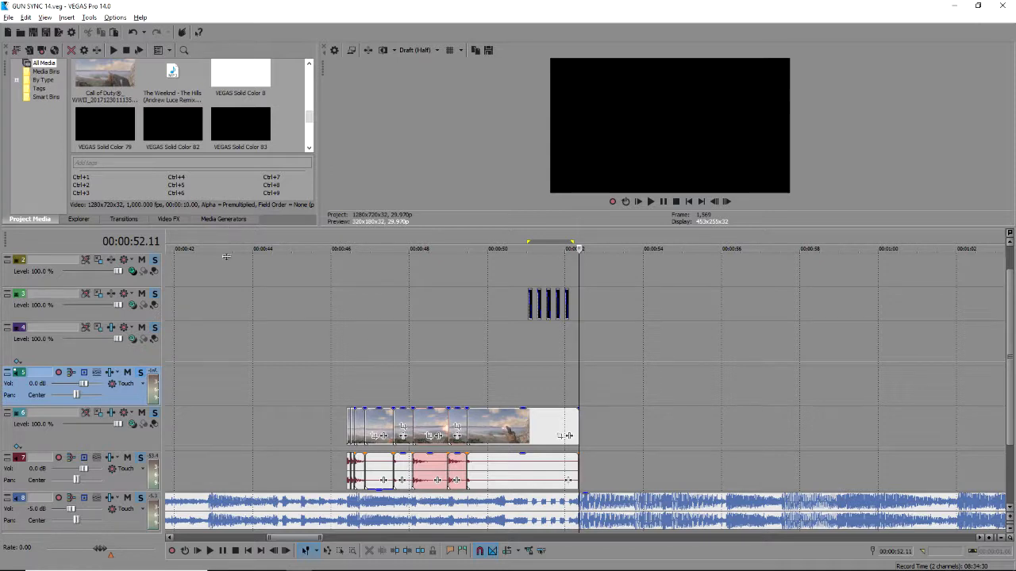
Enlarge the preview and media area above a shorter timeline, then play the beat.
{"action": "left_click_drag", "start_coordinate": [227, 229], "coordinate": [227, 302]}
{"action": "left_click_drag", "start_coordinate": [1004, 393], "coordinate": [1006, 450]}
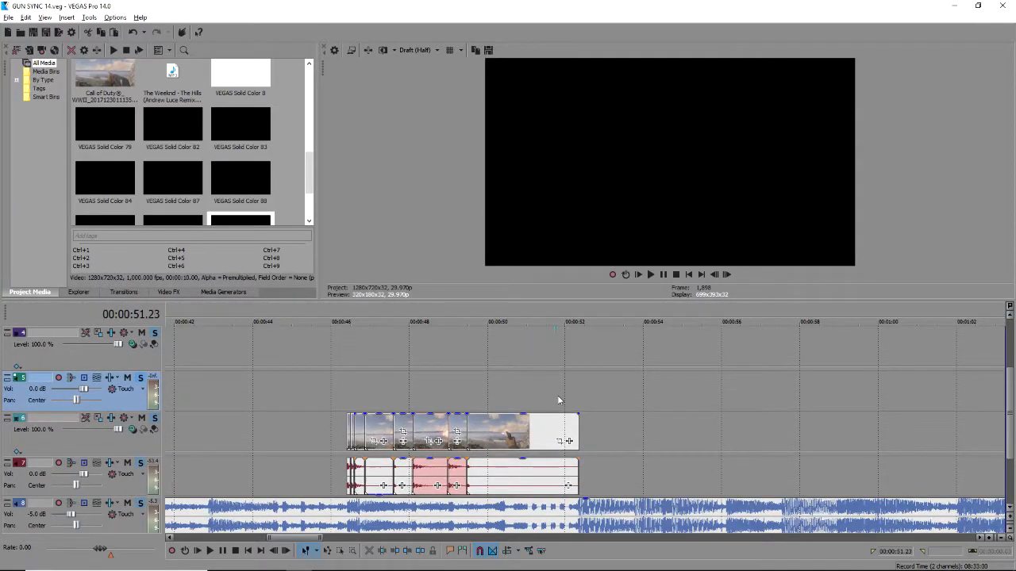
{"action": "key", "text": "space"}
{"action": "scroll", "coordinate": [653, 457], "scroll_direction": "up", "scroll_amount": 3}
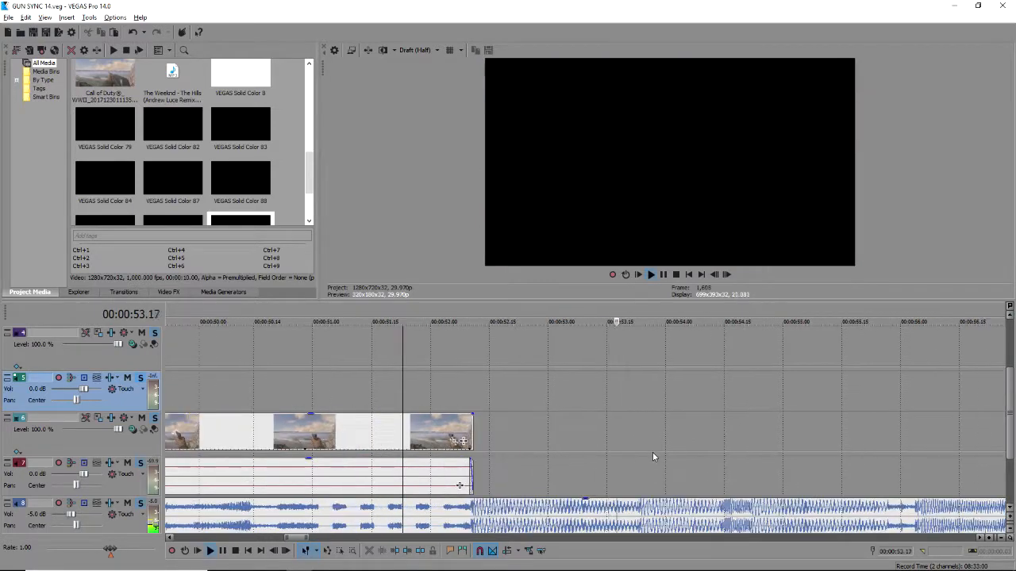
{"action": "scroll", "coordinate": [658, 462], "scroll_direction": "down", "scroll_amount": 2}
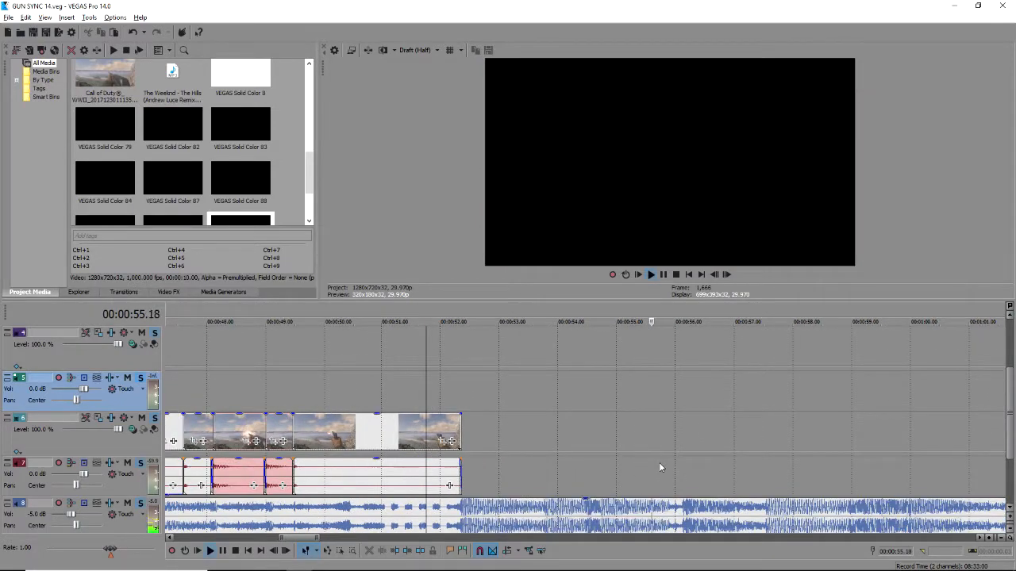
{"action": "key", "text": "space"}
Audition the music from points between 52.20 and 54.23.
{"action": "left_click", "coordinate": [643, 456]}
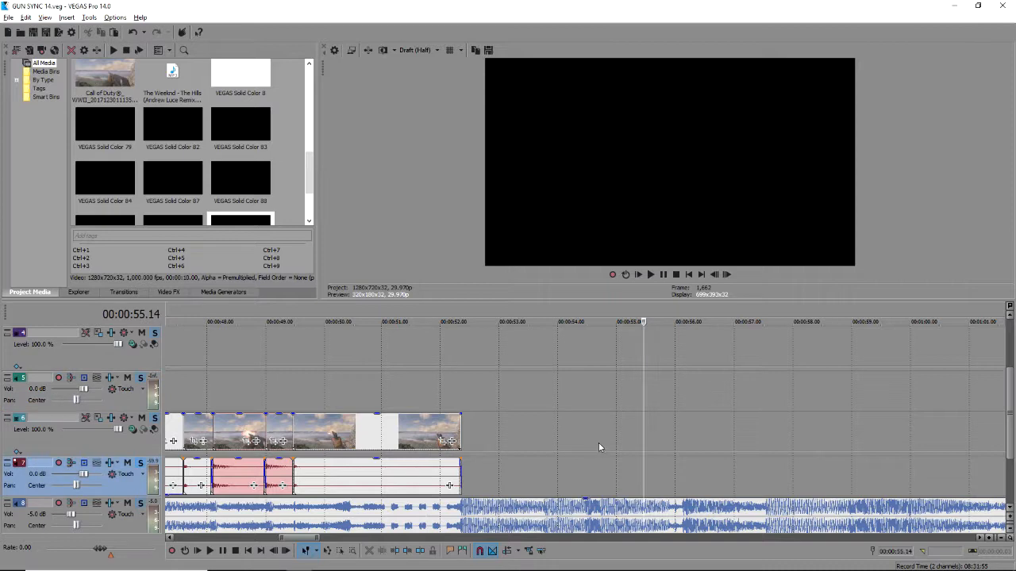
{"action": "scroll", "coordinate": [649, 453], "scroll_direction": "up", "scroll_amount": 3}
{"action": "left_click", "coordinate": [381, 456]}
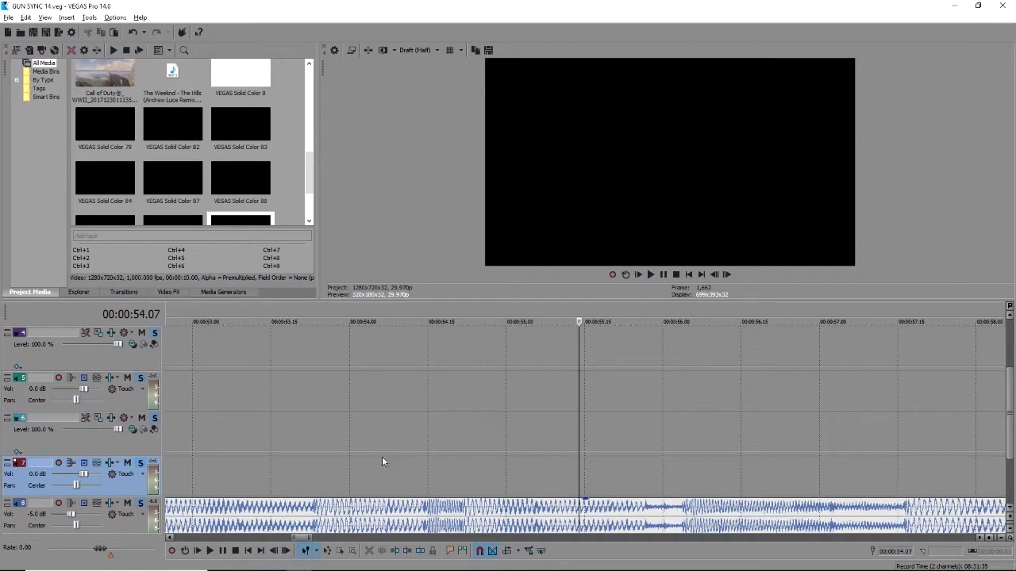
{"action": "scroll", "coordinate": [382, 457], "scroll_direction": "down", "scroll_amount": 2}
{"action": "left_click", "coordinate": [455, 446]}
{"action": "left_click", "coordinate": [468, 446]}
{"action": "key", "text": "space"}
{"action": "left_click", "coordinate": [540, 452]}
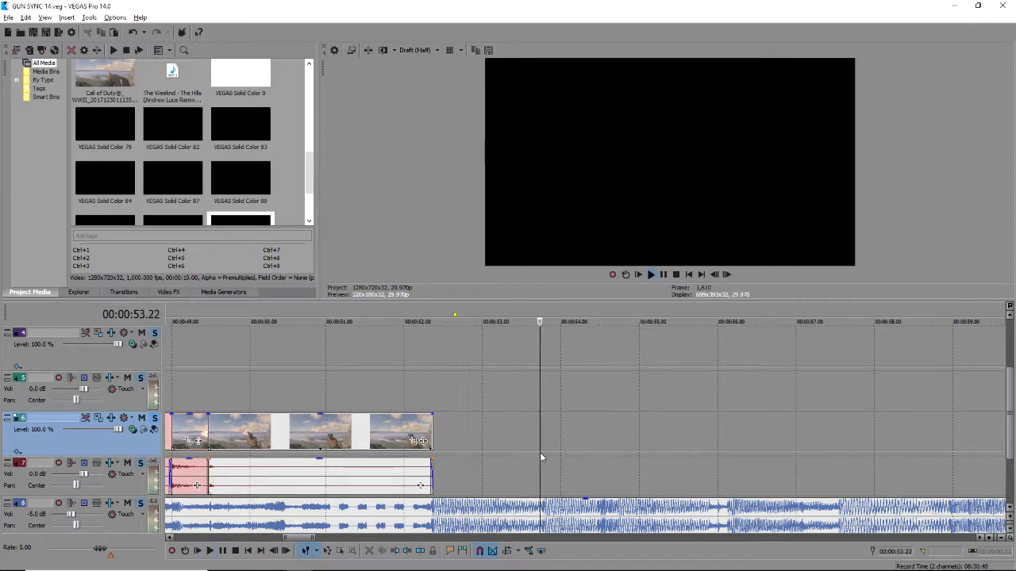
{"action": "left_click", "coordinate": [600, 462]}
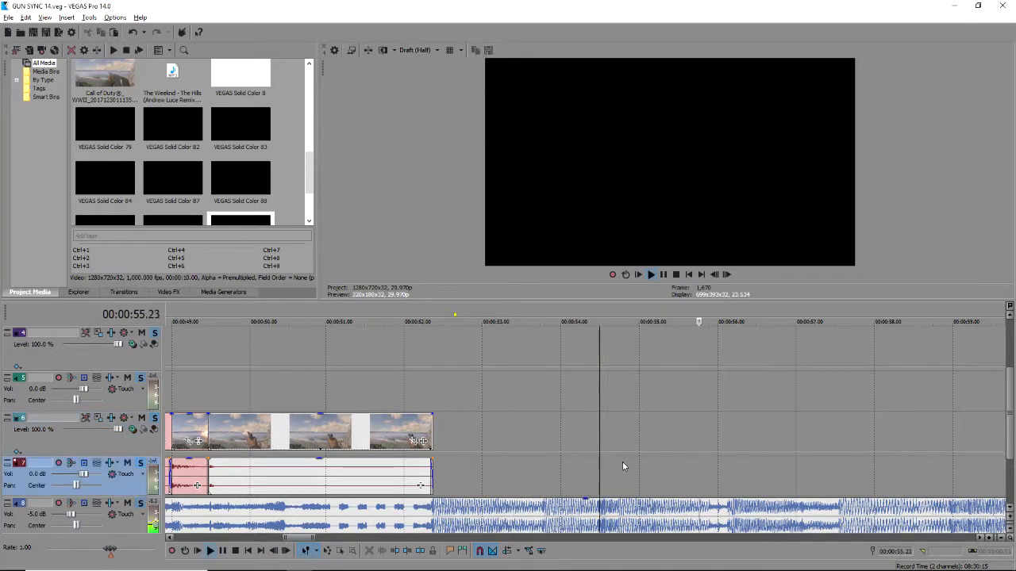
{"action": "key", "text": "space"}
Audition the beats around 54.20–55.19 and set the edit point at 55.14.
{"action": "left_click", "coordinate": [692, 441]}
{"action": "left_click", "coordinate": [613, 460]}
{"action": "key", "text": "space"}
{"action": "key", "text": "space"}
{"action": "key", "text": "space"}
{"action": "left_click", "coordinate": [632, 468]}
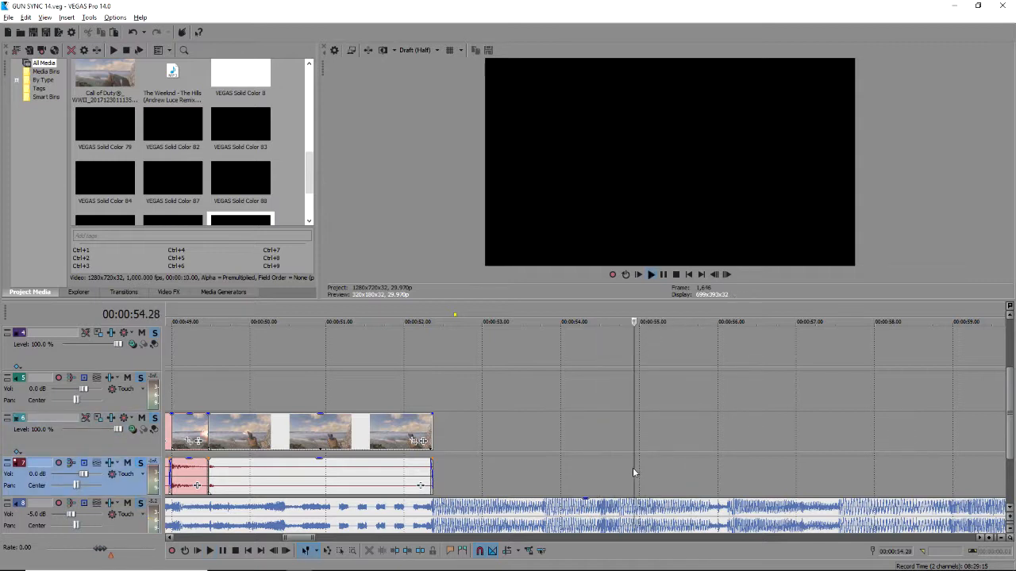
{"action": "key", "text": "space"}
{"action": "left_click", "coordinate": [688, 471]}
{"action": "key", "text": "space"}
{"action": "key", "text": "space"}
{"action": "key", "text": "Up"}
{"action": "key", "text": "space"}
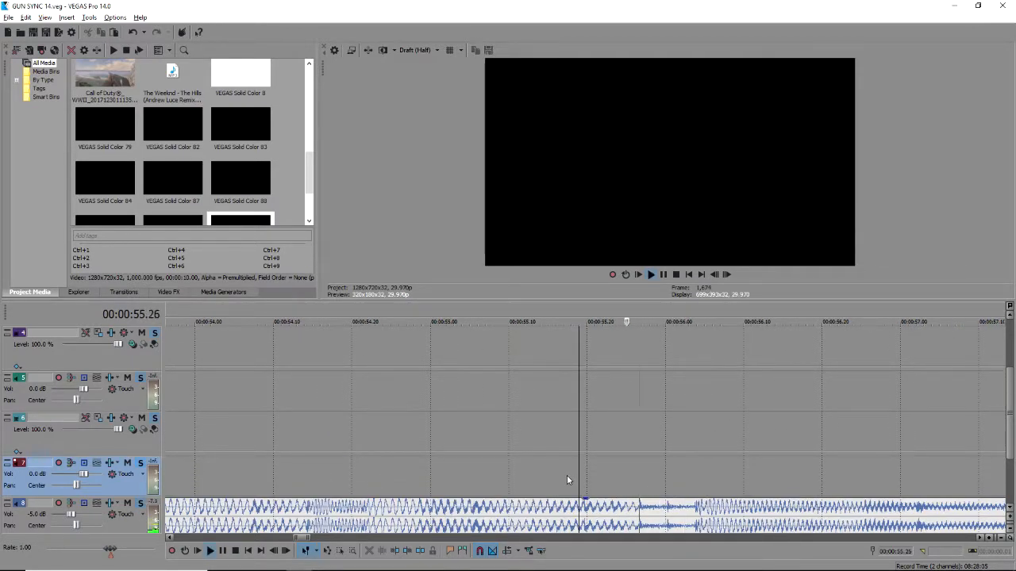
{"action": "left_click", "coordinate": [516, 469]}
{"action": "key", "text": "space"}
{"action": "left_click", "coordinate": [539, 470]}
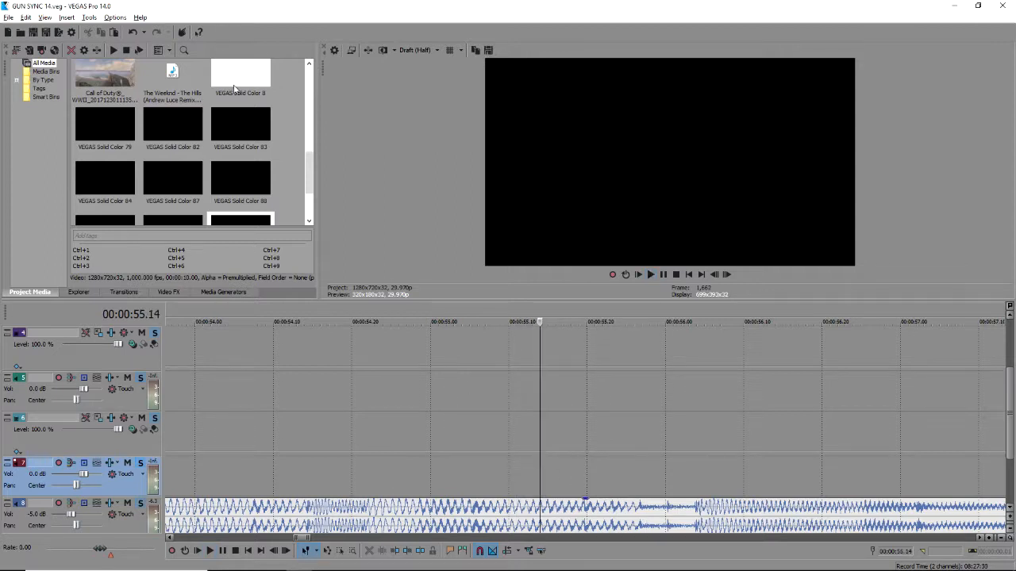
{"action": "scroll", "coordinate": [227, 82], "scroll_direction": "up", "scroll_amount": 5}
Place another Call of Duty gameplay clip on tracks 6 and 7 and extend its start.
{"action": "left_click_drag", "start_coordinate": [104, 184], "coordinate": [605, 435]}
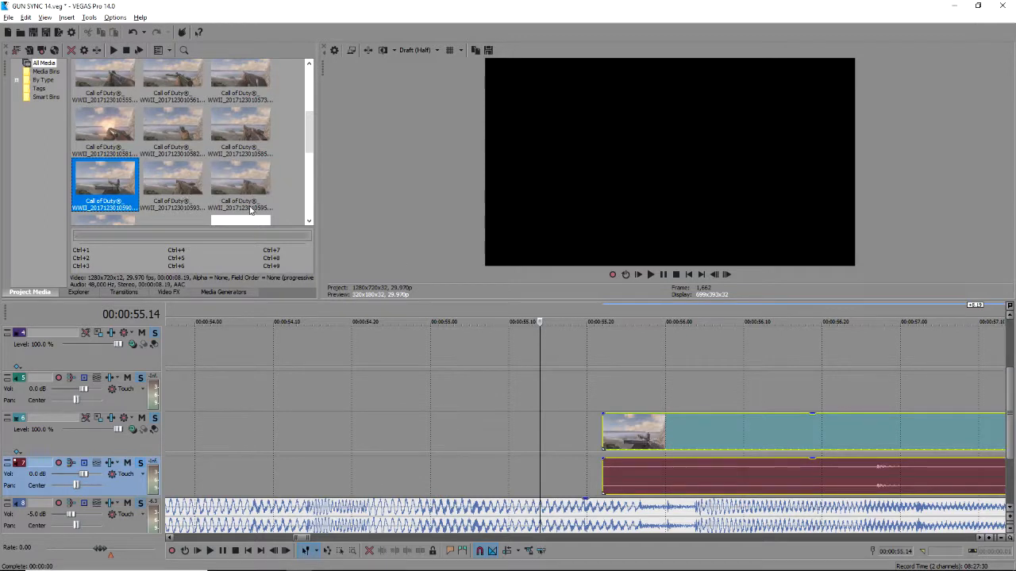
{"action": "left_click", "coordinate": [174, 181]}
{"action": "left_click_drag", "start_coordinate": [245, 141], "coordinate": [805, 438]}
{"action": "scroll", "coordinate": [746, 419], "scroll_direction": "down", "scroll_amount": 2}
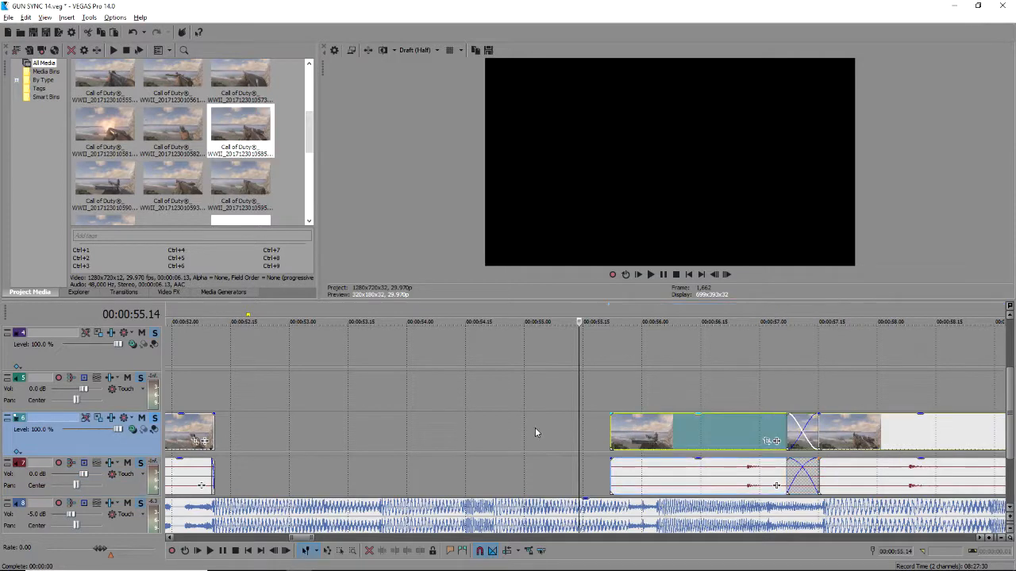
{"action": "left_click_drag", "start_coordinate": [611, 434], "coordinate": [442, 433]}
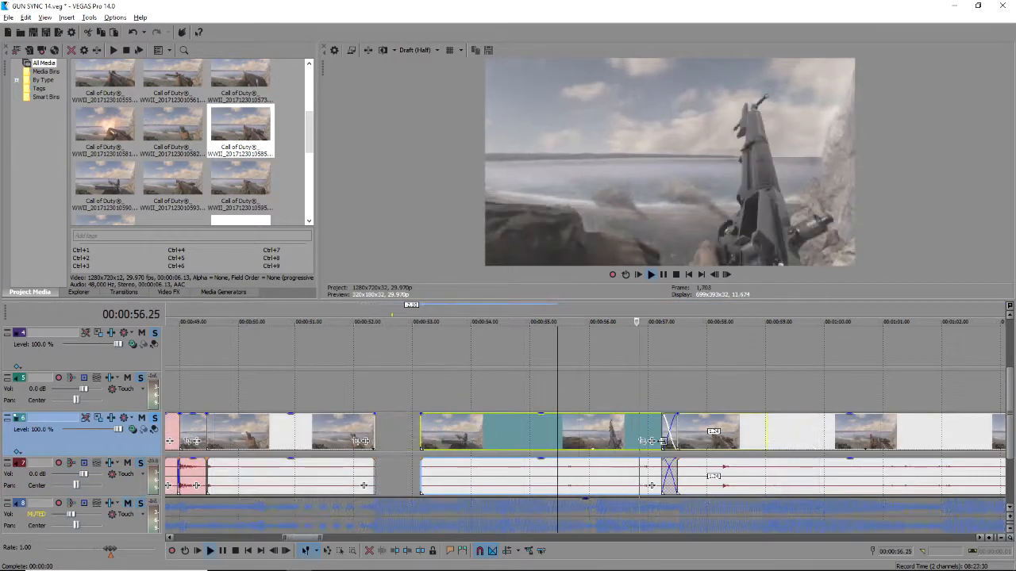
Split the clip, delete its left part, slide it to 54.12, and preview it.
{"action": "key", "text": "space"}
{"action": "left_click", "coordinate": [632, 428]}
{"action": "key", "text": "s"}
{"action": "left_click", "coordinate": [608, 429]}
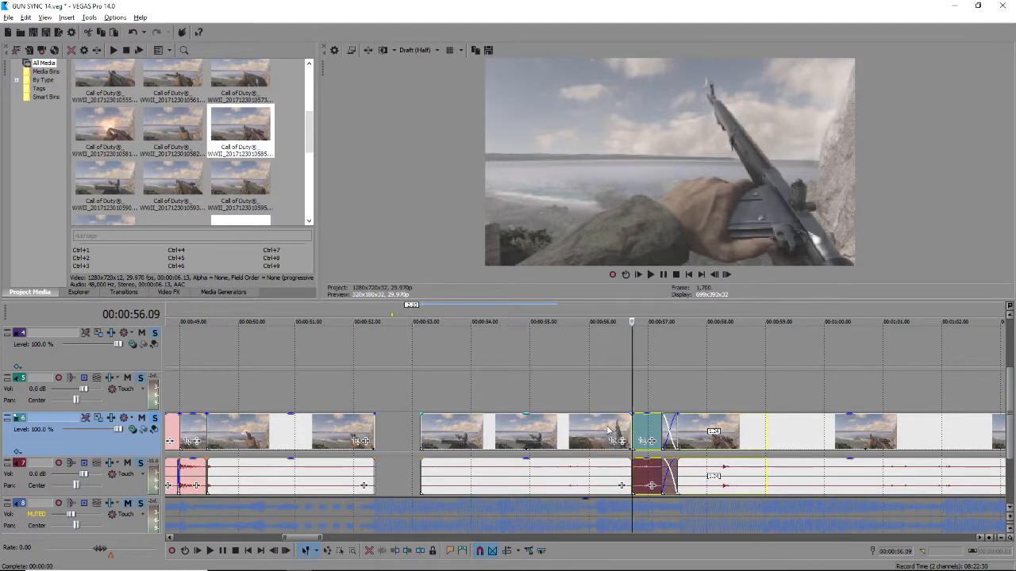
{"action": "key", "text": "Delete"}
{"action": "left_click_drag", "start_coordinate": [645, 427], "coordinate": [508, 423]}
{"action": "left_click", "coordinate": [497, 427]}
{"action": "key", "text": "space"}
{"action": "key", "text": "space"}
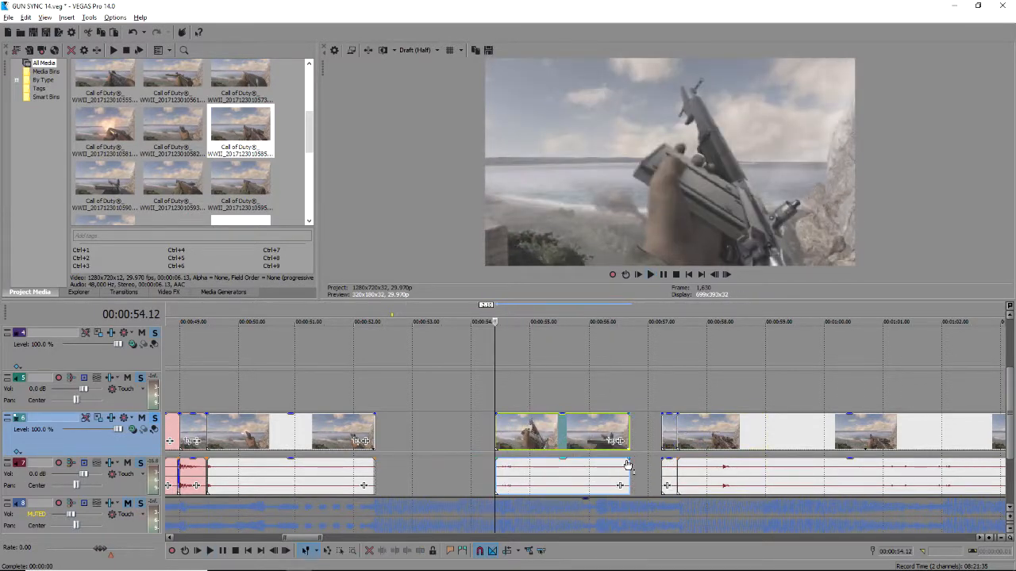
{"action": "left_click", "coordinate": [614, 484]}
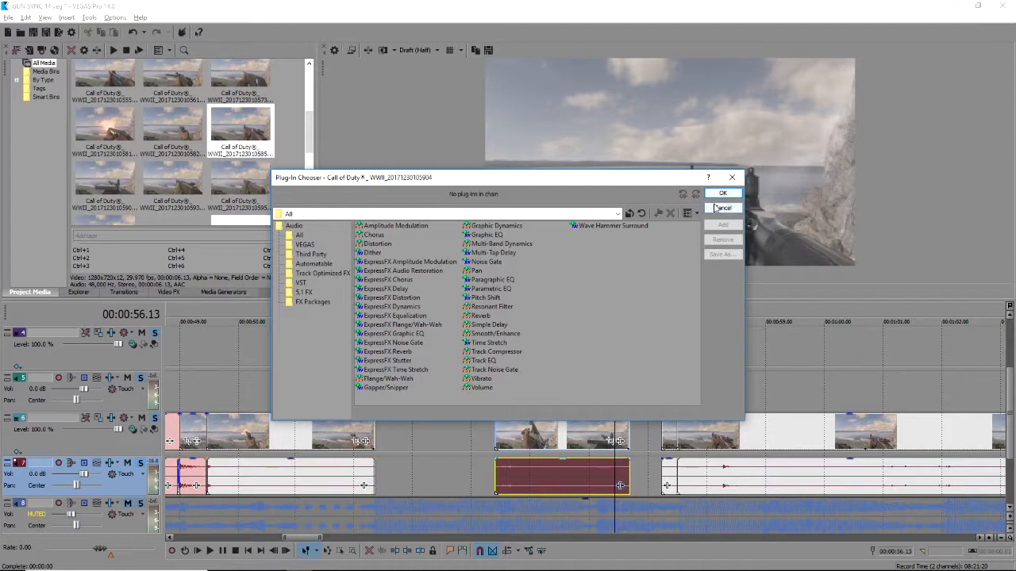
Add a Volume effect to the new clip's audio and check the louder gunfire.
{"action": "left_click", "coordinate": [723, 182]}
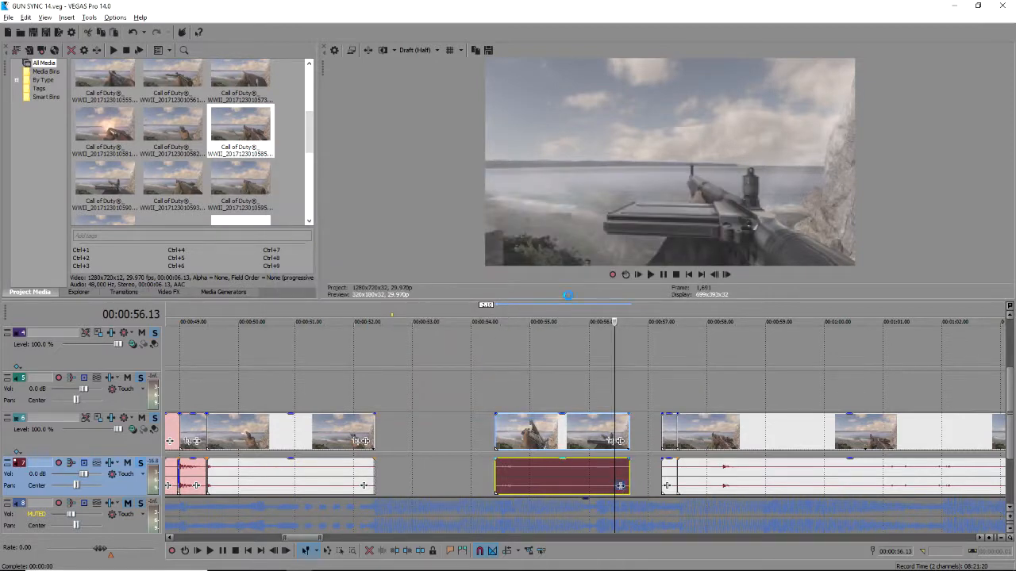
{"action": "double_click", "coordinate": [481, 388]}
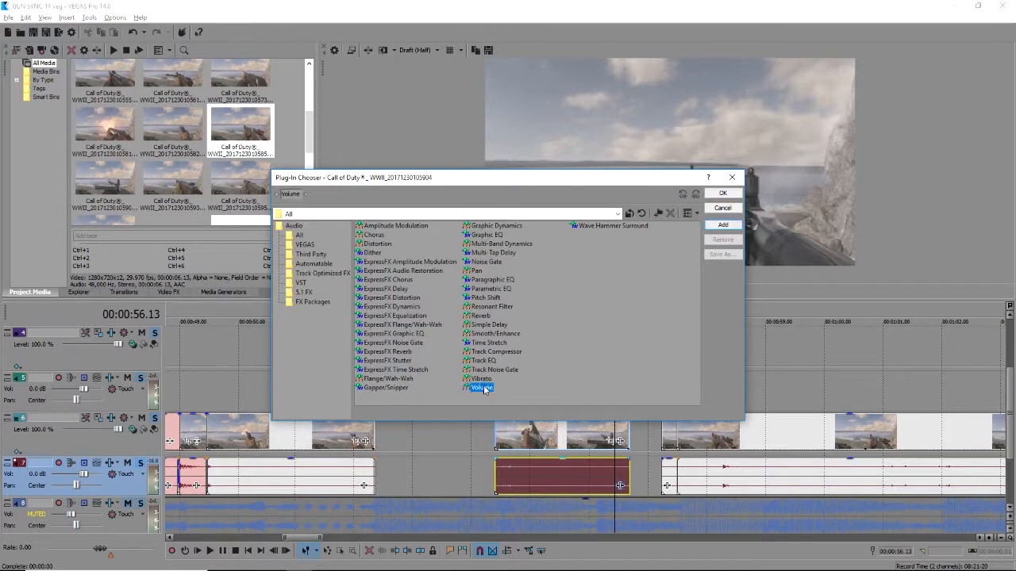
{"action": "left_click", "coordinate": [706, 193]}
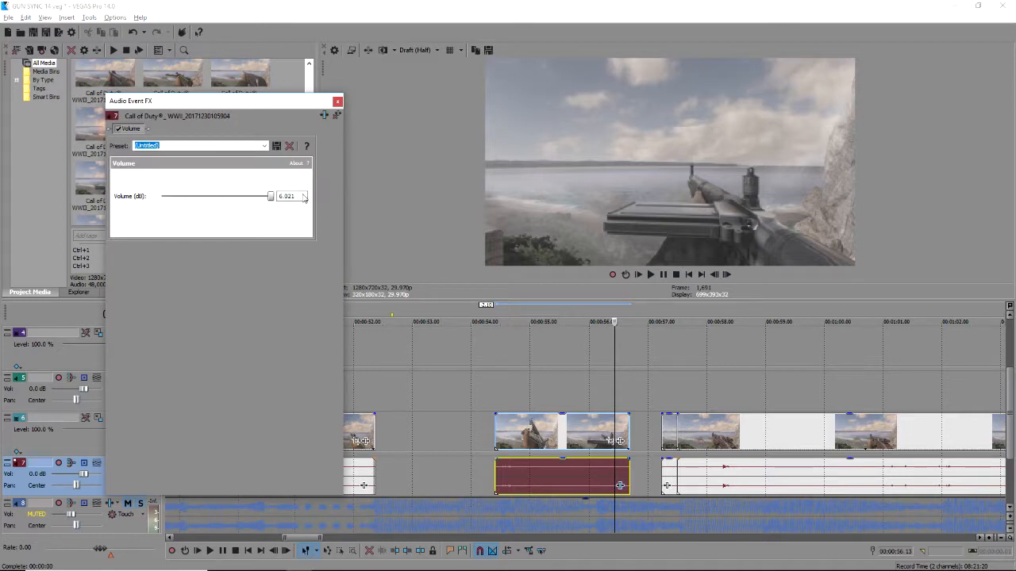
{"action": "left_click", "coordinate": [337, 101]}
{"action": "left_click", "coordinate": [487, 379]}
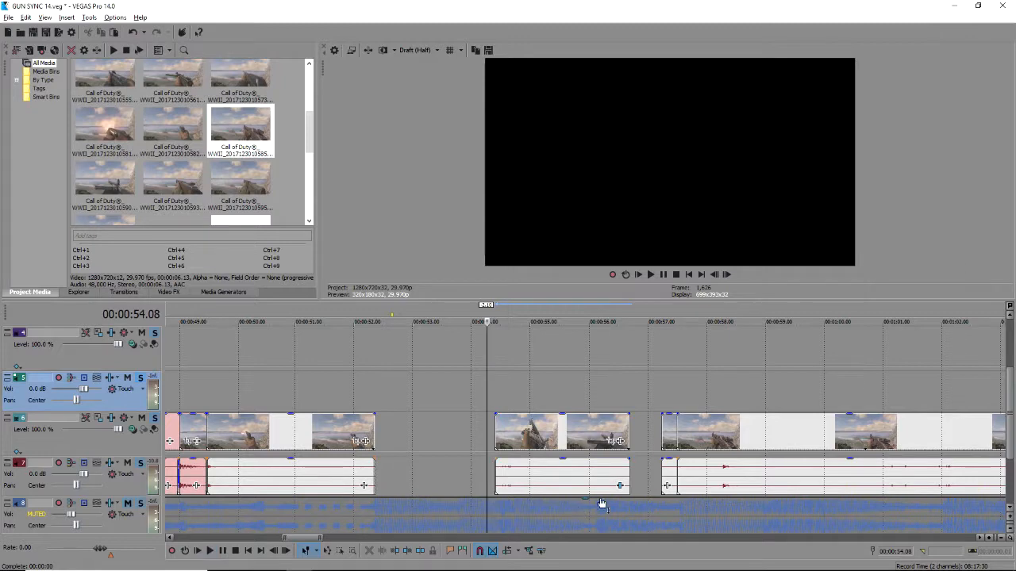
{"action": "left_click", "coordinate": [127, 503]}
{"action": "left_click", "coordinate": [499, 476]}
{"action": "key", "text": "space"}
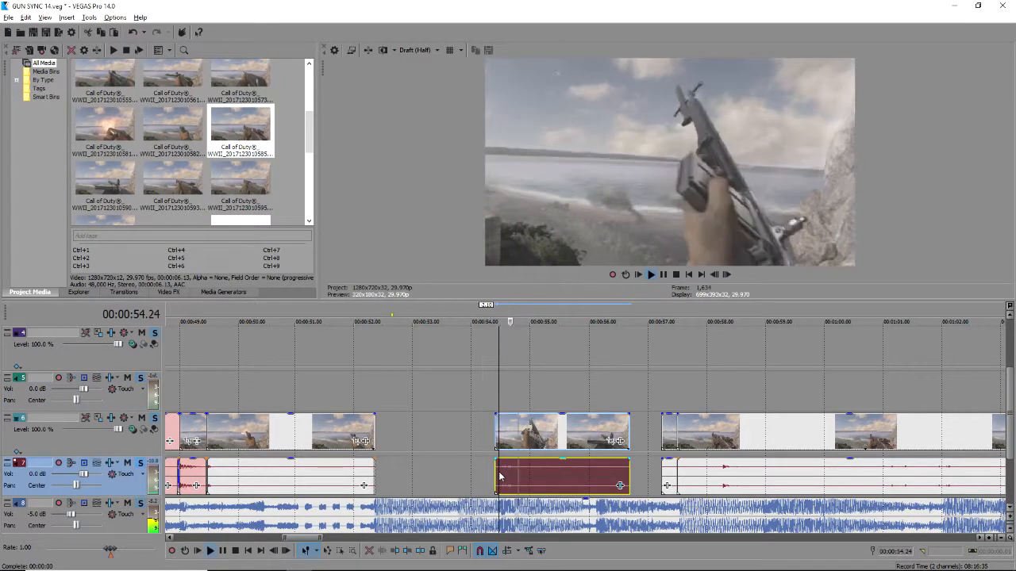
{"action": "key", "text": "space"}
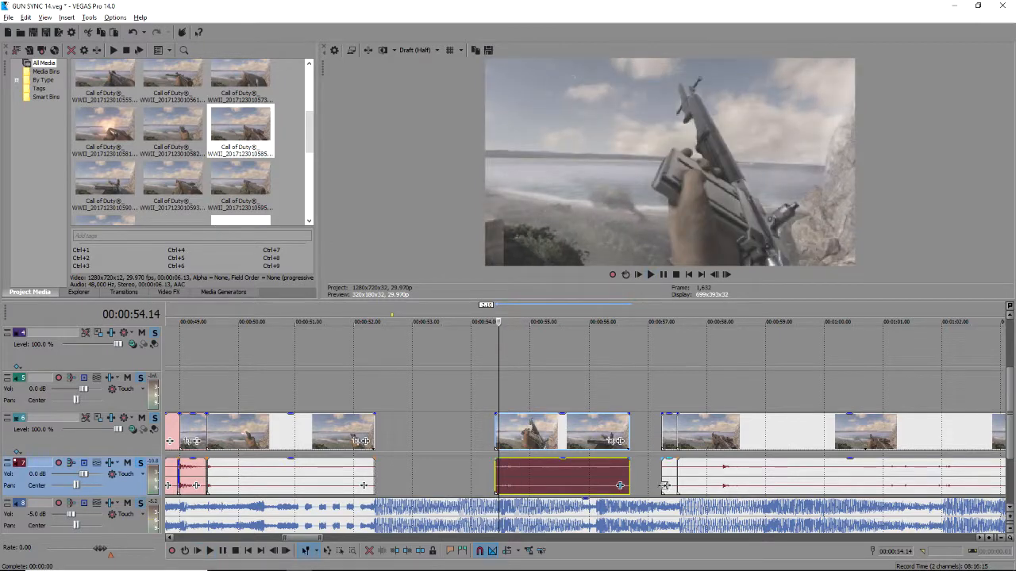
{"action": "scroll", "coordinate": [700, 486], "scroll_direction": "down", "scroll_amount": 2}
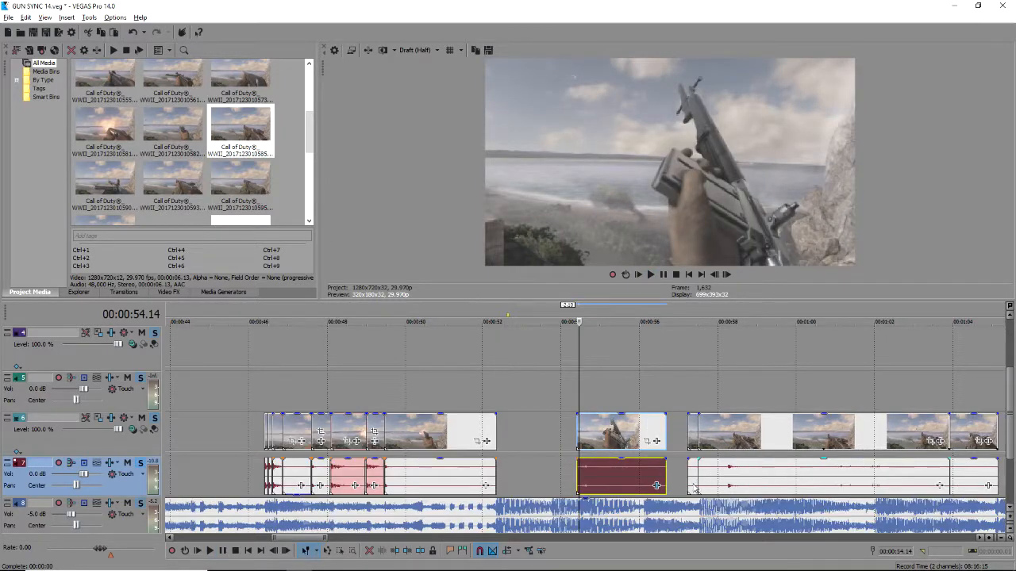
{"action": "left_click", "coordinate": [126, 503]}
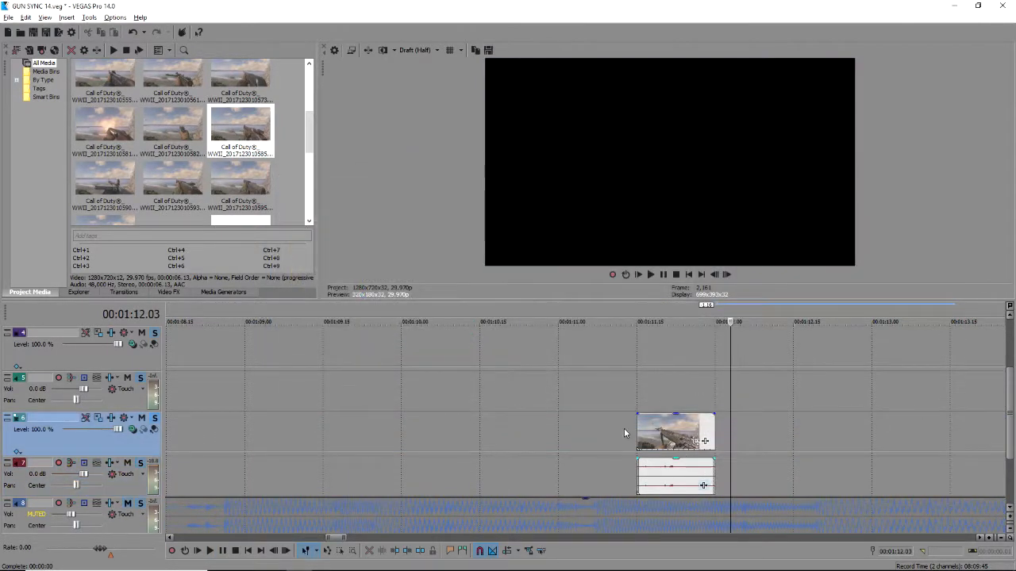
Raise another clip's audio to 6.021 dB with Volume and save the project.
{"action": "left_click", "coordinate": [703, 485]}
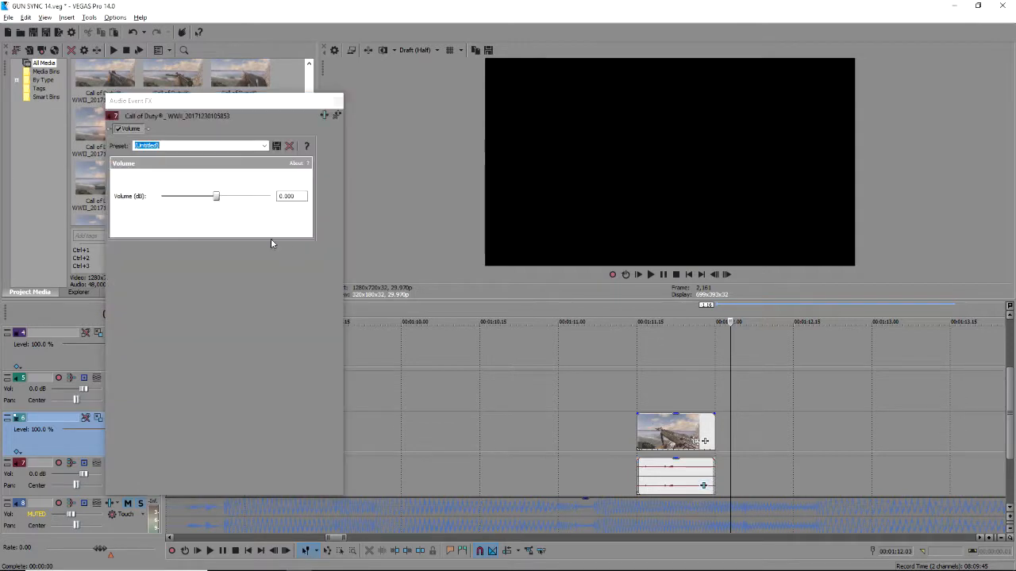
{"action": "left_click_drag", "start_coordinate": [216, 196], "coordinate": [329, 161]}
{"action": "left_click", "coordinate": [337, 102]}
{"action": "key", "text": "ctrl+s"}
Move that clip earlier into the gap, play it back, and set the edit point at 55.07.
{"action": "scroll", "coordinate": [508, 416], "scroll_direction": "down", "scroll_amount": 3}
{"action": "left_click_drag", "start_coordinate": [310, 390], "coordinate": [230, 433]}
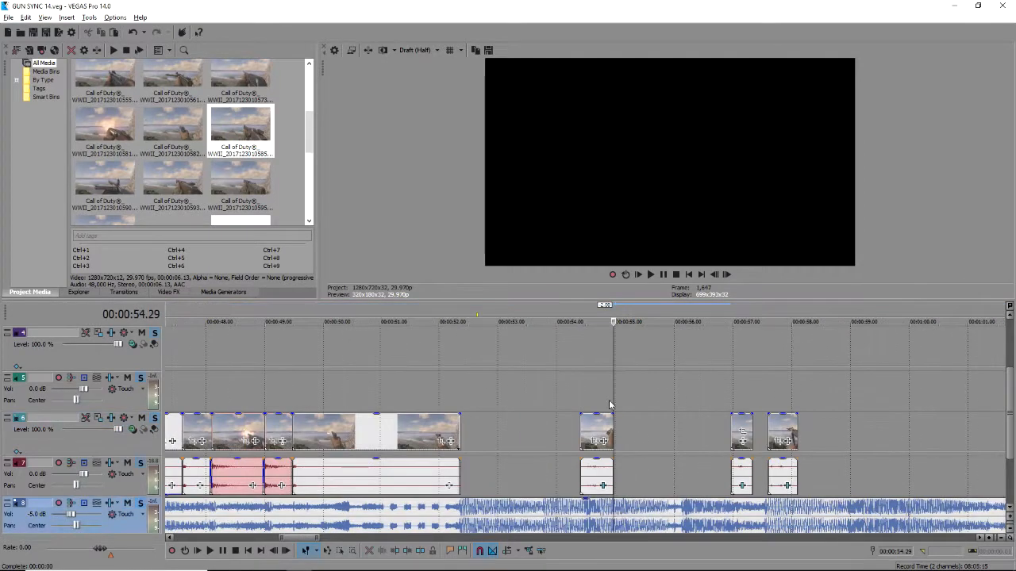
{"action": "left_click", "coordinate": [608, 402]}
{"action": "key", "text": "space"}
{"action": "scroll", "coordinate": [647, 444], "scroll_direction": "up", "scroll_amount": 2}
{"action": "key", "text": "space"}
{"action": "left_click", "coordinate": [595, 444]}
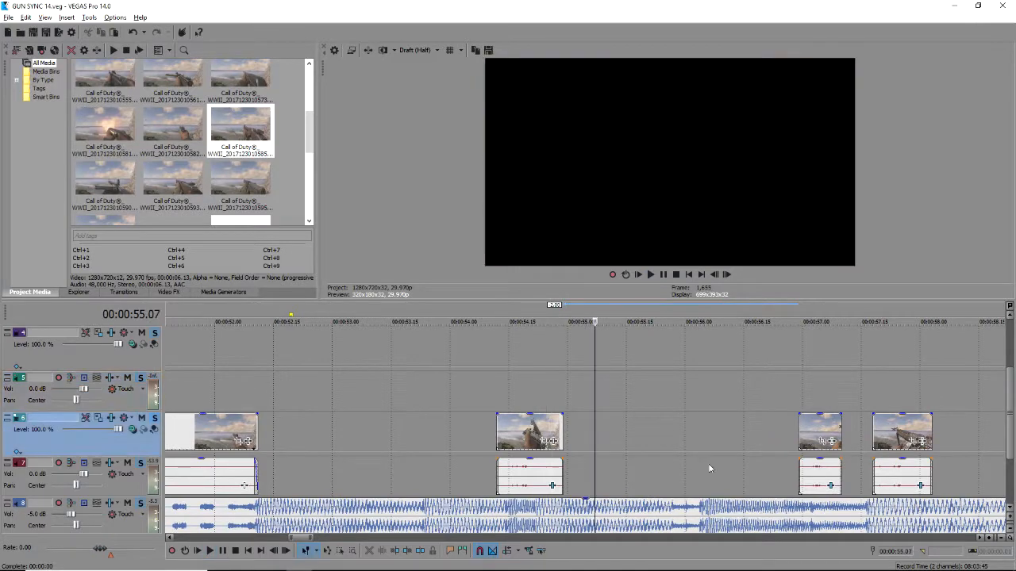
Trim the gun clip's start, move it to begin at 55.19, and shorten its end.
{"action": "scroll", "coordinate": [692, 460], "scroll_direction": "up", "scroll_amount": 2}
{"action": "key", "text": "space"}
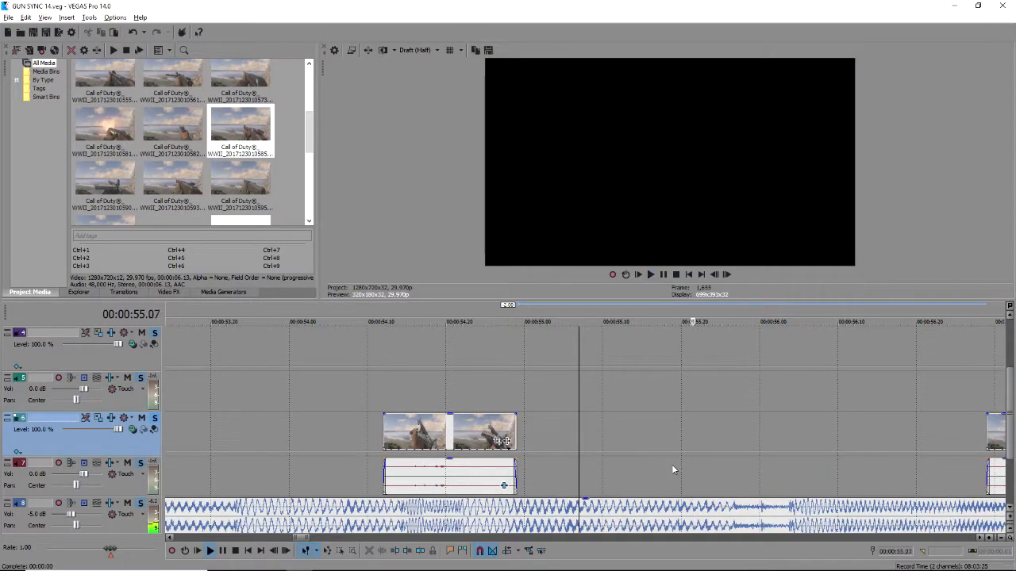
{"action": "left_click", "coordinate": [672, 469]}
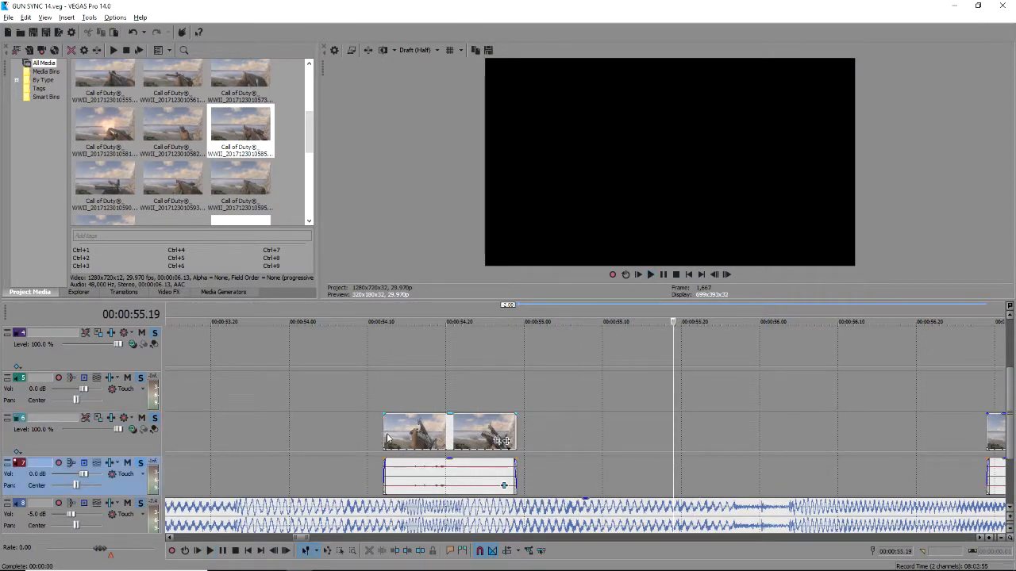
{"action": "left_click_drag", "start_coordinate": [382, 442], "coordinate": [406, 442]}
{"action": "left_click_drag", "start_coordinate": [492, 439], "coordinate": [757, 435]}
{"action": "key", "text": "space"}
{"action": "key", "text": "space"}
{"action": "scroll", "coordinate": [762, 450], "scroll_direction": "up", "scroll_amount": 1}
{"action": "key", "text": "space"}
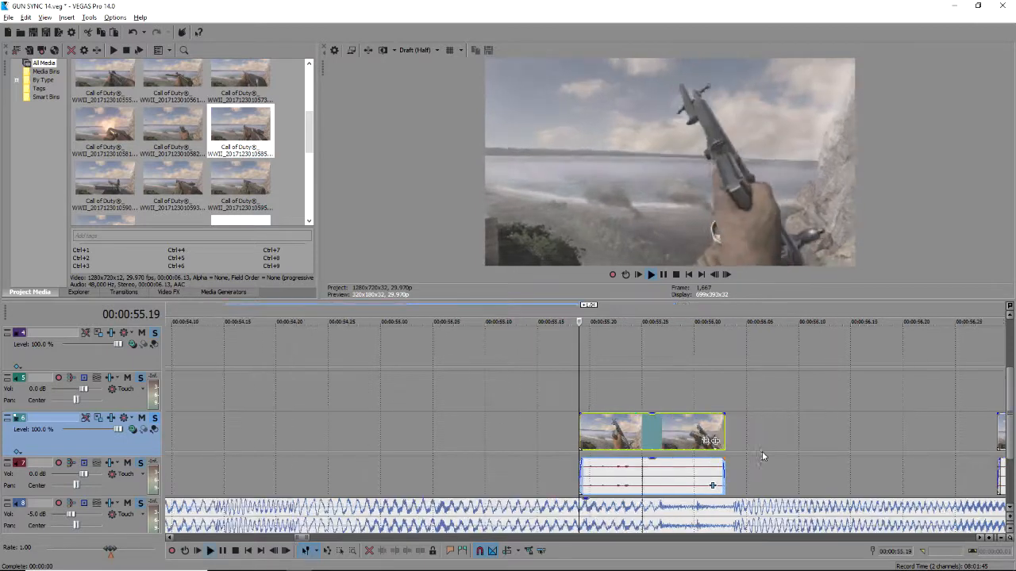
{"action": "key", "text": "space"}
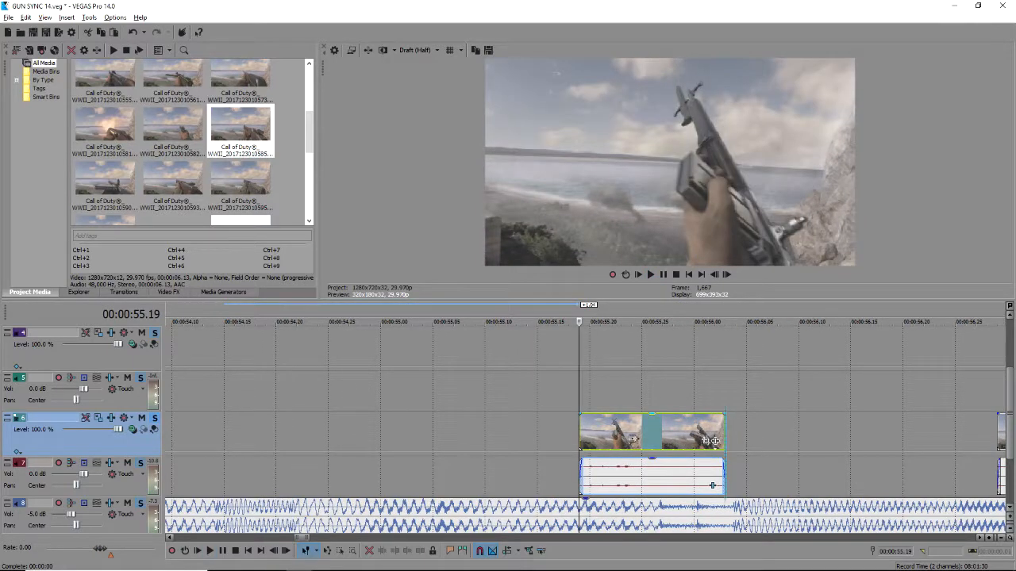
{"action": "left_click_drag", "start_coordinate": [724, 439], "coordinate": [632, 439]}
{"action": "key", "text": "space"}
{"action": "key", "text": "space"}
{"action": "key", "text": "space"}
{"action": "key", "text": "space"}
{"action": "key", "text": "space"}
{"action": "key", "text": "space"}
{"action": "key", "text": "space"}
{"action": "key", "text": "space"}
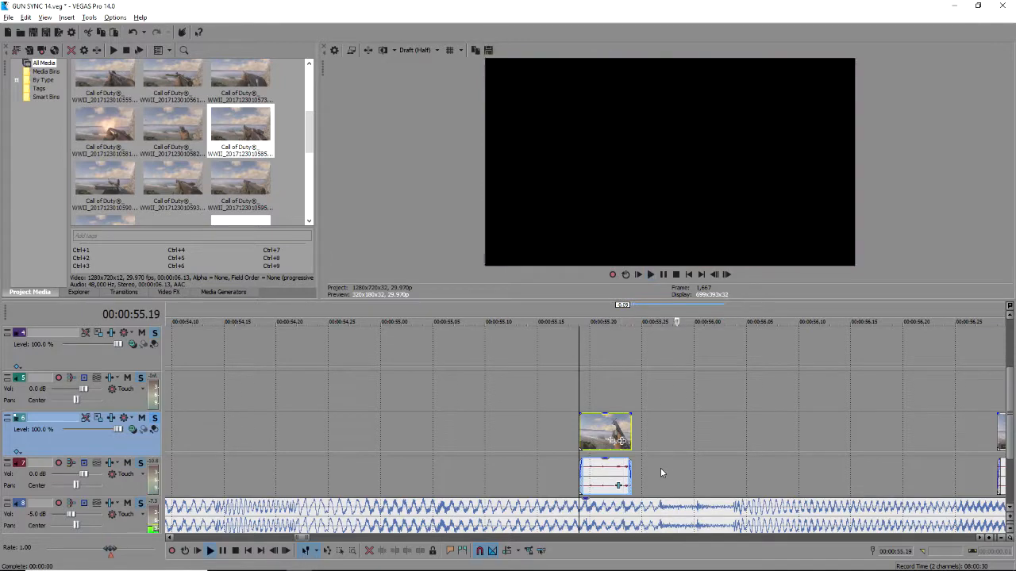
Check the gun sync against the music and trim the clip's end back to 55.23.
{"action": "left_click", "coordinate": [580, 521]}
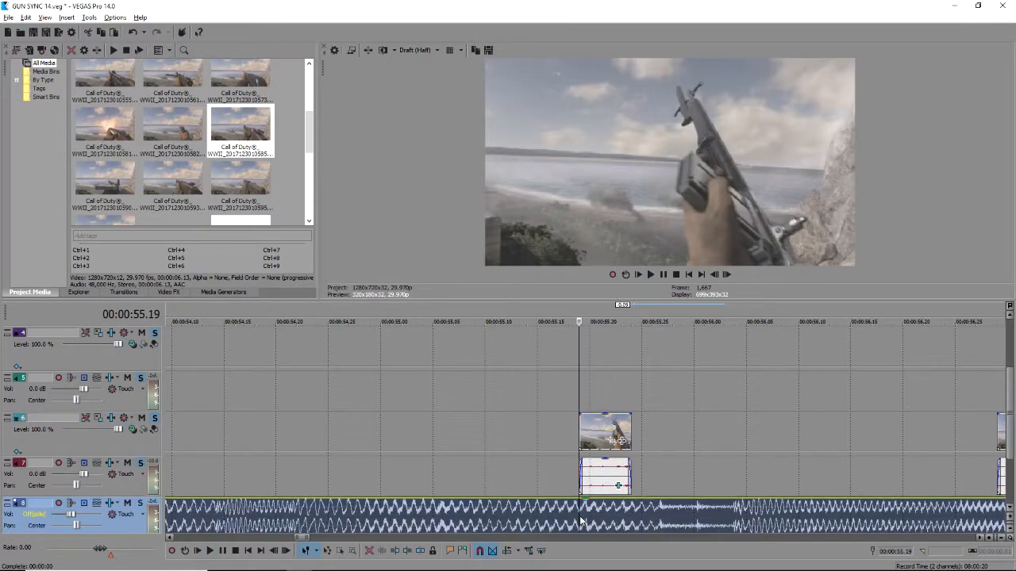
{"action": "key", "text": "space"}
{"action": "left_click", "coordinate": [580, 486]}
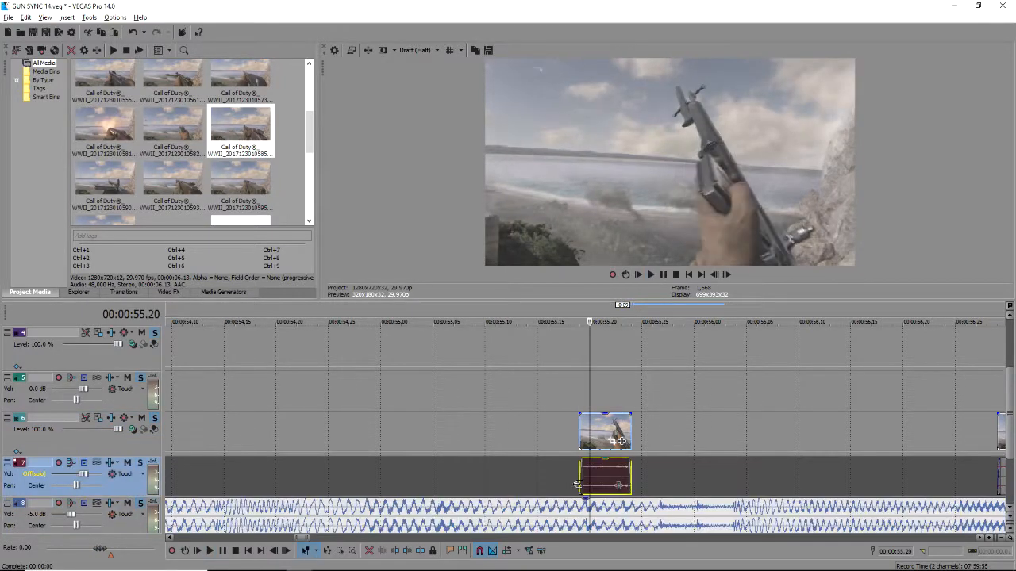
{"action": "key", "text": "space"}
{"action": "key", "text": "space"}
{"action": "key", "text": "space"}
{"action": "key", "text": "space"}
{"action": "key", "text": "space"}
{"action": "key", "text": "space"}
{"action": "key", "text": "space"}
{"action": "left_click", "coordinate": [621, 509]}
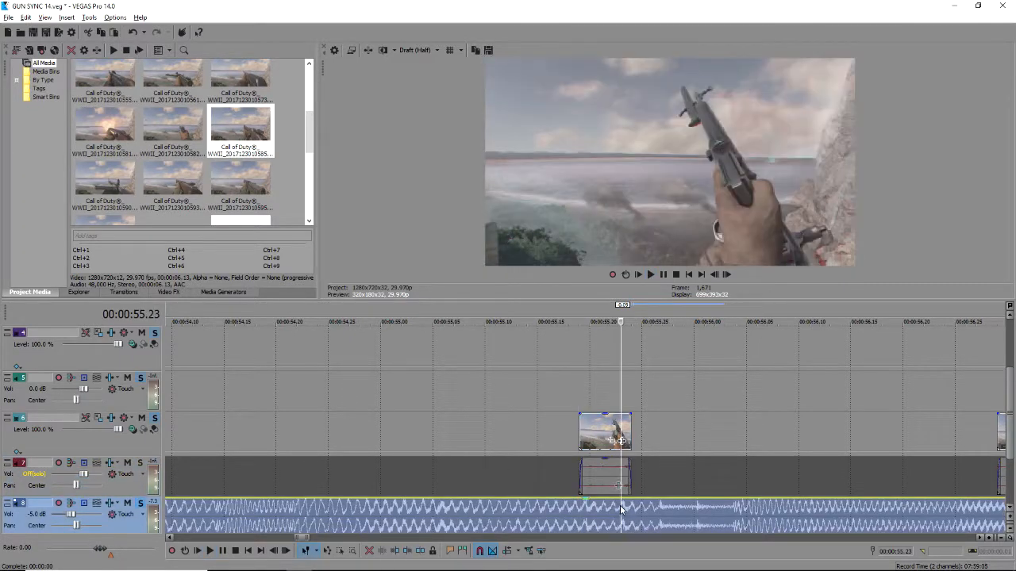
{"action": "left_click_drag", "start_coordinate": [629, 471], "coordinate": [621, 475]}
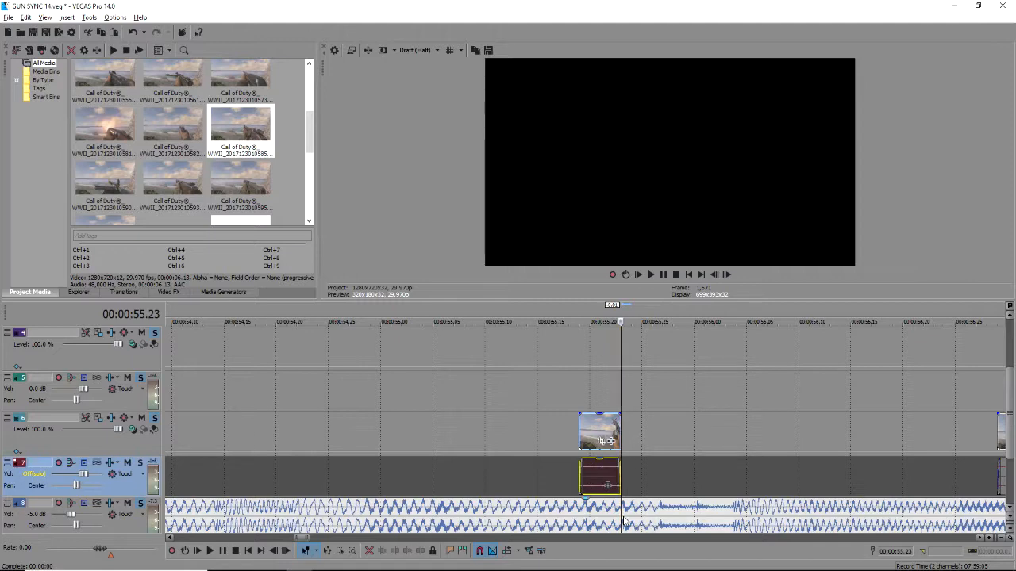
Cut at 55.21, move the next gun clip left beside the previous one, and review it.
{"action": "left_click", "coordinate": [599, 480]}
{"action": "key", "text": "x"}
{"action": "scroll", "coordinate": [807, 480], "scroll_direction": "down", "scroll_amount": 2}
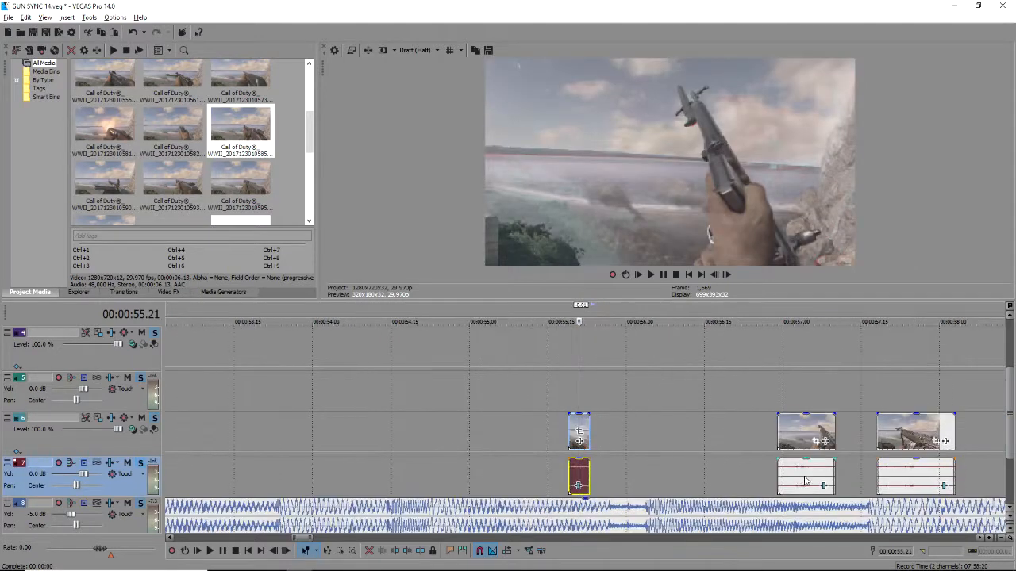
{"action": "left_click_drag", "start_coordinate": [801, 474], "coordinate": [600, 476]}
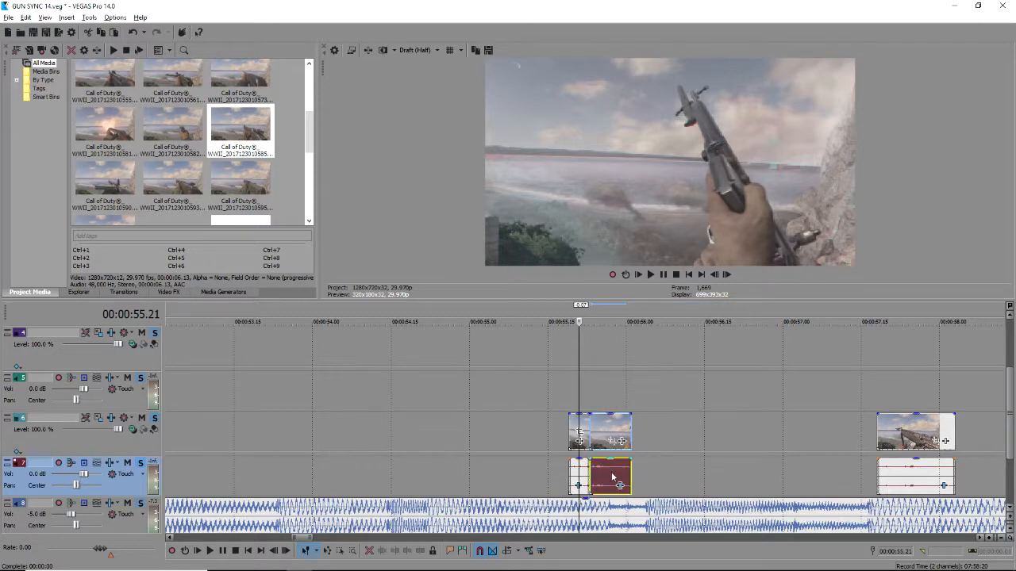
{"action": "left_click", "coordinate": [612, 477]}
{"action": "scroll", "coordinate": [635, 472], "scroll_direction": "up", "scroll_amount": 3}
{"action": "key", "text": "space"}
{"action": "key", "text": "space"}
{"action": "key", "text": "space"}
{"action": "key", "text": "space"}
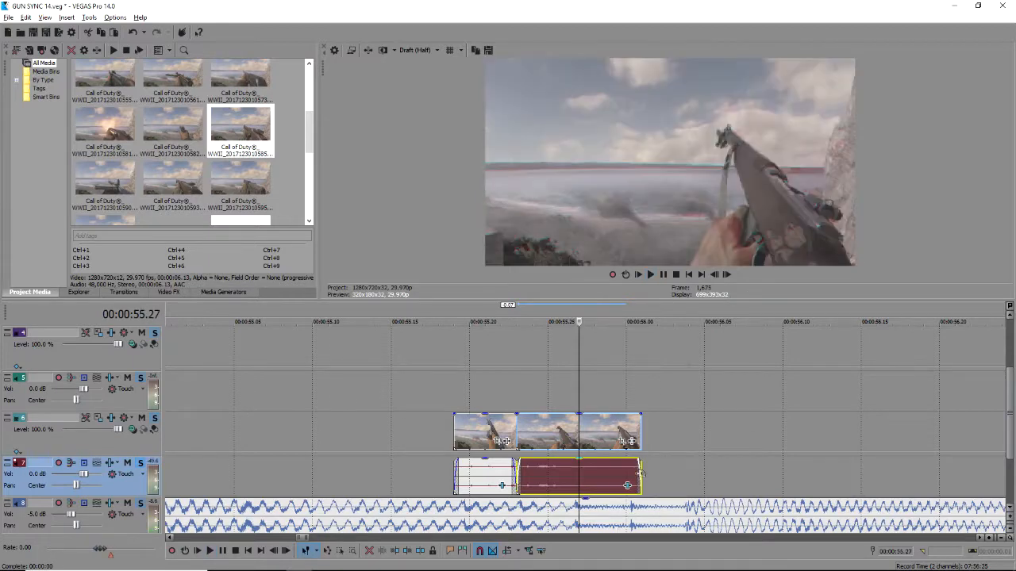
Trim the clip's end back to the edit point and slide the later gun clip left to it.
{"action": "left_click_drag", "start_coordinate": [640, 472], "coordinate": [579, 473]}
{"action": "scroll", "coordinate": [662, 476], "scroll_direction": "down", "scroll_amount": 3}
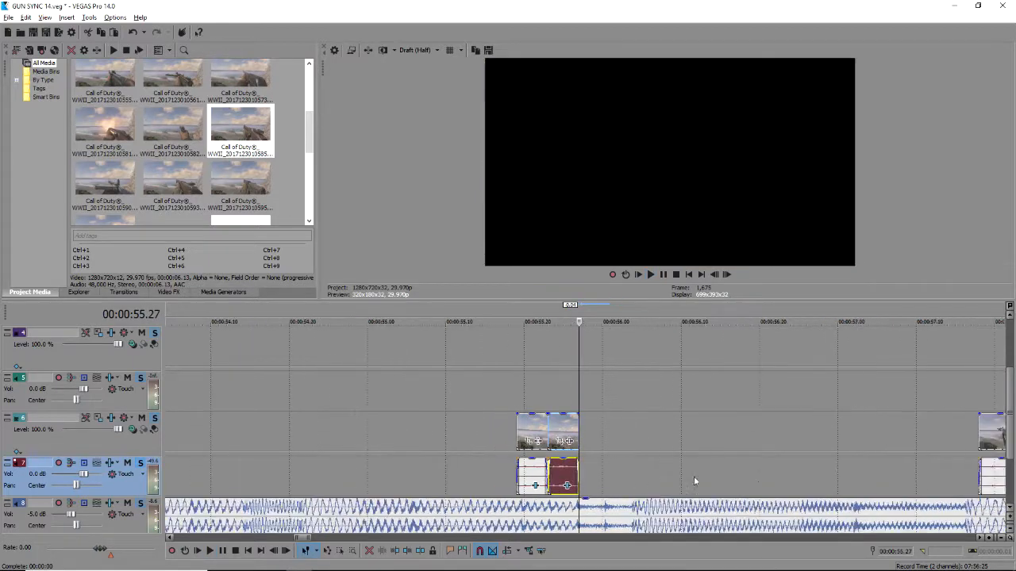
{"action": "left_click_drag", "start_coordinate": [895, 473], "coordinate": [609, 470]}
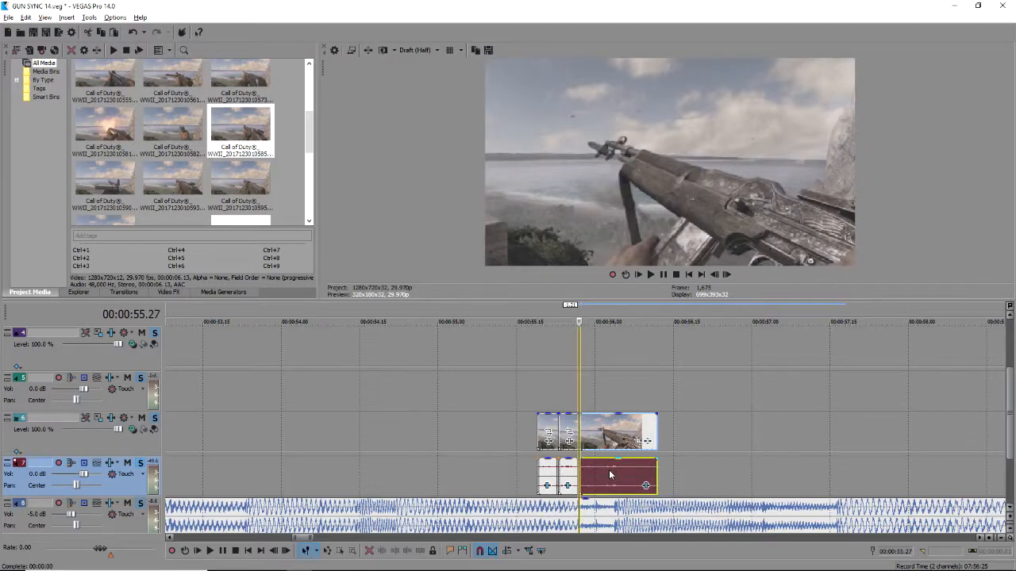
{"action": "scroll", "coordinate": [639, 472], "scroll_direction": "up", "scroll_amount": 3}
{"action": "scroll", "coordinate": [639, 471], "scroll_direction": "up", "scroll_amount": 3}
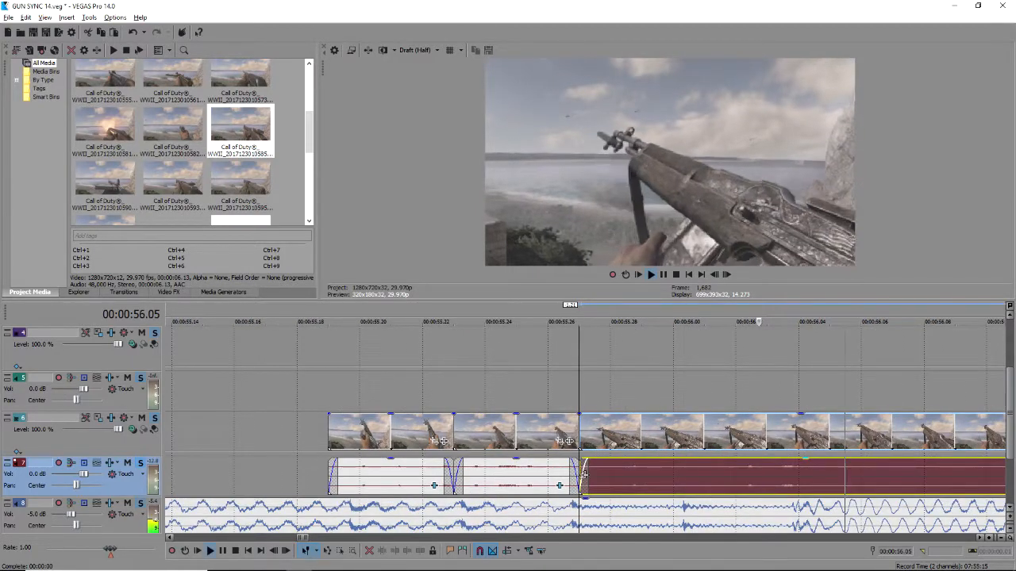
Trim the gun clip's start, move it back to the edit point, and shorten its end.
{"action": "left_click_drag", "start_coordinate": [583, 474], "coordinate": [642, 475]}
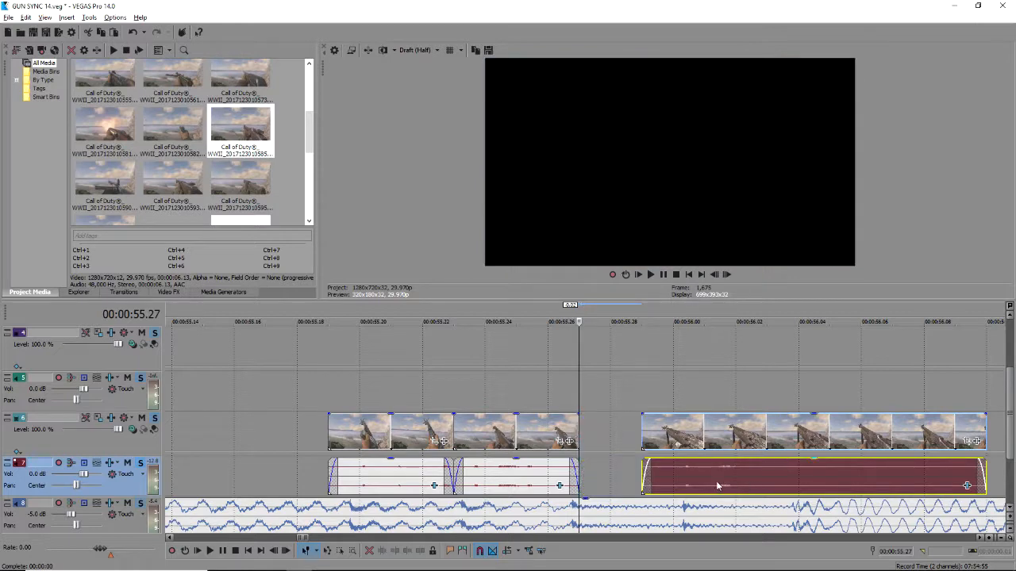
{"action": "left_click_drag", "start_coordinate": [717, 486], "coordinate": [685, 485]}
{"action": "left_click_drag", "start_coordinate": [581, 475], "coordinate": [604, 470]}
{"action": "left_click_drag", "start_coordinate": [669, 472], "coordinate": [626, 468]}
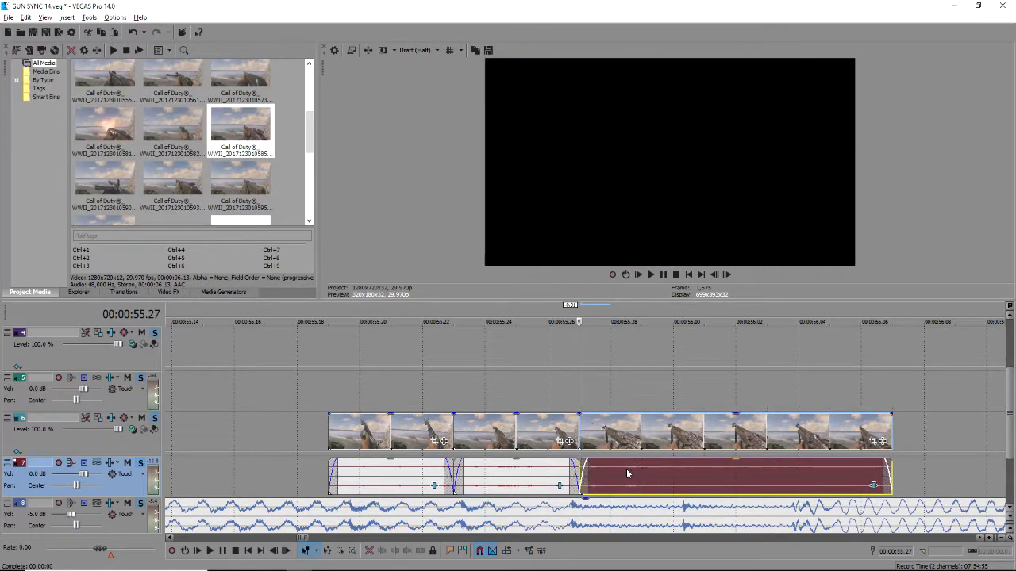
{"action": "left_click_drag", "start_coordinate": [891, 430], "coordinate": [791, 461]}
Loop-review the region 55.14–56.06 and set the edit point at 56.04.
{"action": "scroll", "coordinate": [784, 461], "scroll_direction": "down", "scroll_amount": 4}
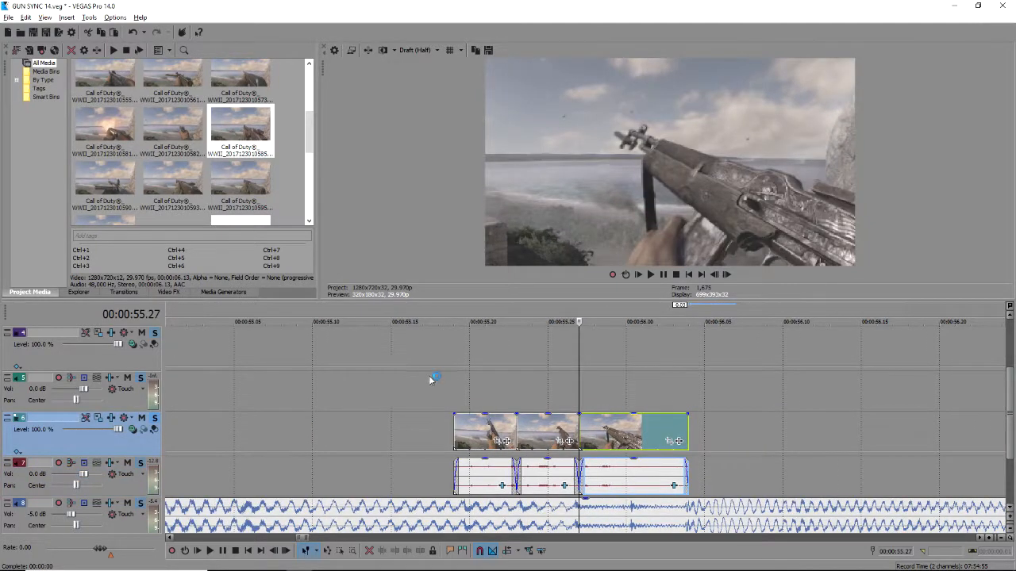
{"action": "left_click", "coordinate": [392, 385]}
{"action": "key", "text": "space"}
{"action": "left_click_drag", "start_coordinate": [375, 385], "coordinate": [720, 385]}
{"action": "key", "text": "space"}
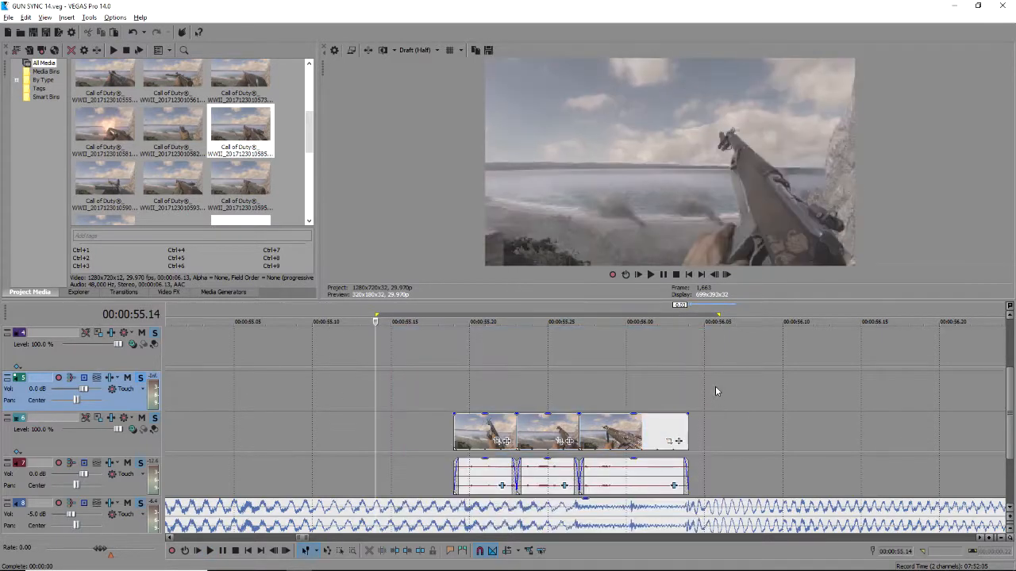
{"action": "key", "text": "space"}
{"action": "key", "text": "space"}
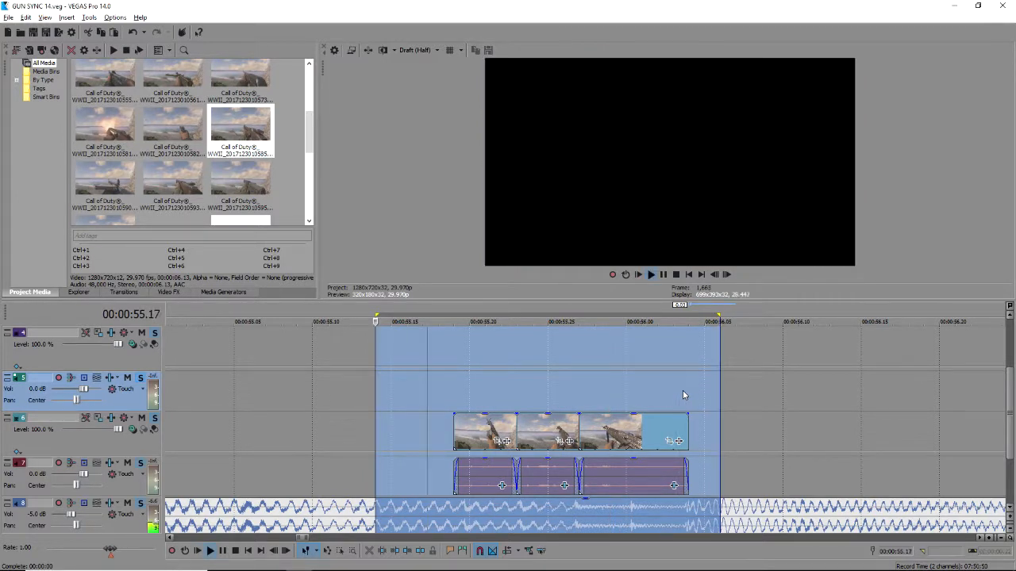
{"action": "key", "text": "space"}
{"action": "left_click", "coordinate": [686, 386]}
{"action": "key", "text": "space"}
{"action": "key", "text": "space"}
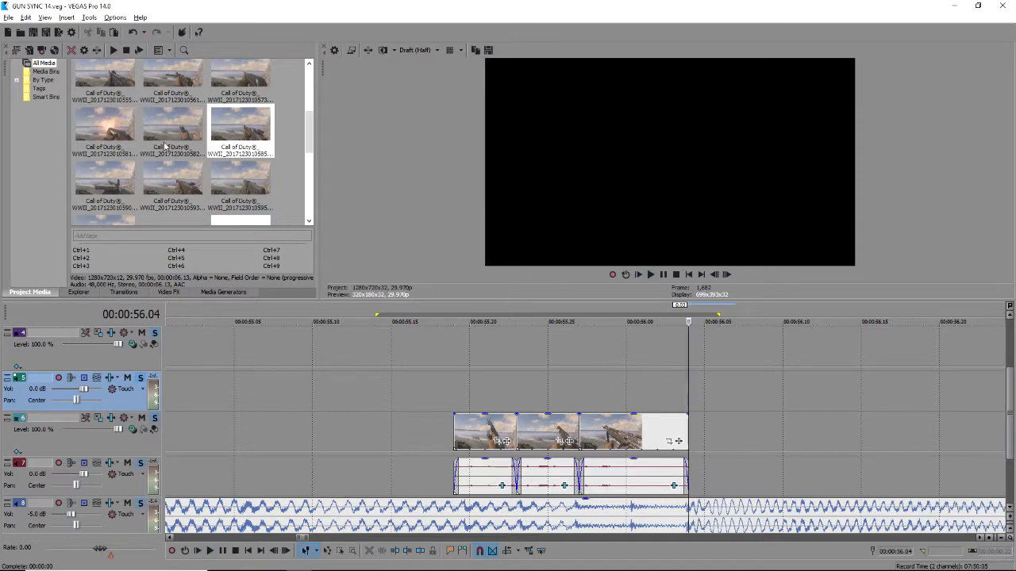
Add a new clip, trim its start, and position it to begin at 56.04.
{"action": "scroll", "coordinate": [167, 148], "scroll_direction": "up", "scroll_amount": 2}
{"action": "left_click_drag", "start_coordinate": [108, 101], "coordinate": [735, 439]}
{"action": "scroll", "coordinate": [681, 447], "scroll_direction": "down", "scroll_amount": 4}
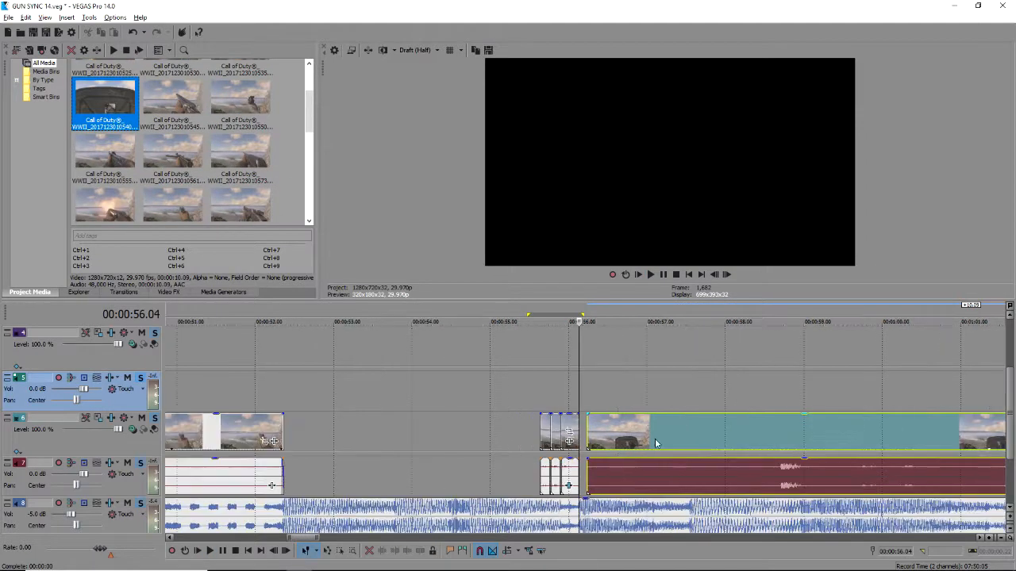
{"action": "left_click_drag", "start_coordinate": [596, 438], "coordinate": [781, 441]}
{"action": "left_click_drag", "start_coordinate": [802, 440], "coordinate": [612, 439]}
{"action": "scroll", "coordinate": [754, 469], "scroll_direction": "up", "scroll_amount": 2}
{"action": "key", "text": "space"}
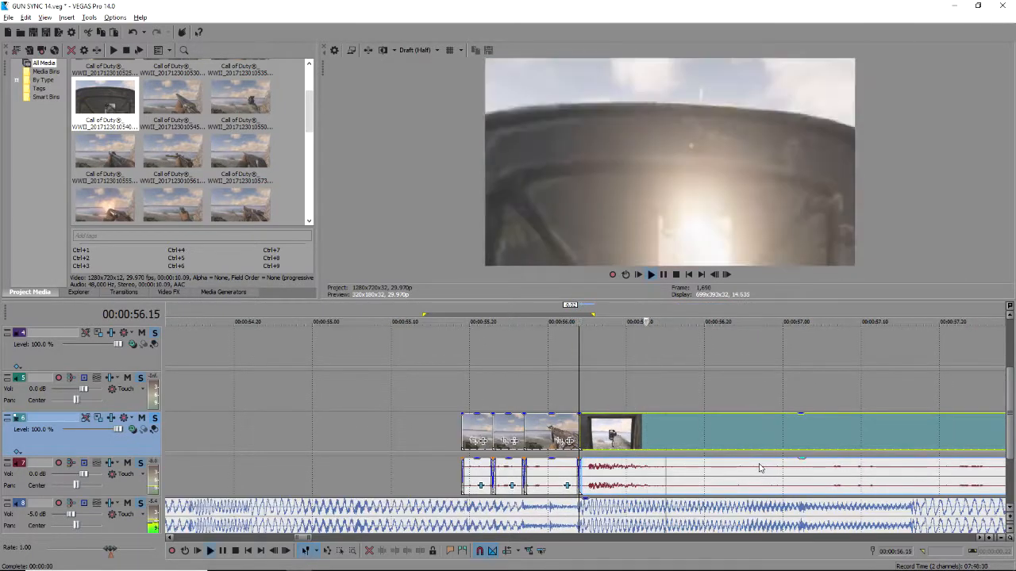
{"action": "scroll", "coordinate": [756, 468], "scroll_direction": "down", "scroll_amount": 1}
{"action": "key", "text": "space"}
{"action": "key", "text": "space"}
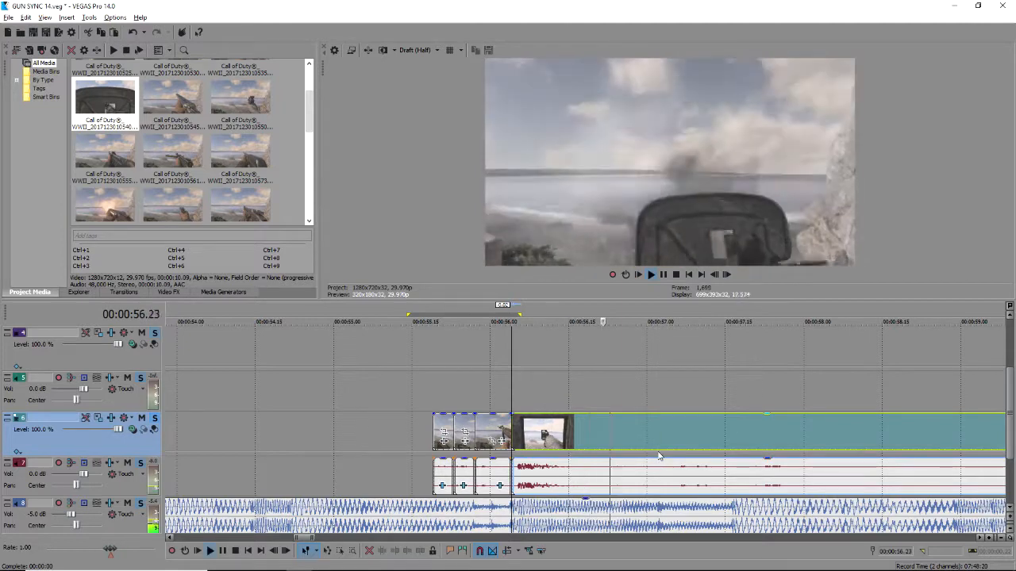
{"action": "key", "text": "space"}
Split the clip at 57.01, delete the excess, and drop the next gameplay clip after it.
{"action": "left_click", "coordinate": [653, 440]}
{"action": "key", "text": "s"}
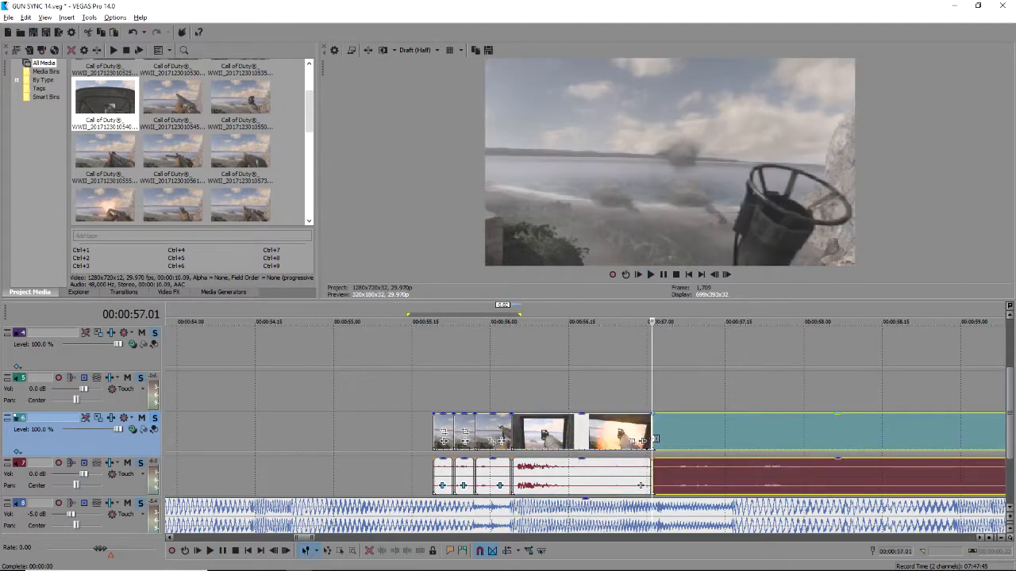
{"action": "key", "text": "Delete"}
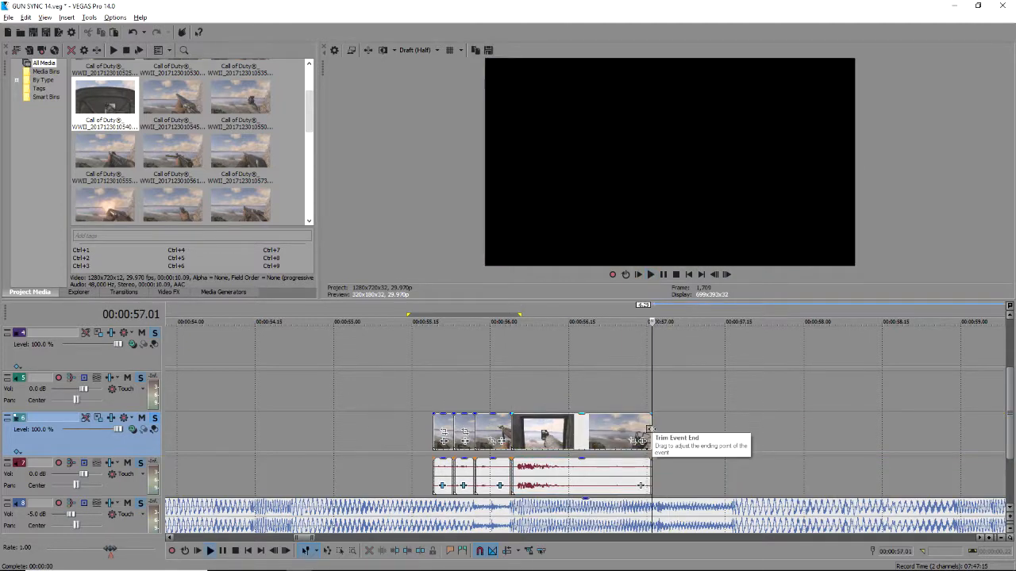
{"action": "scroll", "coordinate": [647, 432], "scroll_direction": "up", "scroll_amount": 3}
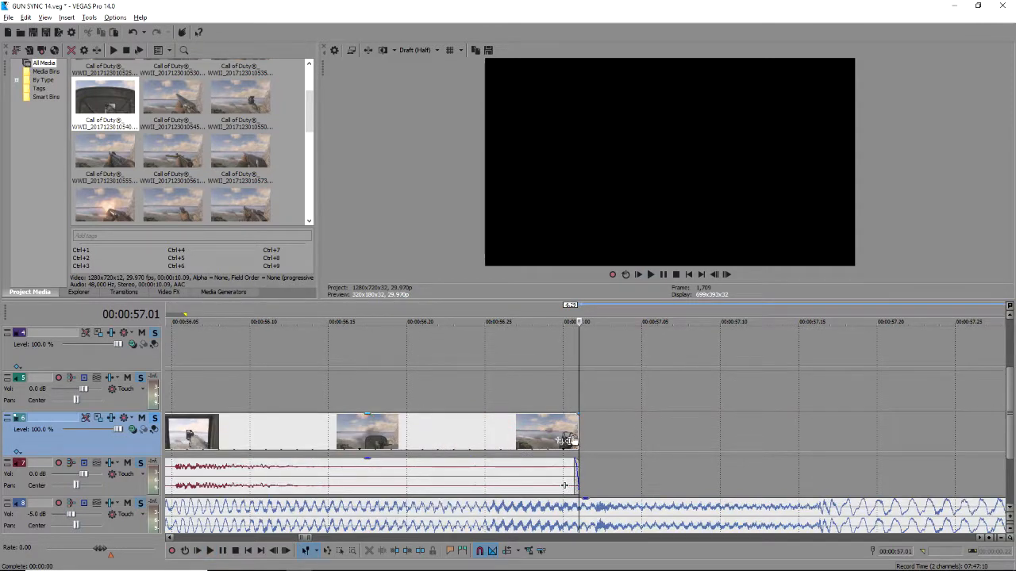
{"action": "left_click_drag", "start_coordinate": [577, 436], "coordinate": [591, 426]}
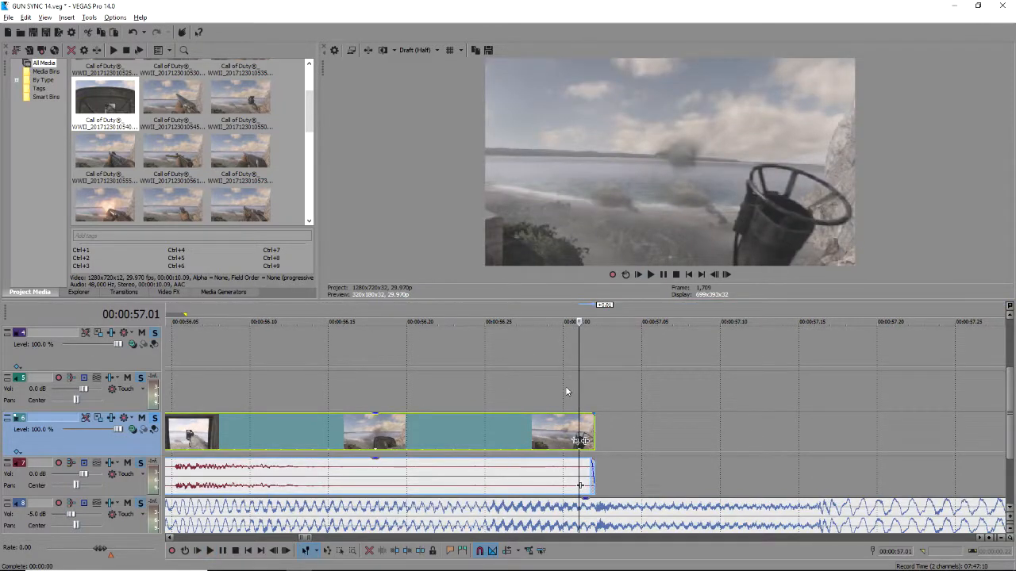
{"action": "left_click_drag", "start_coordinate": [220, 99], "coordinate": [588, 441]}
{"action": "scroll", "coordinate": [655, 438], "scroll_direction": "down", "scroll_amount": 3}
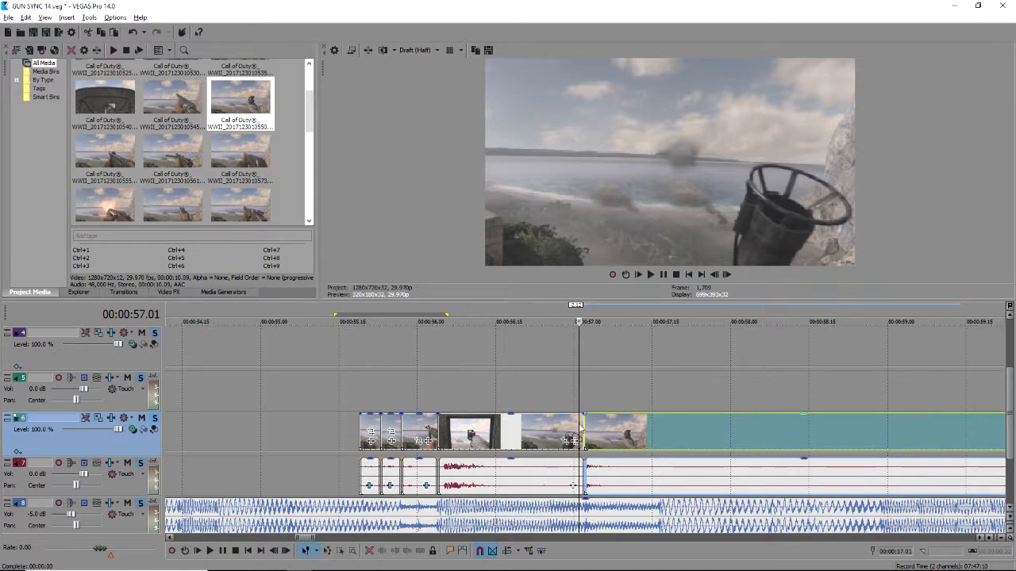
Delete the new clip's portion after 57.16 and review the music around 59.21.
{"action": "key", "text": "space"}
{"action": "left_click", "coordinate": [656, 437]}
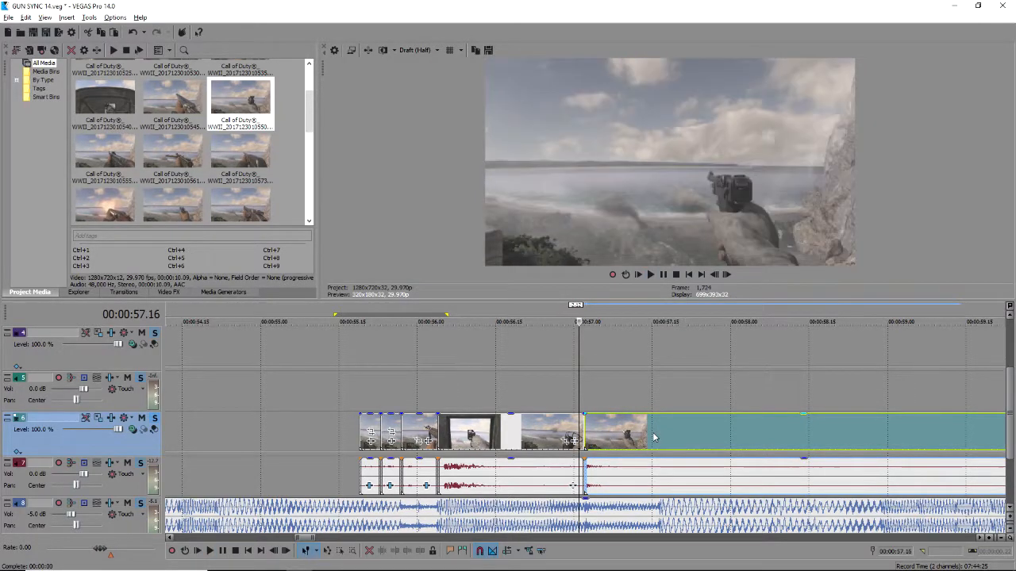
{"action": "key", "text": "Delete"}
{"action": "scroll", "coordinate": [711, 443], "scroll_direction": "down", "scroll_amount": 4}
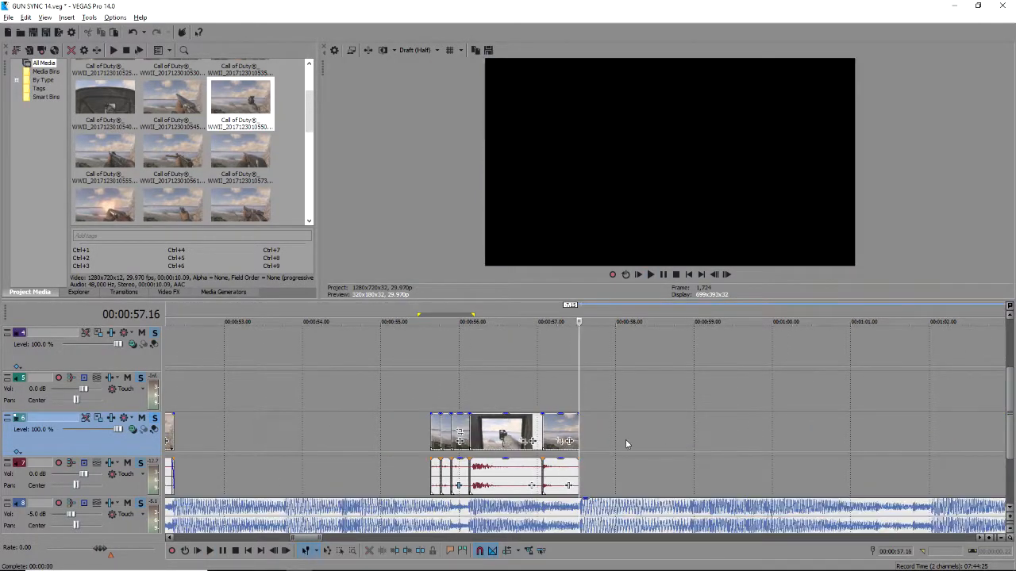
{"action": "left_click", "coordinate": [680, 447]}
{"action": "key", "text": "space"}
{"action": "scroll", "coordinate": [726, 463], "scroll_direction": "down", "scroll_amount": 1}
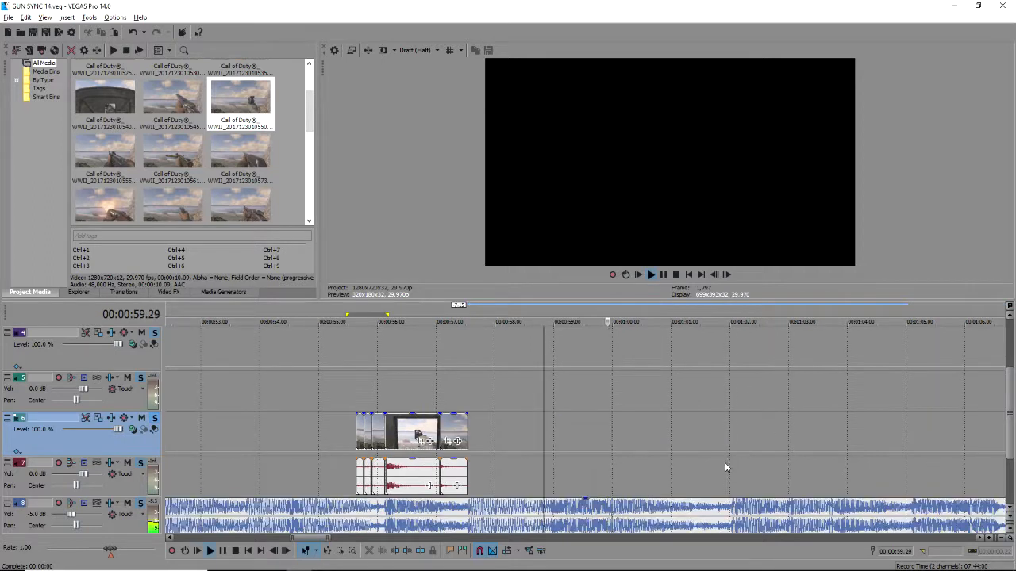
{"action": "scroll", "coordinate": [725, 462], "scroll_direction": "up", "scroll_amount": 1}
{"action": "key", "text": "space"}
{"action": "left_click_drag", "start_coordinate": [532, 465], "coordinate": [566, 463]}
{"action": "key", "text": "space"}
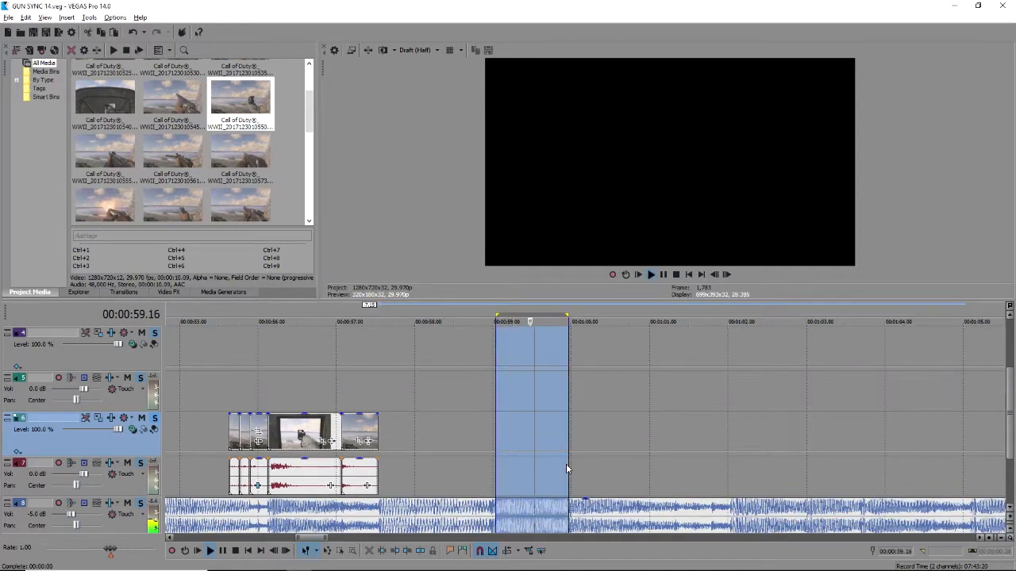
{"action": "left_click", "coordinate": [547, 470]}
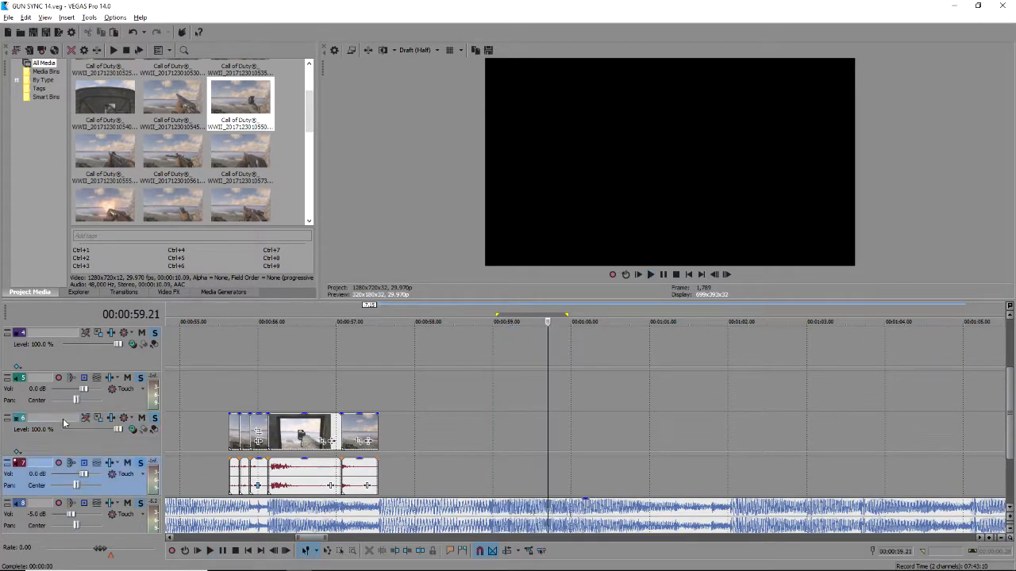
Shorten the third short gun clip's end and place a Call of Duty gameplay clip after it.
{"action": "left_click", "coordinate": [255, 420]}
{"action": "scroll", "coordinate": [372, 453], "scroll_direction": "up", "scroll_amount": 3}
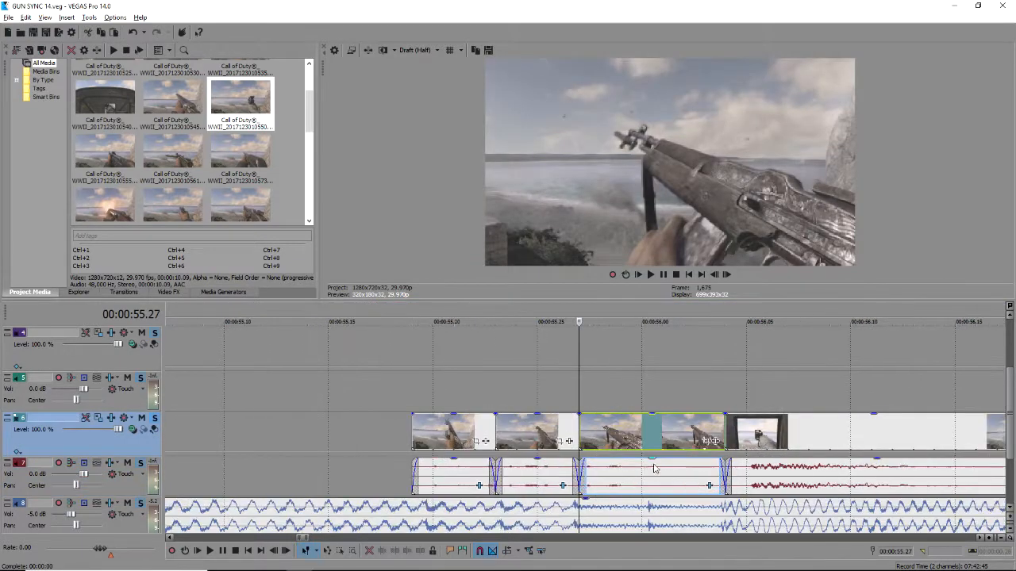
{"action": "left_click_drag", "start_coordinate": [712, 441], "coordinate": [628, 441]}
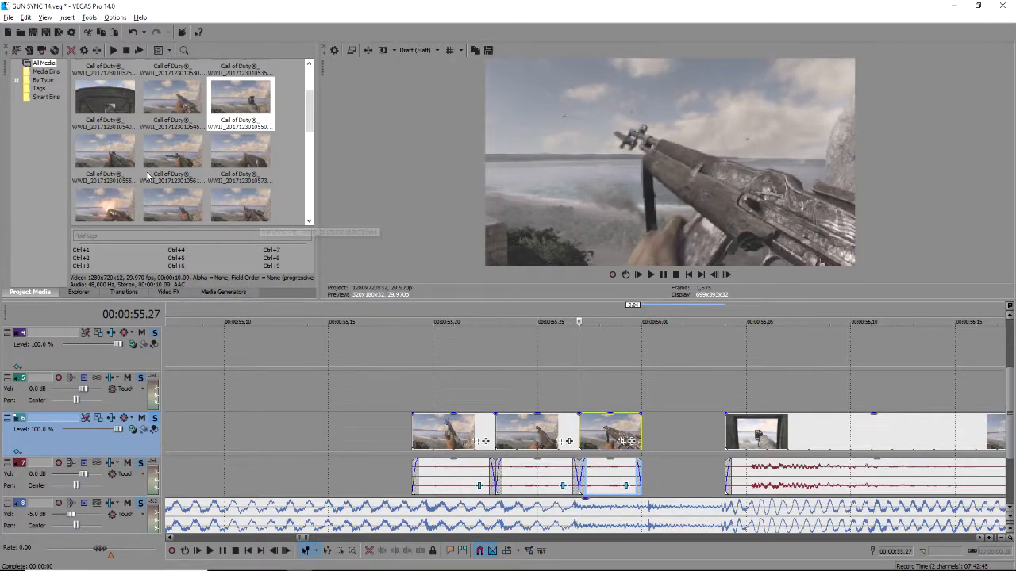
{"action": "scroll", "coordinate": [216, 185], "scroll_direction": "down", "scroll_amount": 3}
{"action": "left_click_drag", "start_coordinate": [225, 120], "coordinate": [745, 455]}
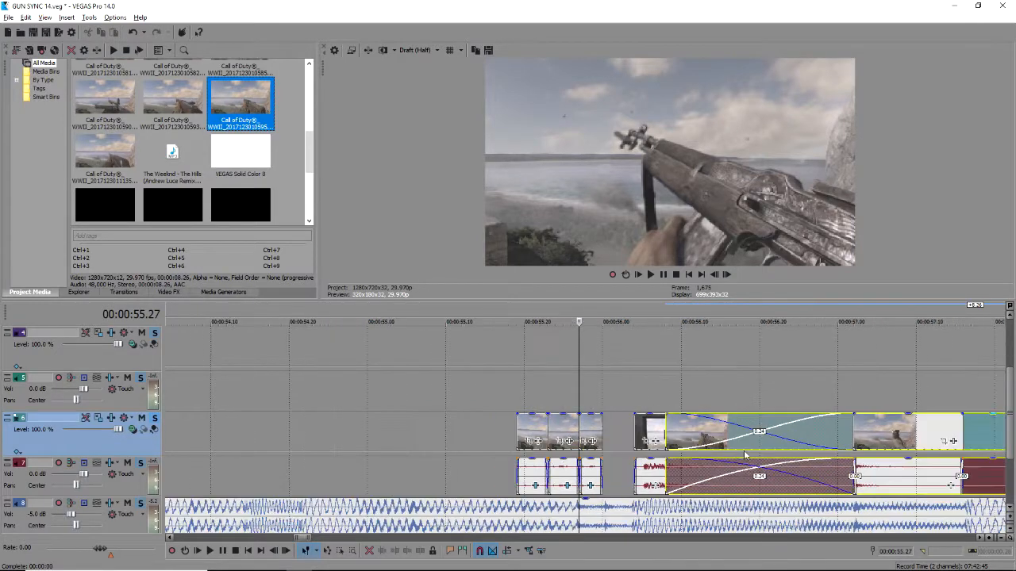
Split the added gameplay clip with S and delete all its pieces and audio.
{"action": "scroll", "coordinate": [744, 454], "scroll_direction": "down", "scroll_amount": 1}
{"action": "left_click_drag", "start_coordinate": [821, 457], "coordinate": [903, 449]}
{"action": "scroll", "coordinate": [800, 454], "scroll_direction": "down", "scroll_amount": 3}
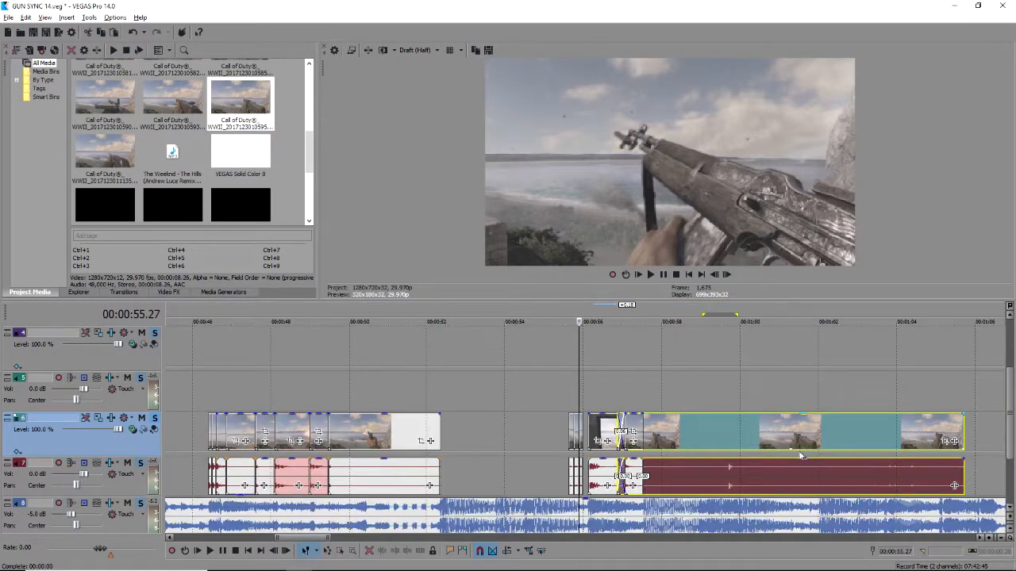
{"action": "left_click", "coordinate": [872, 448]}
{"action": "key", "text": "s"}
{"action": "left_click", "coordinate": [835, 436]}
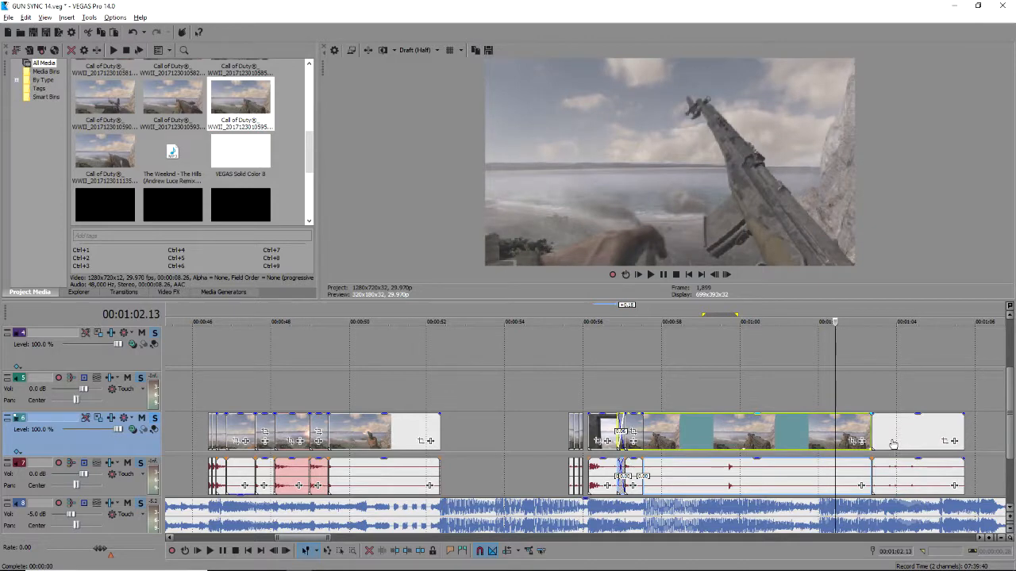
{"action": "key", "text": "Delete"}
{"action": "left_click_drag", "start_coordinate": [881, 432], "coordinate": [716, 442]}
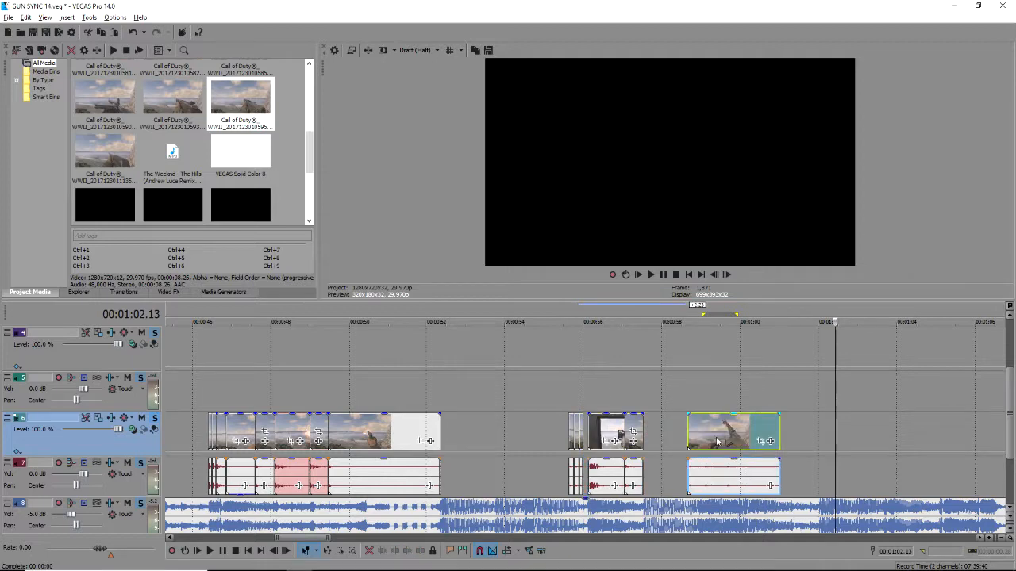
{"action": "key", "text": "Delete"}
Play back the gun-sync section starting from 0:55.17.
{"action": "left_click", "coordinate": [581, 409]}
{"action": "scroll", "coordinate": [583, 421], "scroll_direction": "up", "scroll_amount": 5}
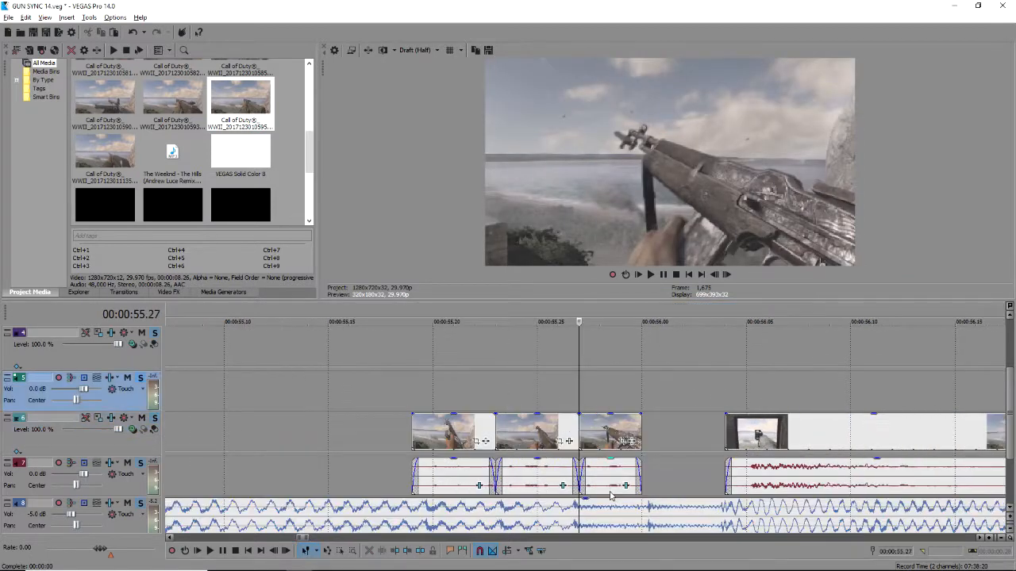
{"action": "left_click", "coordinate": [647, 518]}
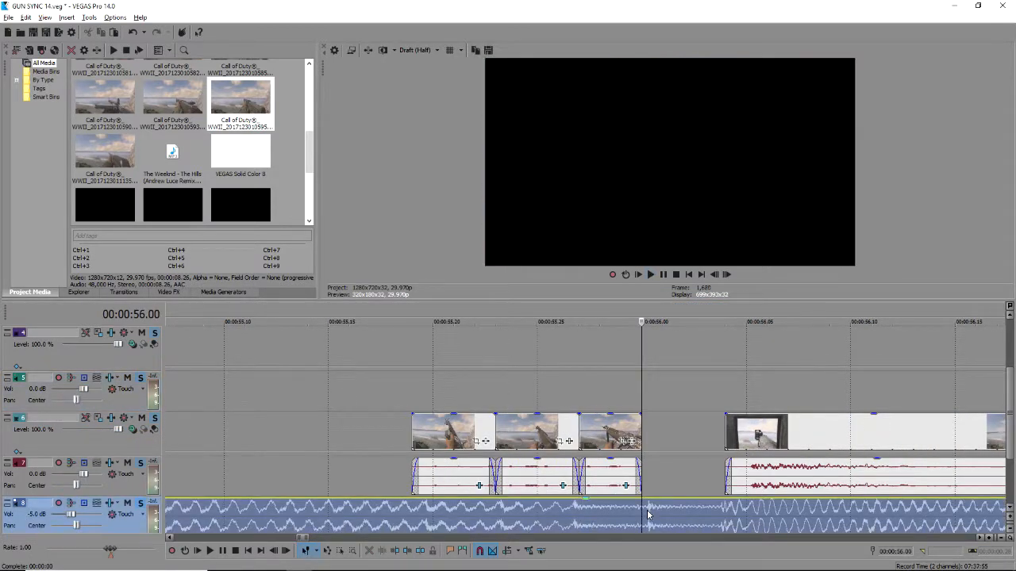
{"action": "scroll", "coordinate": [623, 432], "scroll_direction": "down", "scroll_amount": 3}
{"action": "left_click", "coordinate": [480, 389]}
{"action": "key", "text": "space"}
{"action": "scroll", "coordinate": [683, 460], "scroll_direction": "down", "scroll_amount": 5}
{"action": "key", "text": "space"}
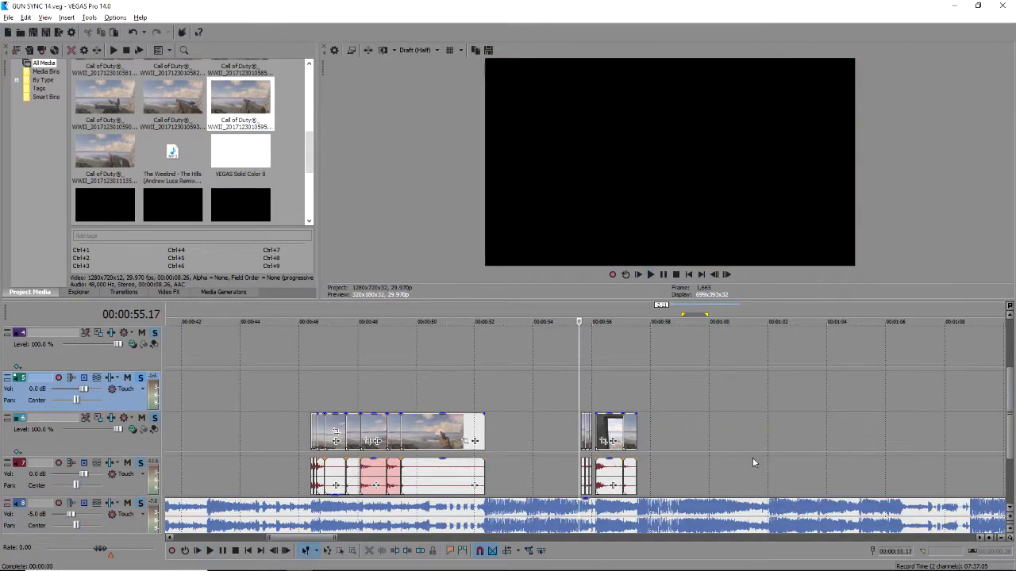
Play on past 1:02 and set the insert point at 1:06.15.
{"action": "left_click", "coordinate": [669, 443]}
{"action": "key", "text": "space"}
{"action": "scroll", "coordinate": [669, 443], "scroll_direction": "up", "scroll_amount": 2}
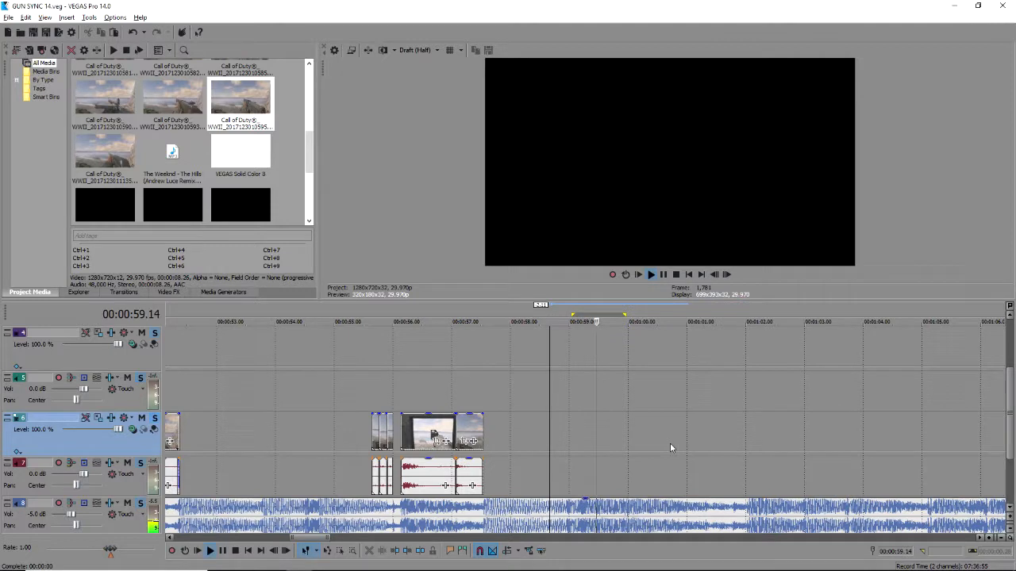
{"action": "left_click", "coordinate": [743, 463]}
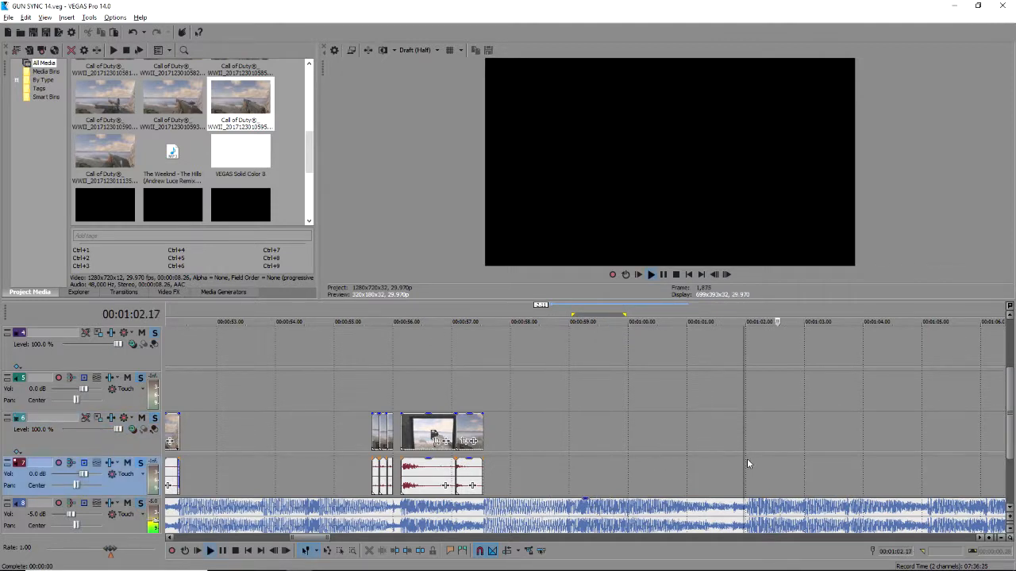
{"action": "scroll", "coordinate": [745, 452], "scroll_direction": "down", "scroll_amount": 1}
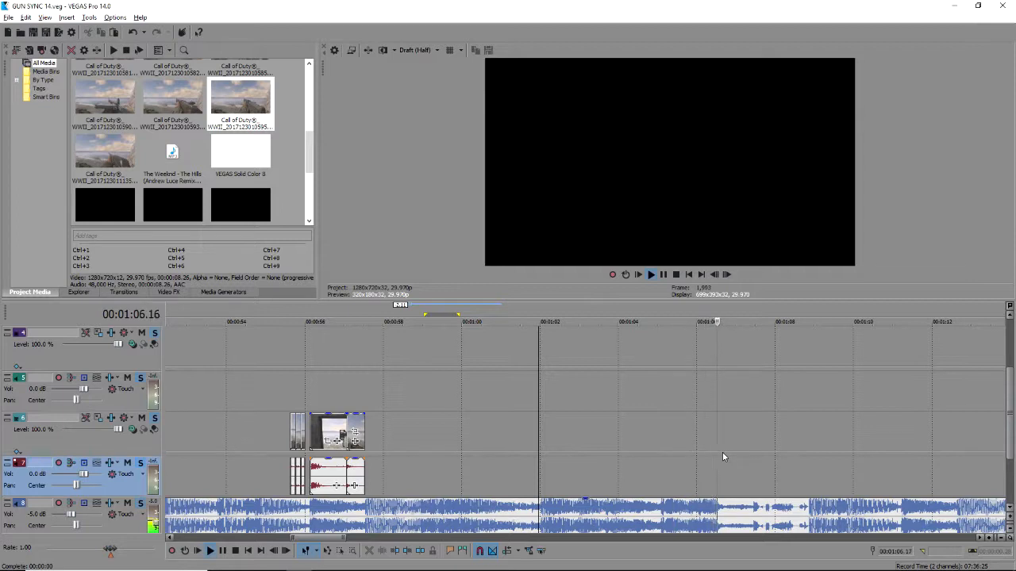
{"action": "key", "text": "space"}
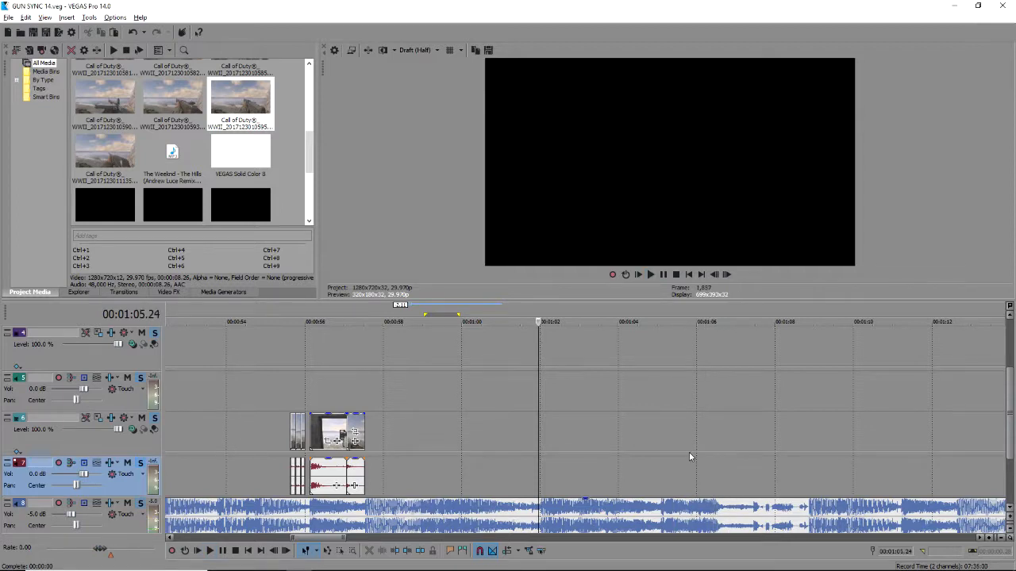
{"action": "left_click", "coordinate": [691, 453]}
{"action": "scroll", "coordinate": [684, 461], "scroll_direction": "up", "scroll_amount": 2}
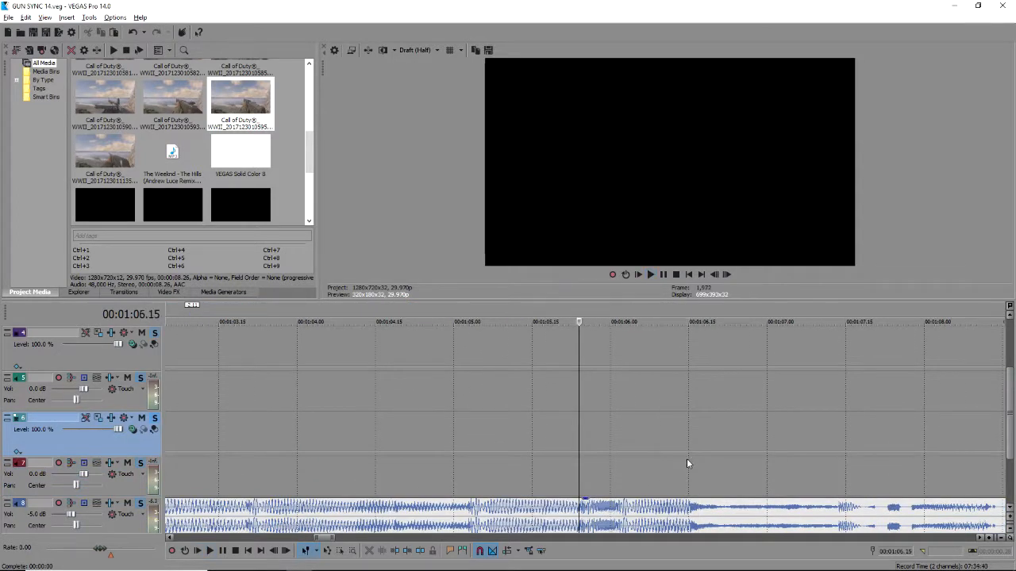
{"action": "left_click", "coordinate": [687, 459]}
{"action": "scroll", "coordinate": [198, 157], "scroll_direction": "up", "scroll_amount": 3}
Add a gameplay clip at 1:06.15 and review it around 1:08.18.
{"action": "left_click_drag", "start_coordinate": [247, 181], "coordinate": [598, 431]}
{"action": "key", "text": "space"}
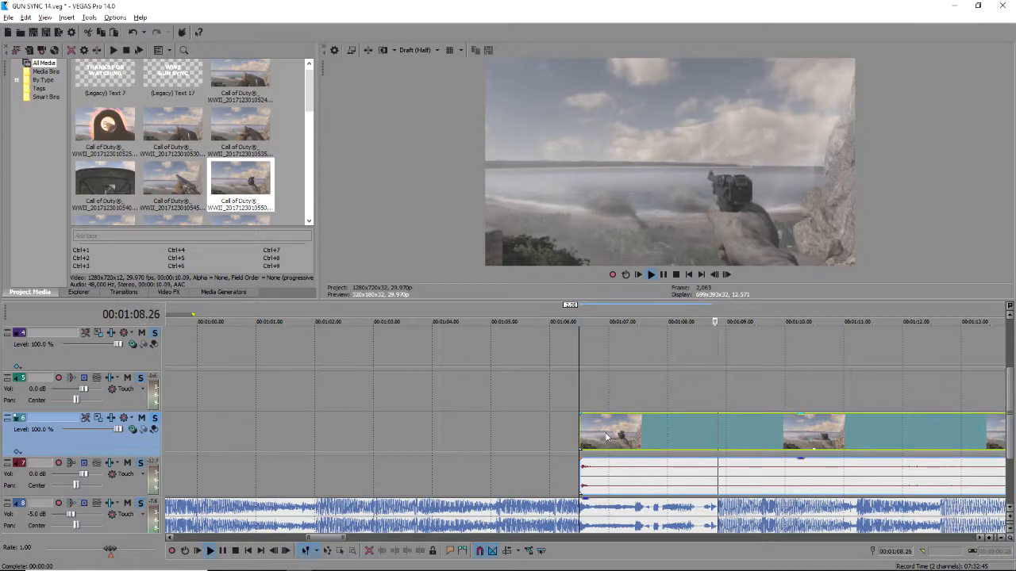
{"action": "key", "text": "space"}
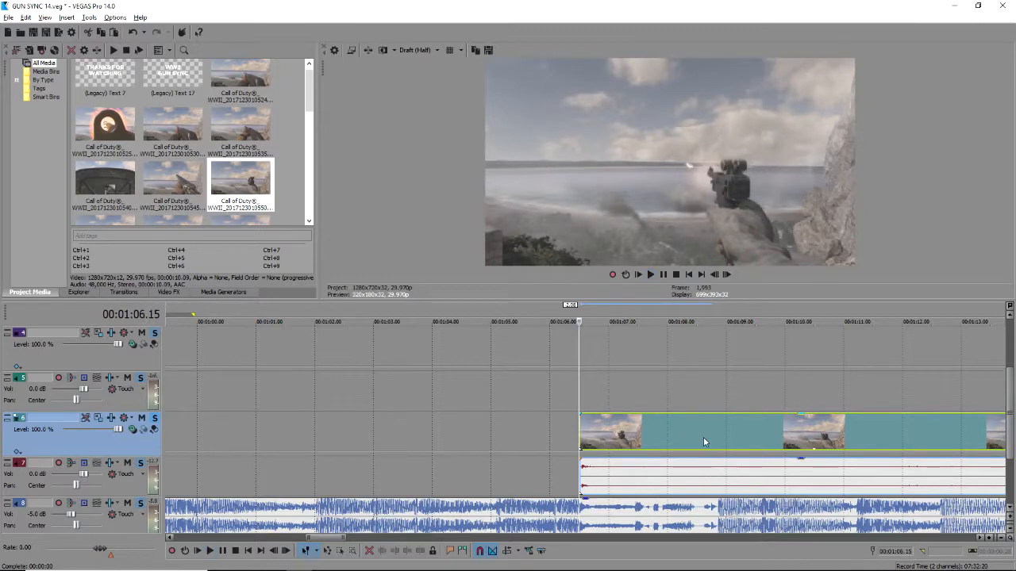
{"action": "left_click", "coordinate": [703, 442]}
{"action": "key", "text": "space"}
{"action": "scroll", "coordinate": [699, 442], "scroll_direction": "up", "scroll_amount": 1}
{"action": "key", "text": "space"}
{"action": "key", "text": "space"}
{"action": "scroll", "coordinate": [595, 446], "scroll_direction": "up", "scroll_amount": 1}
{"action": "scroll", "coordinate": [595, 444], "scroll_direction": "up", "scroll_amount": 1}
{"action": "key", "text": "space"}
{"action": "key", "text": "space"}
{"action": "key", "text": "space"}
{"action": "key", "text": "space"}
{"action": "key", "text": "space"}
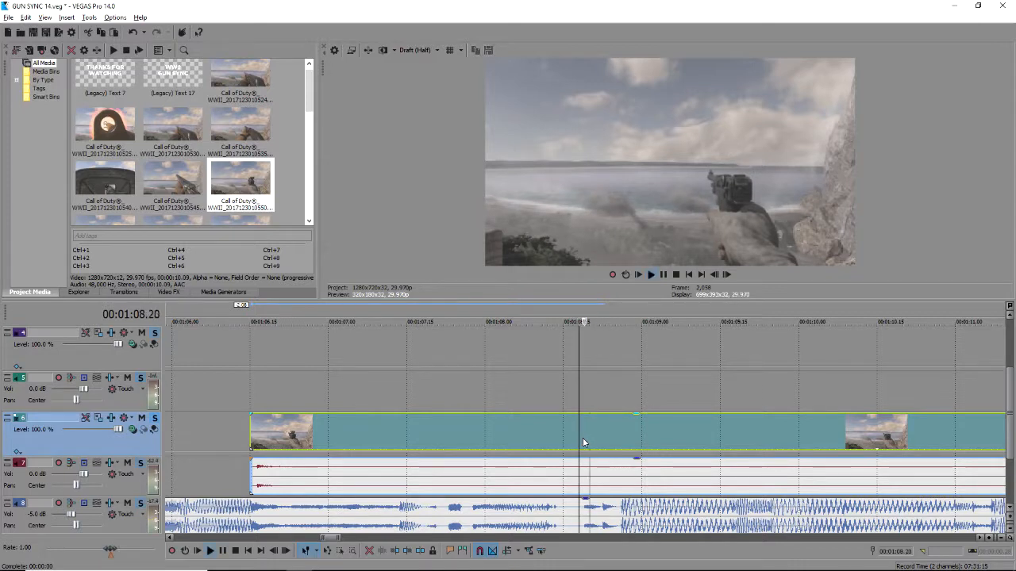
{"action": "key", "text": "space"}
Split the clip and its audio at 1:08.26 and delete the rest.
{"action": "left_click", "coordinate": [583, 439]}
{"action": "left_click", "coordinate": [624, 443]}
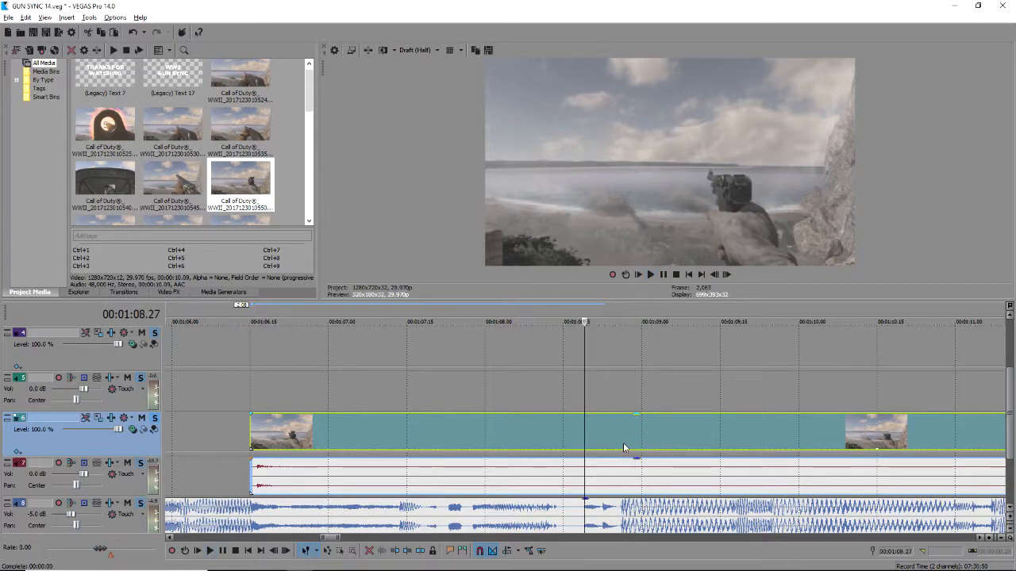
{"action": "left_click", "coordinate": [621, 442]}
{"action": "key", "text": "s"}
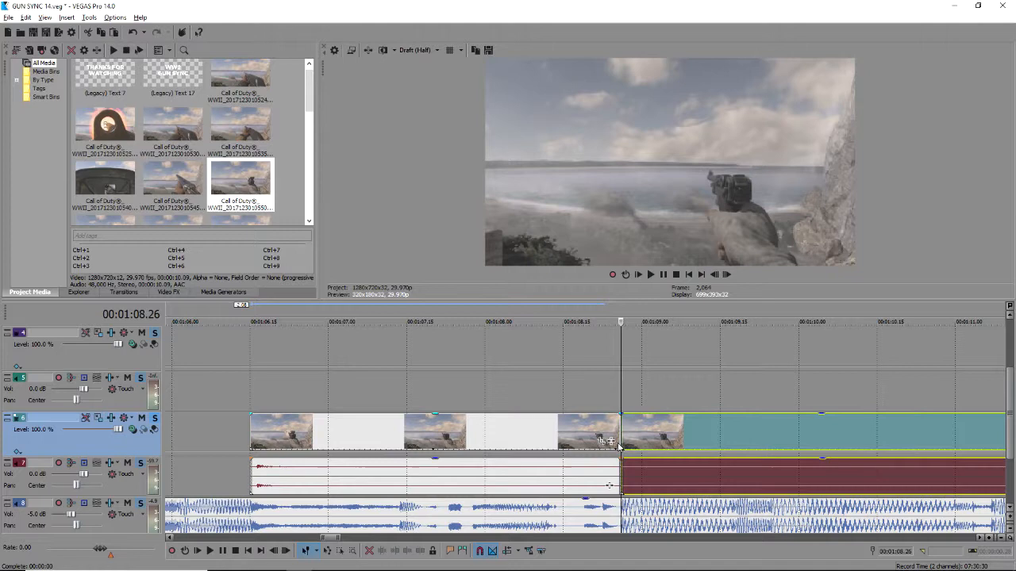
{"action": "key", "text": "Delete"}
Shorten the clip further so it ends at 1:07.14.
{"action": "left_click", "coordinate": [260, 379]}
{"action": "key", "text": "space"}
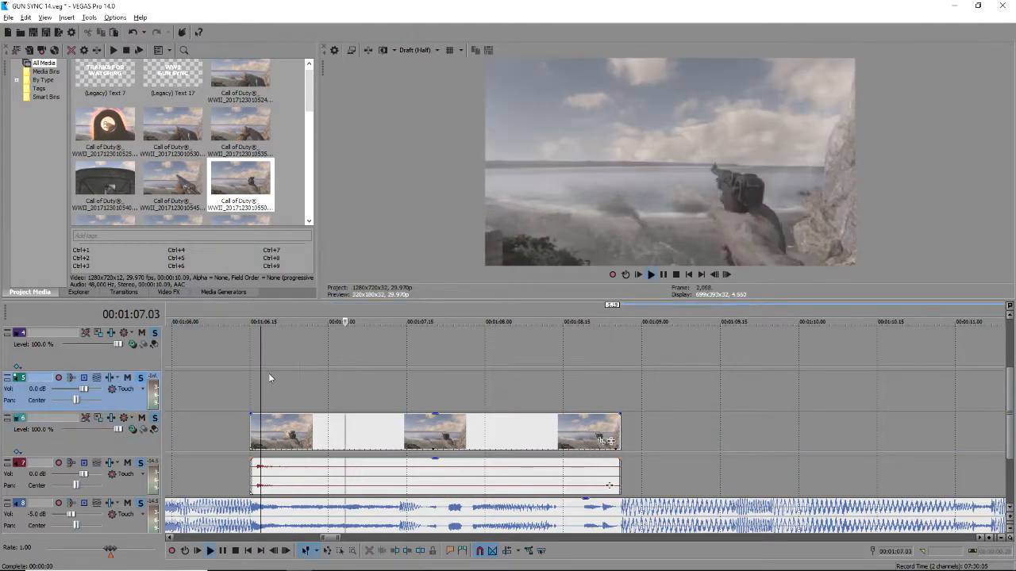
{"action": "key", "text": "space"}
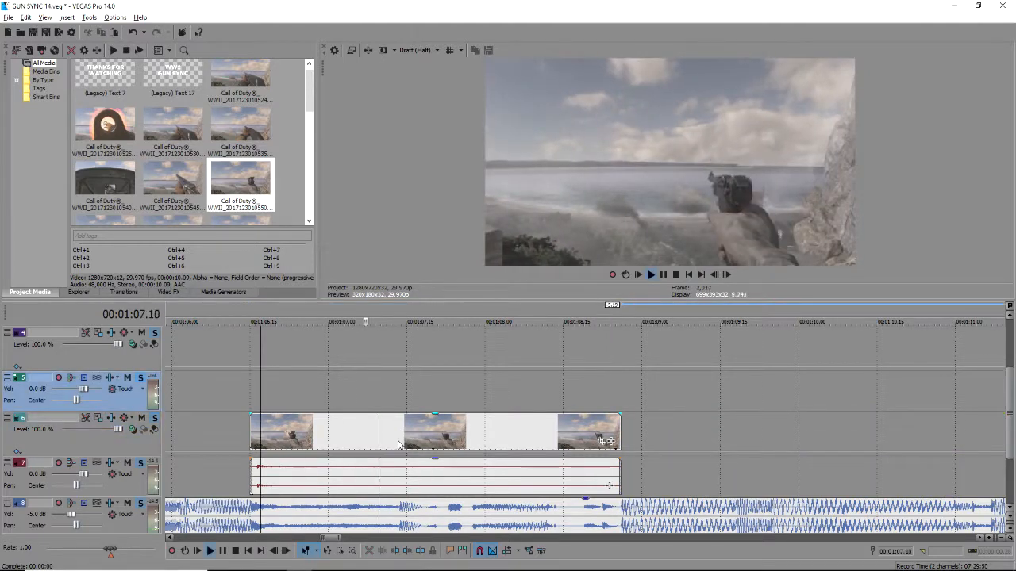
{"action": "left_click", "coordinate": [400, 442]}
{"action": "key", "text": "s"}
{"action": "key", "text": "Delete"}
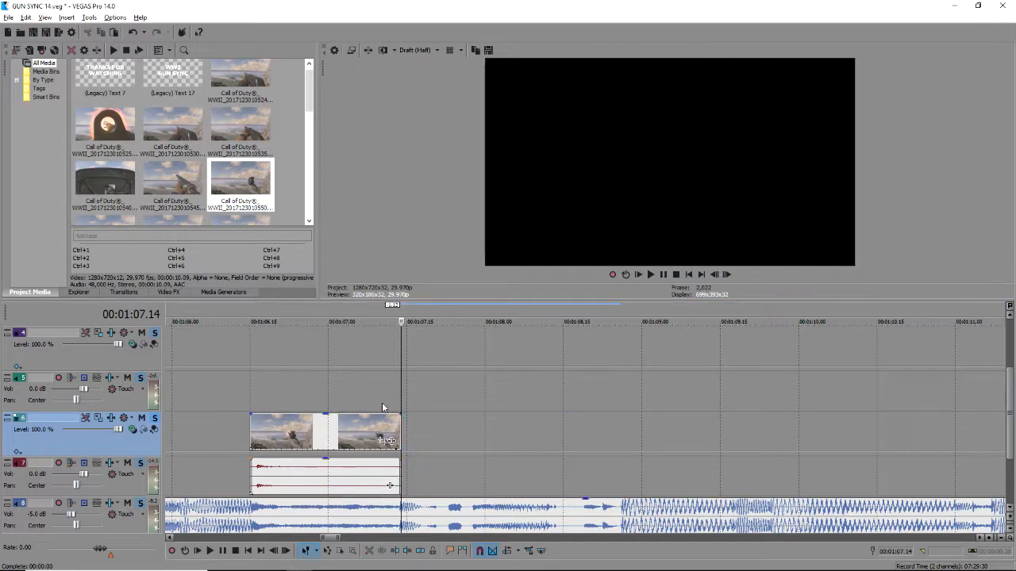
Place another gameplay clip after the cut and extend its start back to about 1:08.02.
{"action": "left_click_drag", "start_coordinate": [181, 137], "coordinate": [972, 475]}
{"action": "scroll", "coordinate": [800, 453], "scroll_direction": "down", "scroll_amount": 3}
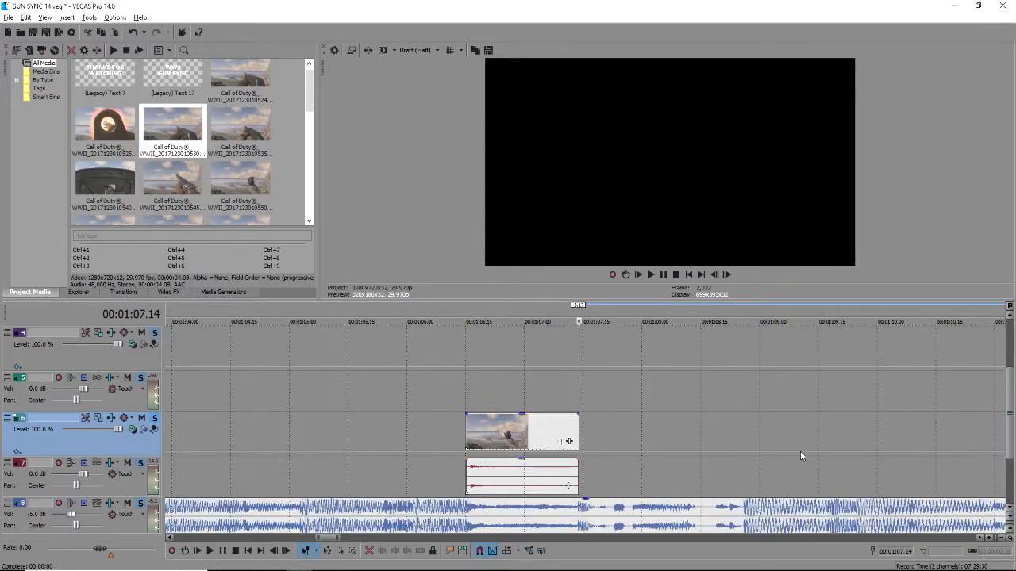
{"action": "left_click_drag", "start_coordinate": [772, 434], "coordinate": [615, 434]}
{"action": "left_click", "coordinate": [615, 434]}
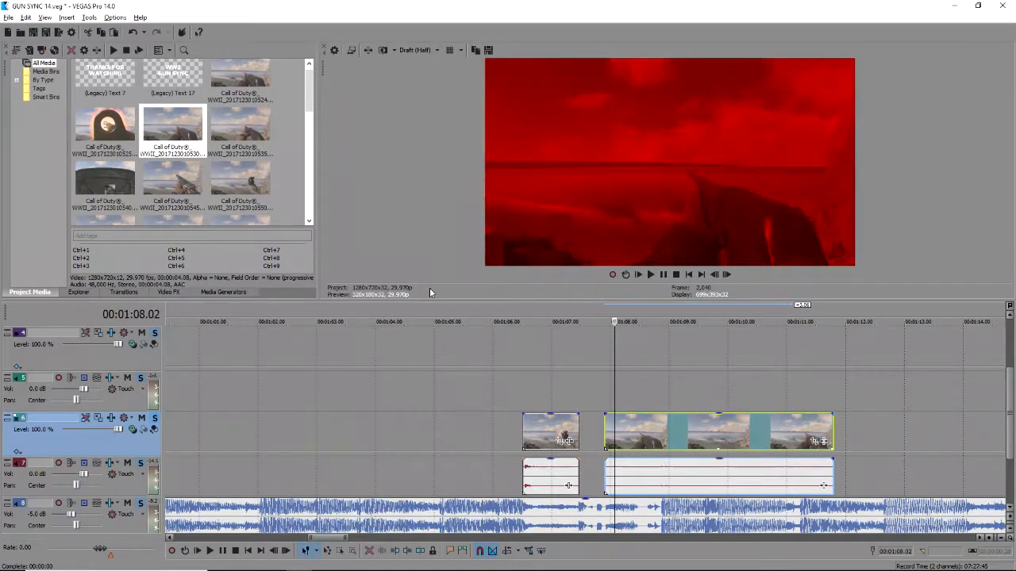
Replace the second clip with a different gameplay clip, trimmed and slid to follow the first.
{"action": "key", "text": "Delete"}
{"action": "left_click_drag", "start_coordinate": [211, 80], "coordinate": [626, 445]}
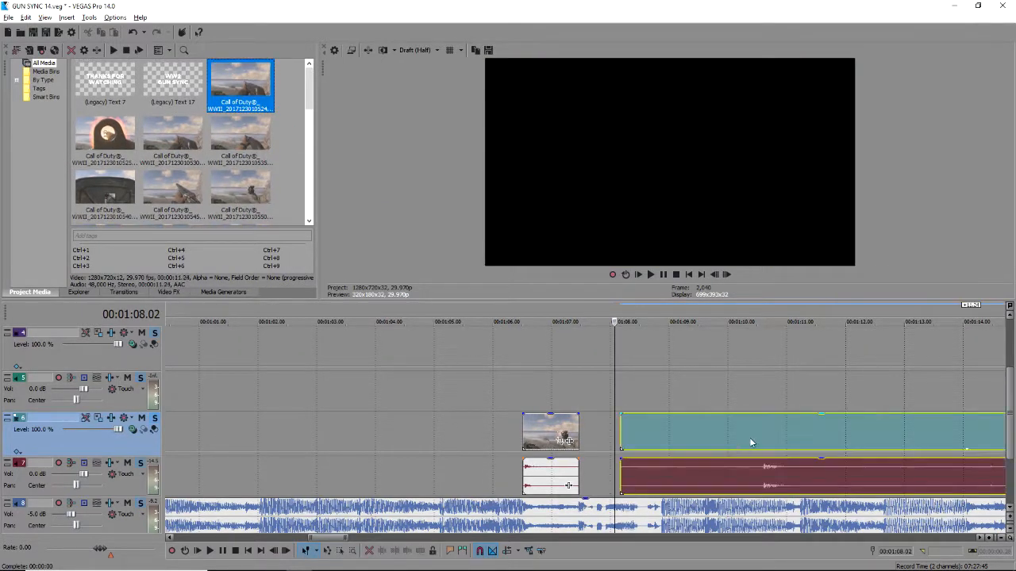
{"action": "left_click", "coordinate": [753, 436]}
{"action": "left_click", "coordinate": [759, 432]}
{"action": "key", "text": "s"}
{"action": "left_click", "coordinate": [736, 431]}
{"action": "key", "text": "Delete"}
{"action": "left_click_drag", "start_coordinate": [793, 445], "coordinate": [626, 442]}
Preview the join from 1:08.00, then split the new clip and delete its tail.
{"action": "left_click", "coordinate": [610, 437]}
{"action": "scroll", "coordinate": [680, 465], "scroll_direction": "up", "scroll_amount": 1}
{"action": "key", "text": "space"}
{"action": "key", "text": "space"}
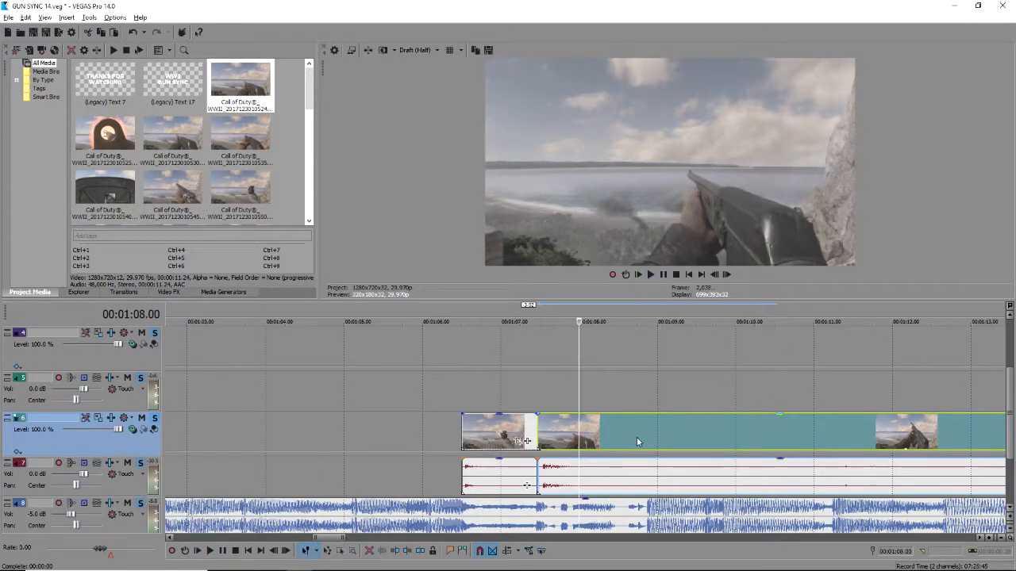
{"action": "left_click", "coordinate": [643, 434]}
{"action": "scroll", "coordinate": [627, 437], "scroll_direction": "up", "scroll_amount": 1}
{"action": "left_click", "coordinate": [546, 435]}
{"action": "key", "text": "s"}
{"action": "key", "text": "Delete"}
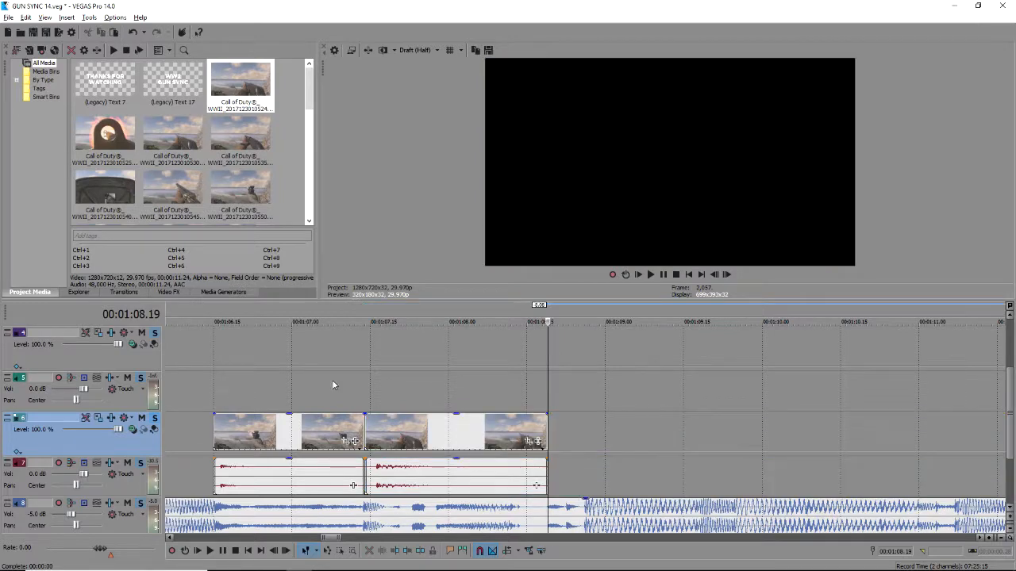
Play back the join between the two clips from 1:07.11.
{"action": "left_click", "coordinate": [333, 386]}
{"action": "key", "text": "space"}
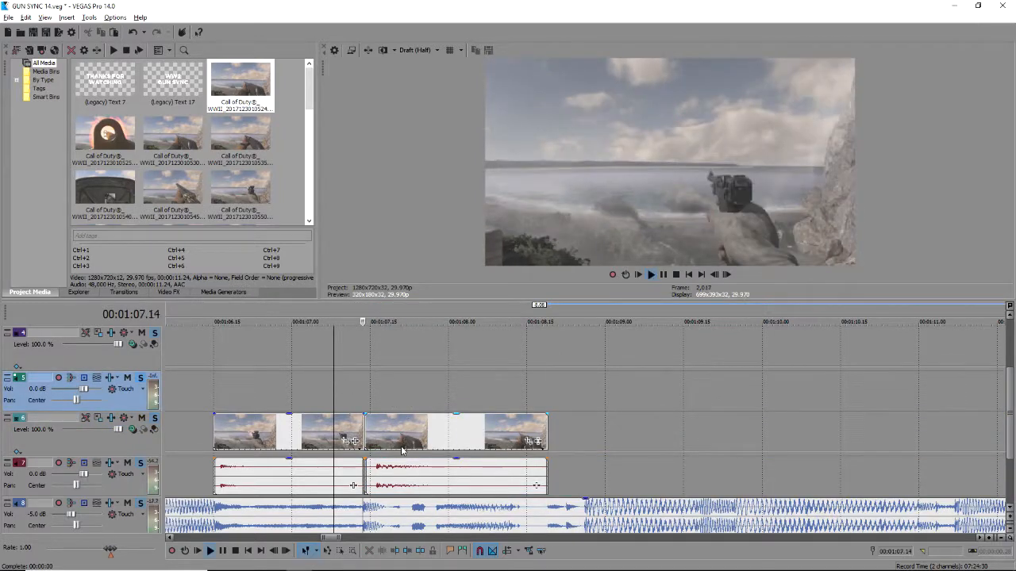
{"action": "scroll", "coordinate": [468, 401], "scroll_direction": "up", "scroll_amount": 4}
{"action": "key", "text": "space"}
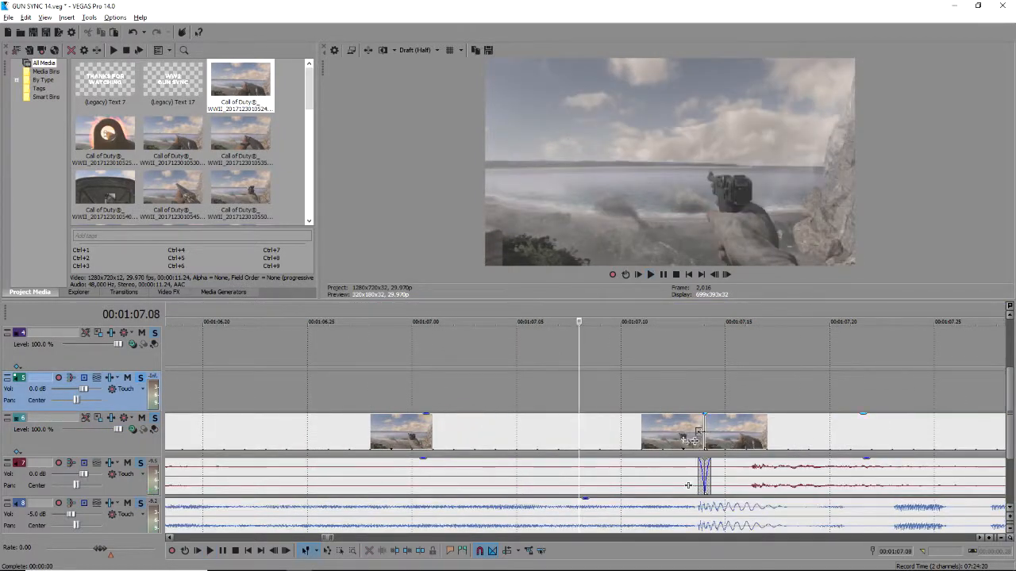
Slide the second clip's audio left to crossfade, then review playback from 1:07.13 and 1:07.26.
{"action": "left_click", "coordinate": [763, 472]}
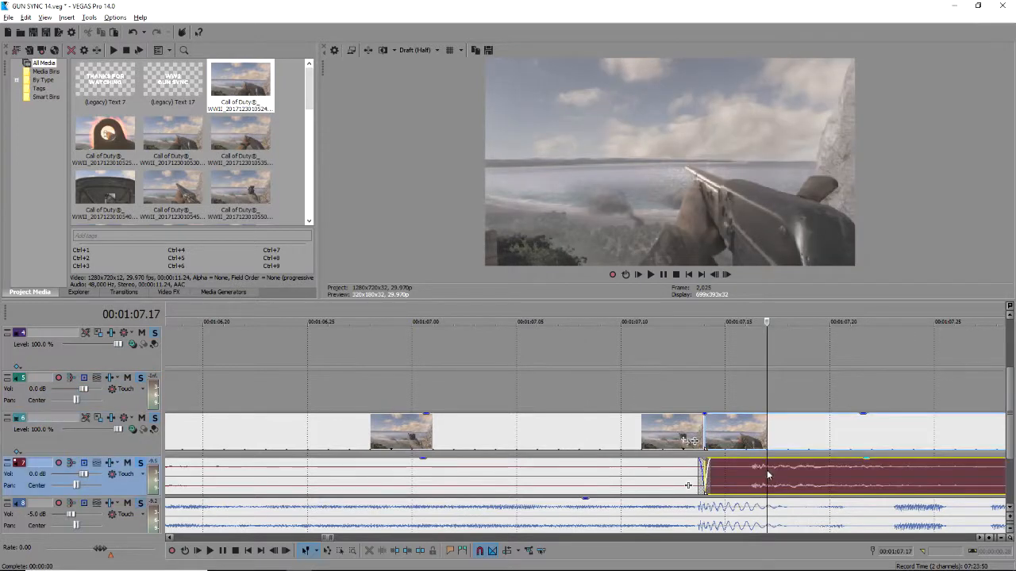
{"action": "left_click_drag", "start_coordinate": [849, 473], "coordinate": [803, 476]}
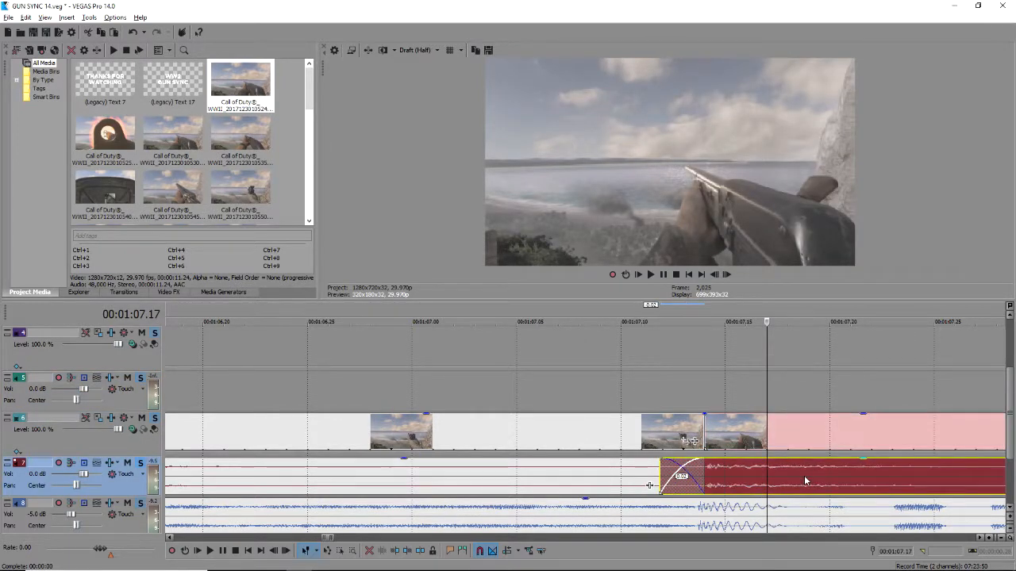
{"action": "left_click", "coordinate": [688, 374]}
{"action": "key", "text": "space"}
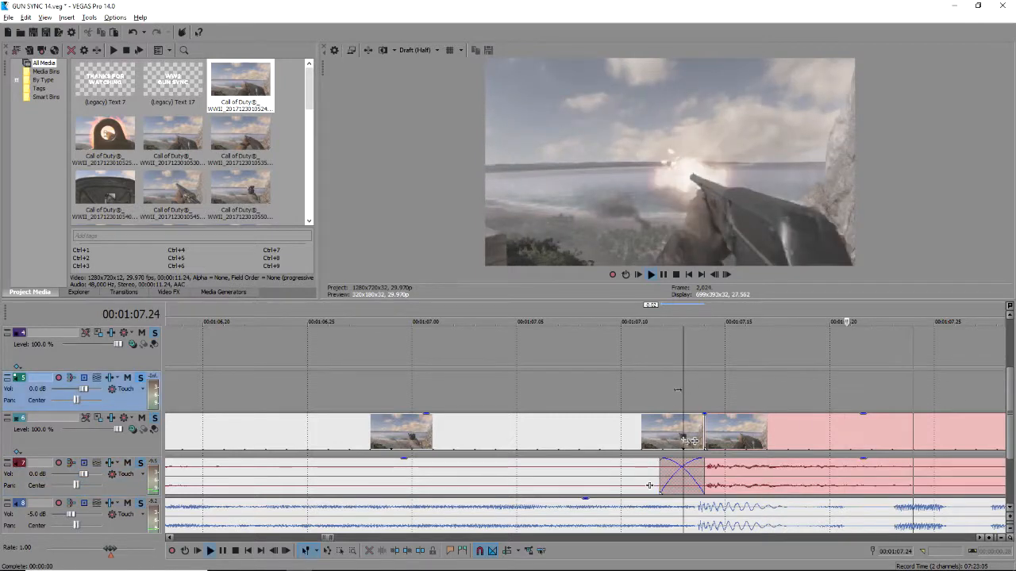
{"action": "scroll", "coordinate": [670, 403], "scroll_direction": "down", "scroll_amount": 2}
{"action": "scroll", "coordinate": [675, 414], "scroll_direction": "down", "scroll_amount": 2}
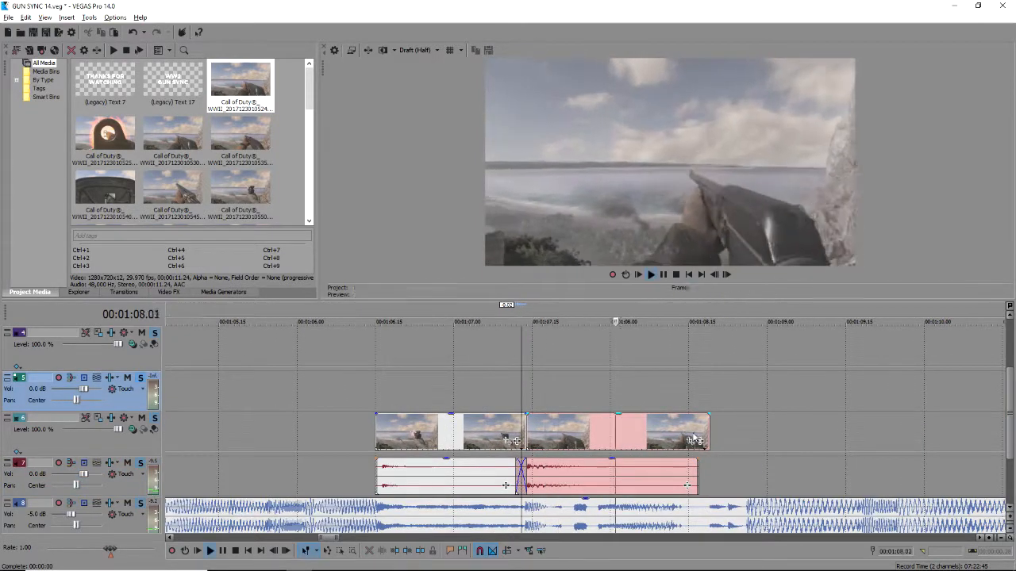
{"action": "left_click", "coordinate": [588, 383]}
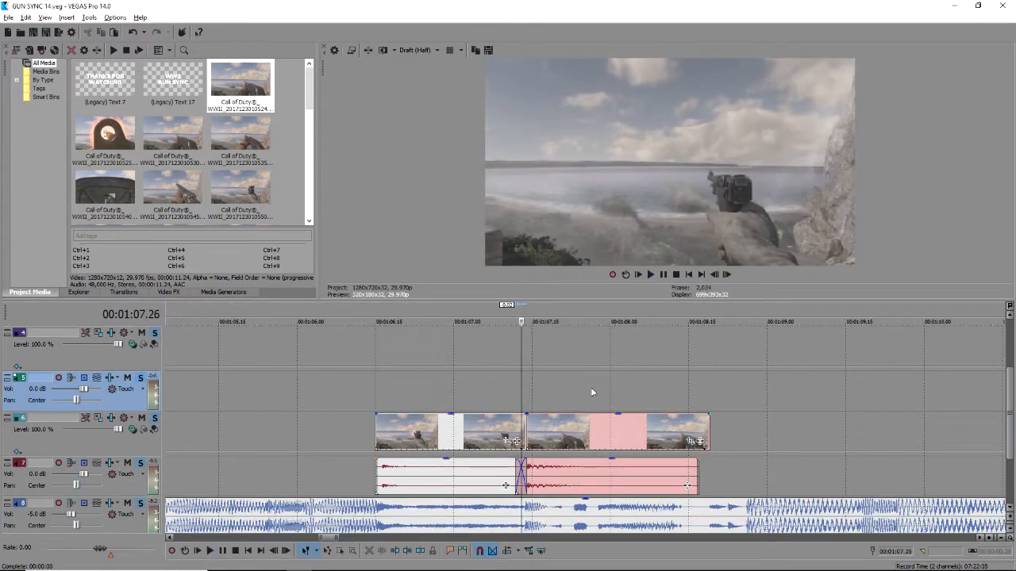
{"action": "key", "text": "space"}
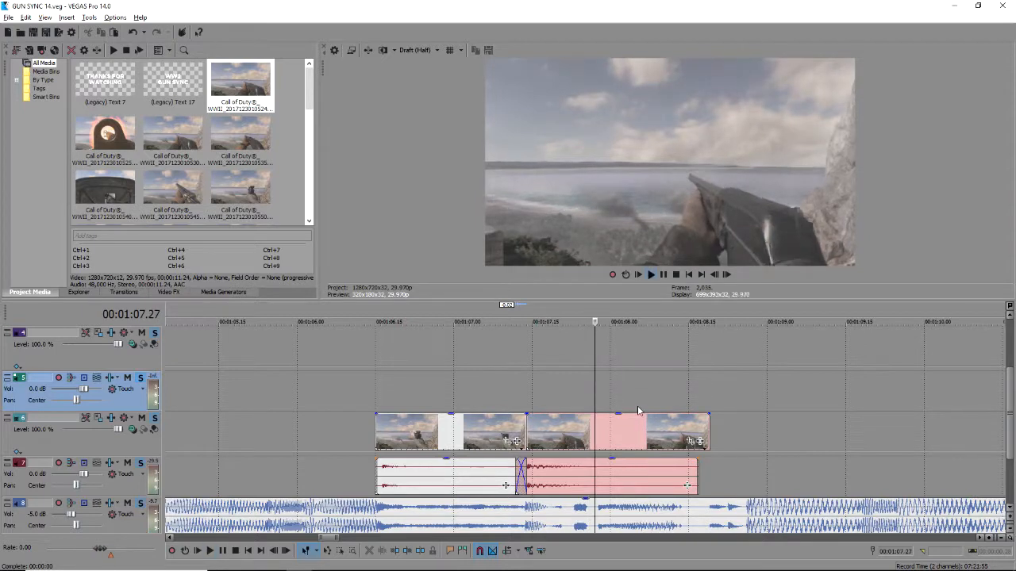
Ctrl-drag copies of both gun clips further along track 6 and delete the extra second copy.
{"action": "left_click", "coordinate": [664, 433]}
{"action": "key", "text": "space"}
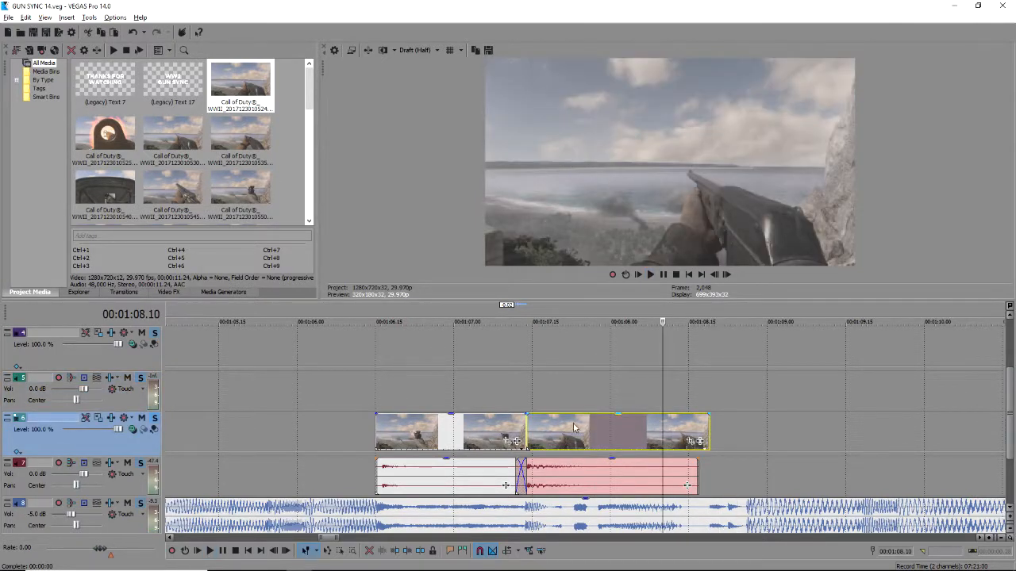
{"action": "left_click", "coordinate": [477, 437], "text": "ctrl"}
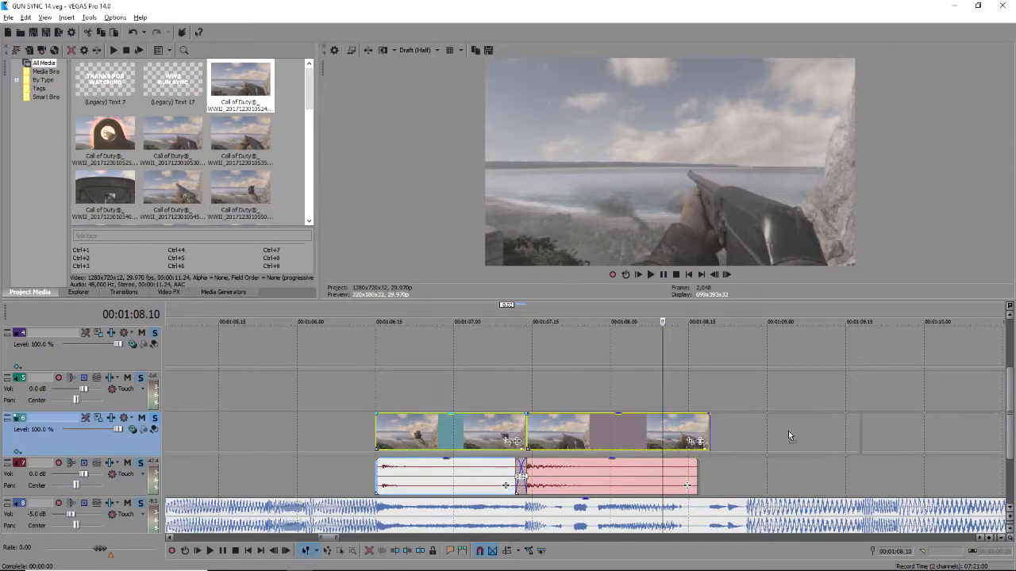
{"action": "left_click_drag", "start_coordinate": [765, 437], "coordinate": [766, 437]}
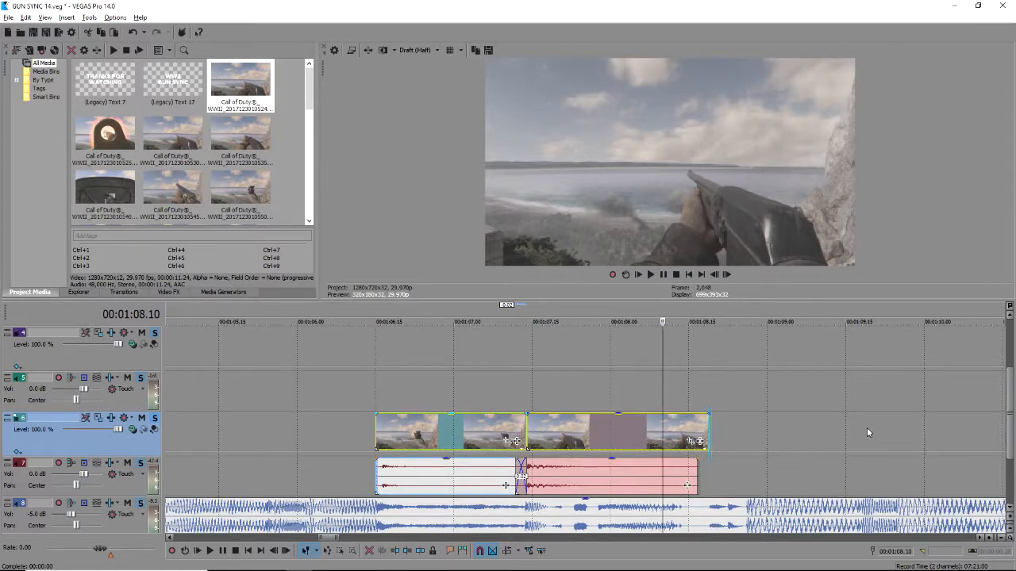
{"action": "left_click", "coordinate": [887, 432]}
{"action": "key", "text": "Delete"}
Position the copied clip, split it at 01:08.22, and delete the tail to leave a short piece.
{"action": "left_click", "coordinate": [719, 405]}
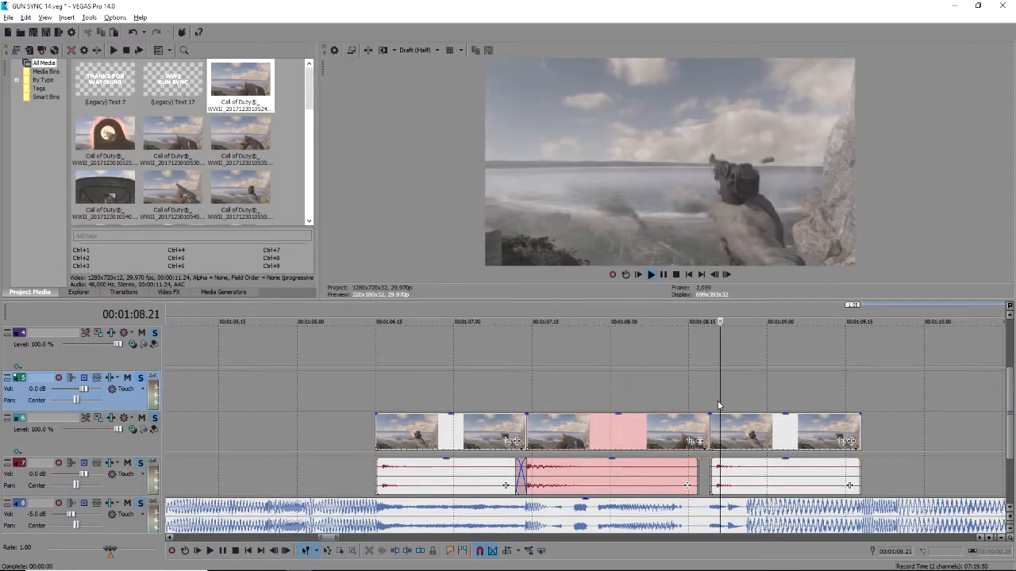
{"action": "scroll", "coordinate": [612, 441], "scroll_direction": "up", "scroll_amount": 3}
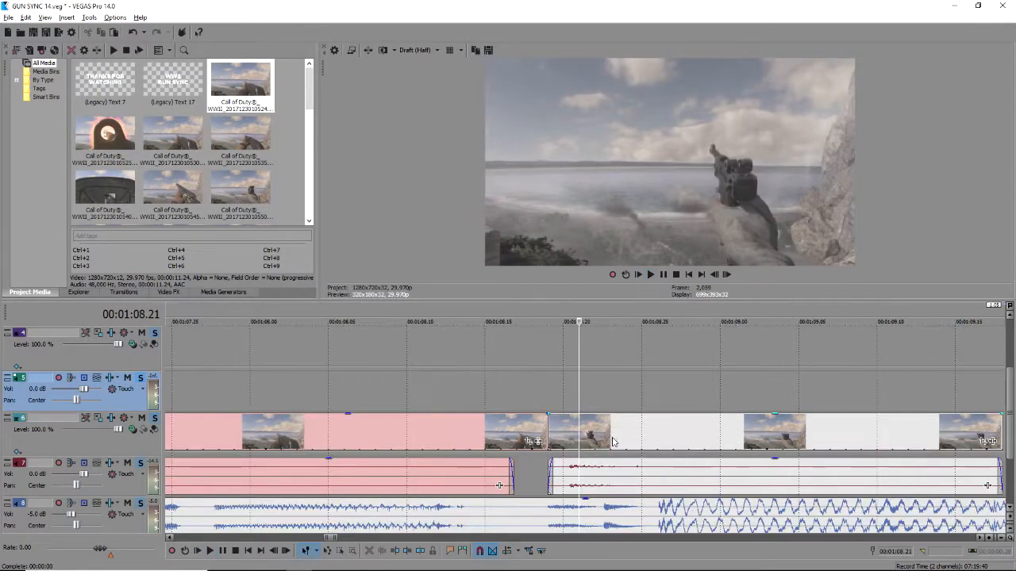
{"action": "left_click", "coordinate": [545, 431]}
{"action": "left_click_drag", "start_coordinate": [551, 434], "coordinate": [607, 434]}
{"action": "left_click", "coordinate": [606, 436]}
{"action": "left_click", "coordinate": [603, 438]}
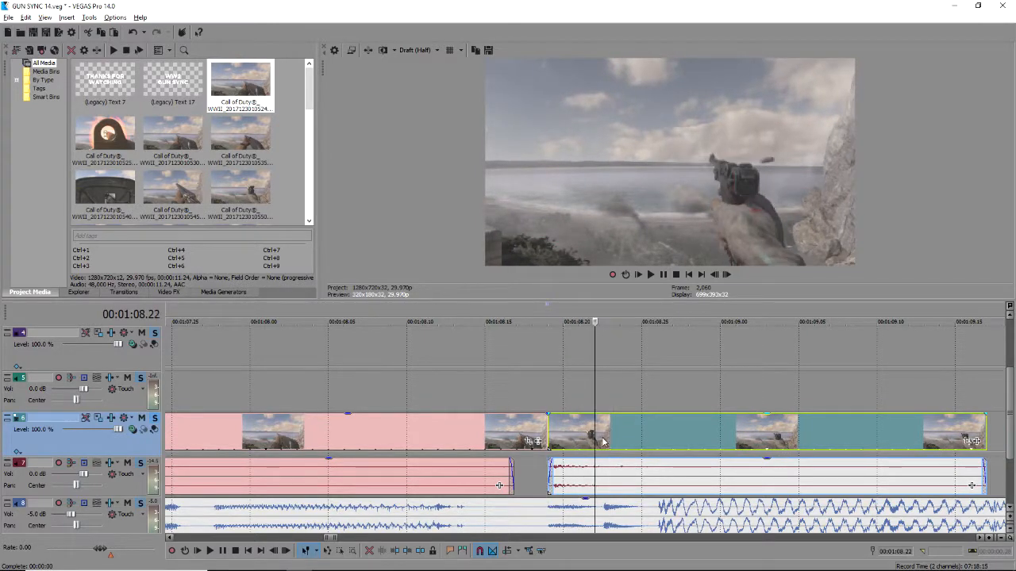
{"action": "key", "text": "s"}
{"action": "key", "text": "Delete"}
{"action": "mouse_move", "coordinate": [568, 426]}
{"action": "left_mouse_down"}
{"action": "mouse_move", "coordinate": [615, 427]}
{"action": "mouse_move", "coordinate": [568, 431]}
{"action": "left_mouse_up"}
Paste a second short gunfire piece after the first, lengthen it slightly, and play back the edit.
{"action": "key", "text": "ctrl+v"}
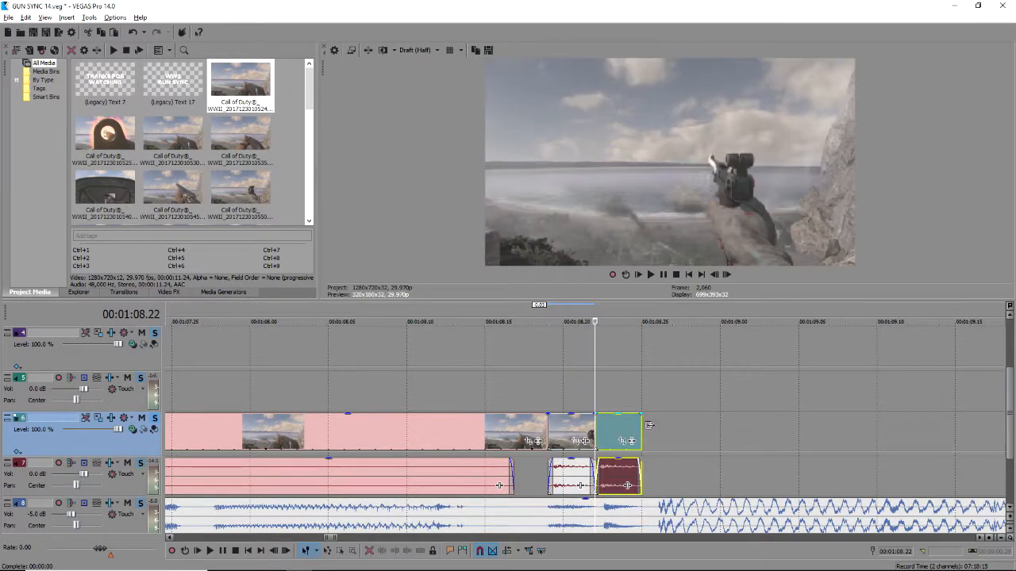
{"action": "left_click_drag", "start_coordinate": [649, 425], "coordinate": [657, 426]}
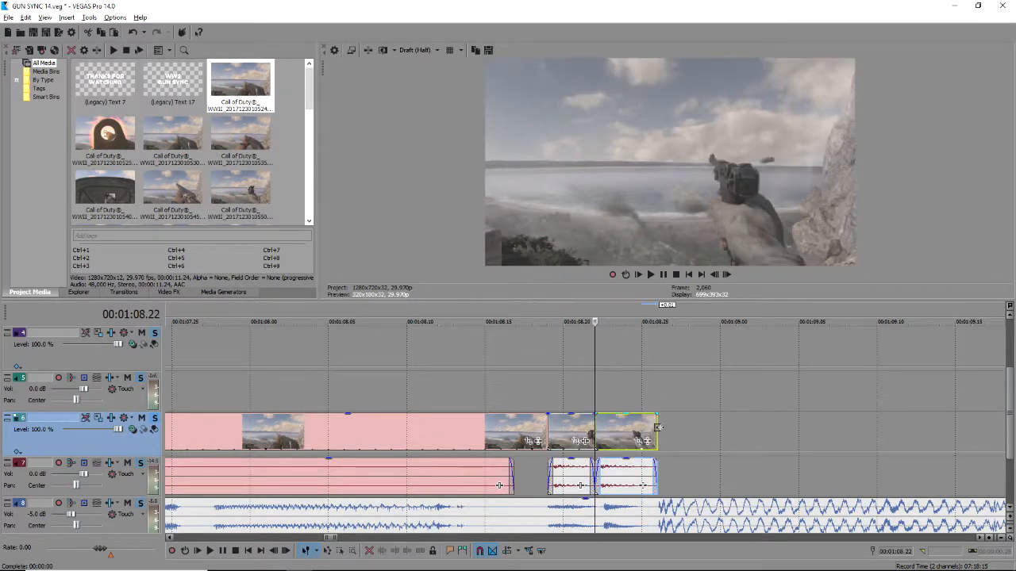
{"action": "left_click", "coordinate": [512, 363]}
{"action": "key", "text": "space"}
{"action": "key", "text": "space"}
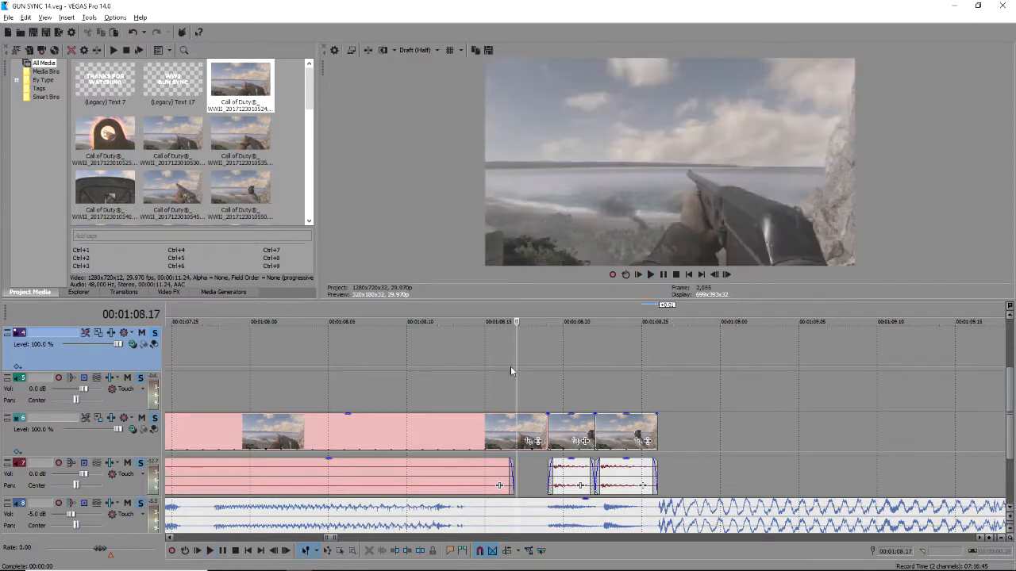
{"action": "left_click", "coordinate": [420, 376]}
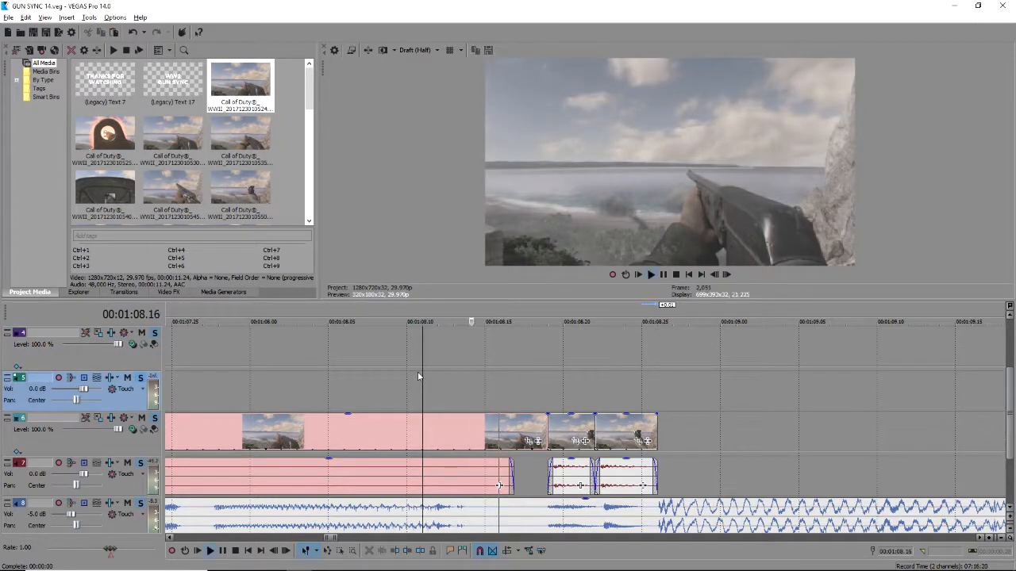
Trim the ends of the track 6 video and track 7 audio to about 01:08.12.
{"action": "left_click_drag", "start_coordinate": [546, 428], "coordinate": [517, 432]}
{"action": "left_click", "coordinate": [500, 434]}
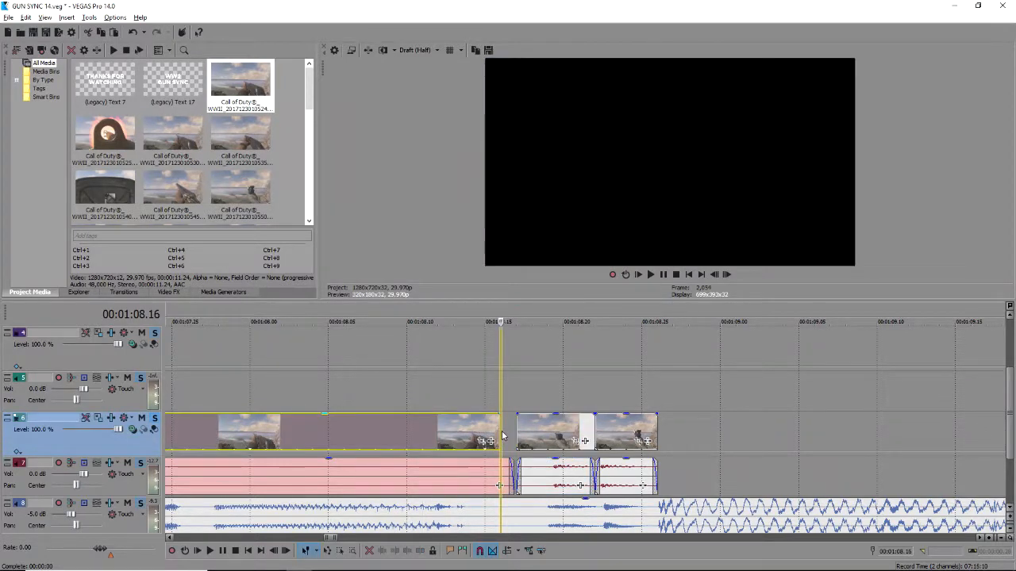
{"action": "left_click_drag", "start_coordinate": [500, 485], "coordinate": [463, 484]}
{"action": "left_click", "coordinate": [439, 482]}
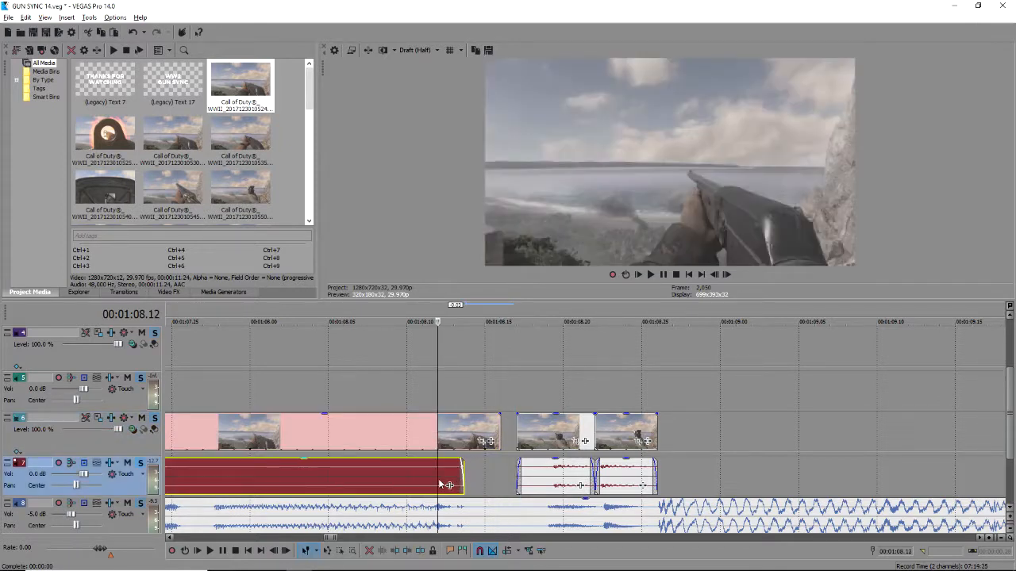
{"action": "left_click_drag", "start_coordinate": [500, 434], "coordinate": [464, 425]}
Slide the short gunfire clip left against the previous clip and trim the long pink clip's end.
{"action": "left_click_drag", "start_coordinate": [518, 441], "coordinate": [468, 445]}
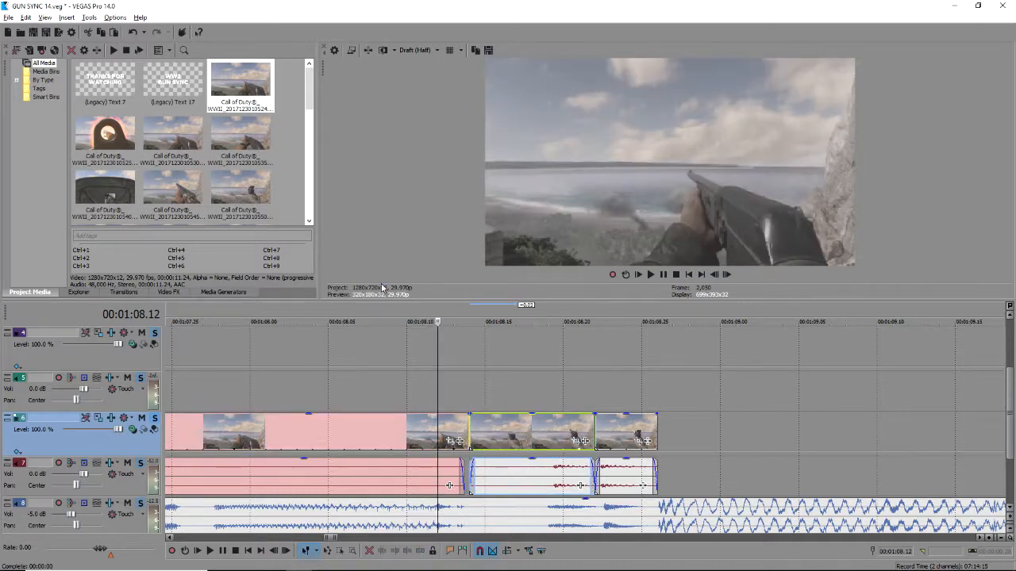
{"action": "left_click", "coordinate": [460, 436]}
{"action": "left_click_drag", "start_coordinate": [457, 441], "coordinate": [454, 430]}
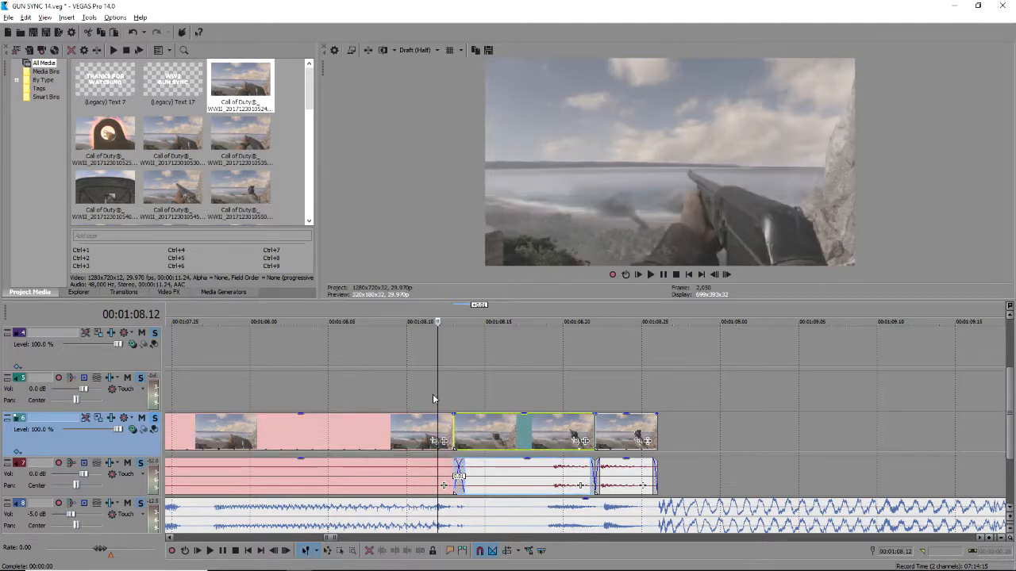
{"action": "left_click", "coordinate": [168, 292]}
Search transitions for 'ripple' and drop the BCC Ripple Dissolve Default preset onto the short gunfire clip.
{"action": "left_click", "coordinate": [123, 292]}
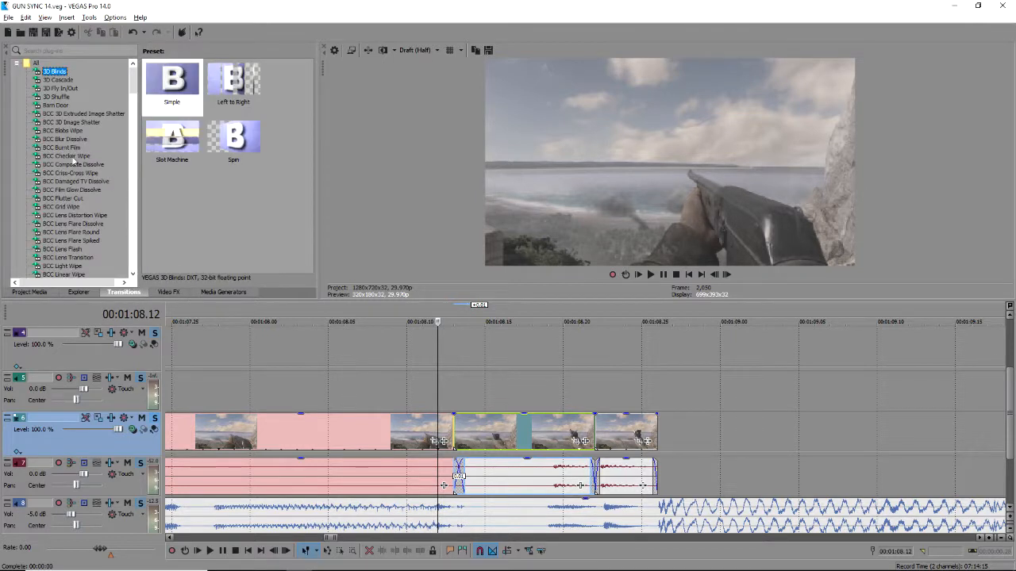
{"action": "left_click", "coordinate": [63, 51]}
{"action": "type", "text": "ripple"}
{"action": "left_click", "coordinate": [49, 72]}
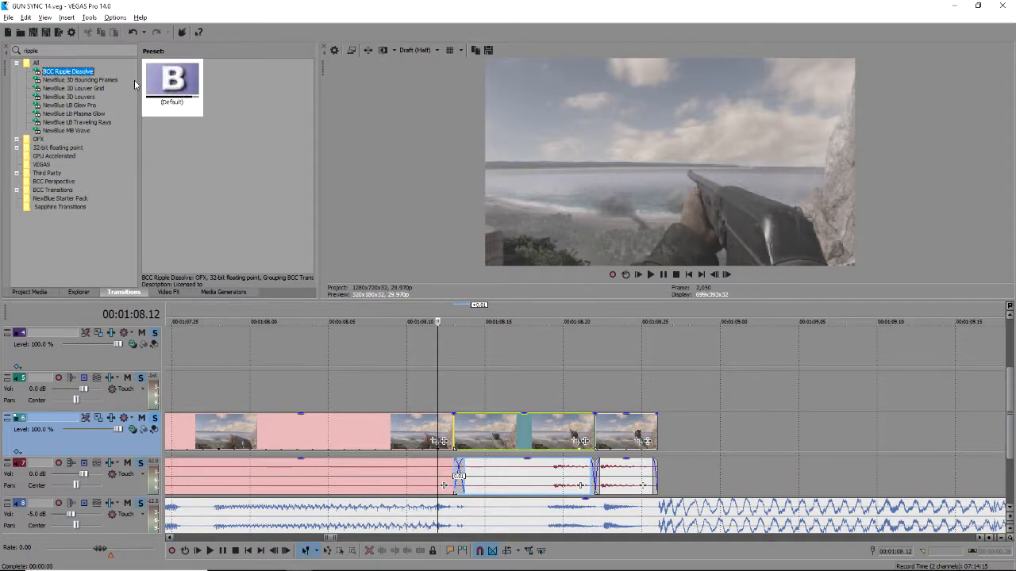
{"action": "left_click_drag", "start_coordinate": [172, 85], "coordinate": [457, 437]}
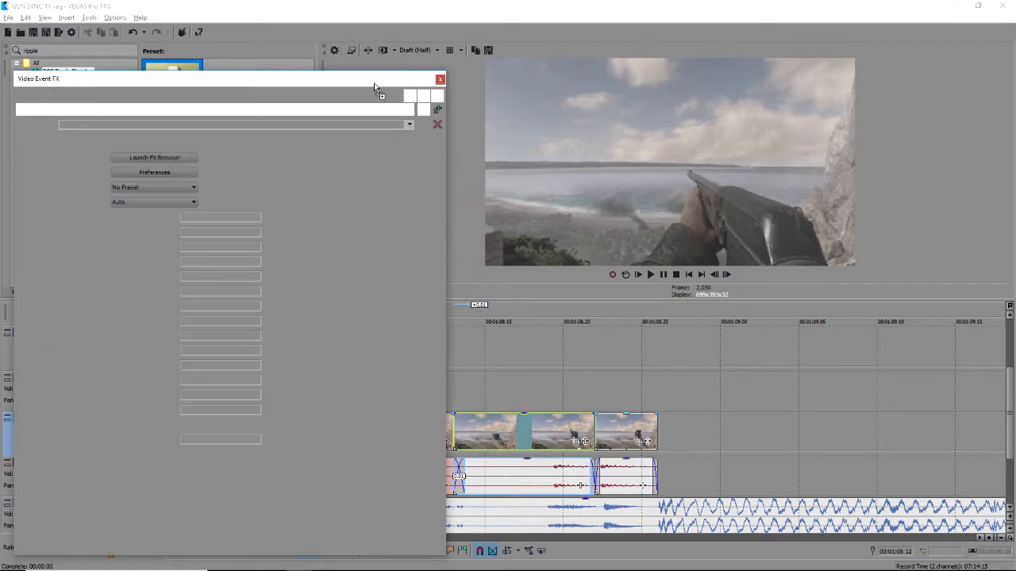
Shorten the BCC Ripple Dissolve from both ends and nudge it one frame right.
{"action": "left_click_drag", "start_coordinate": [297, 81], "coordinate": [214, 75]}
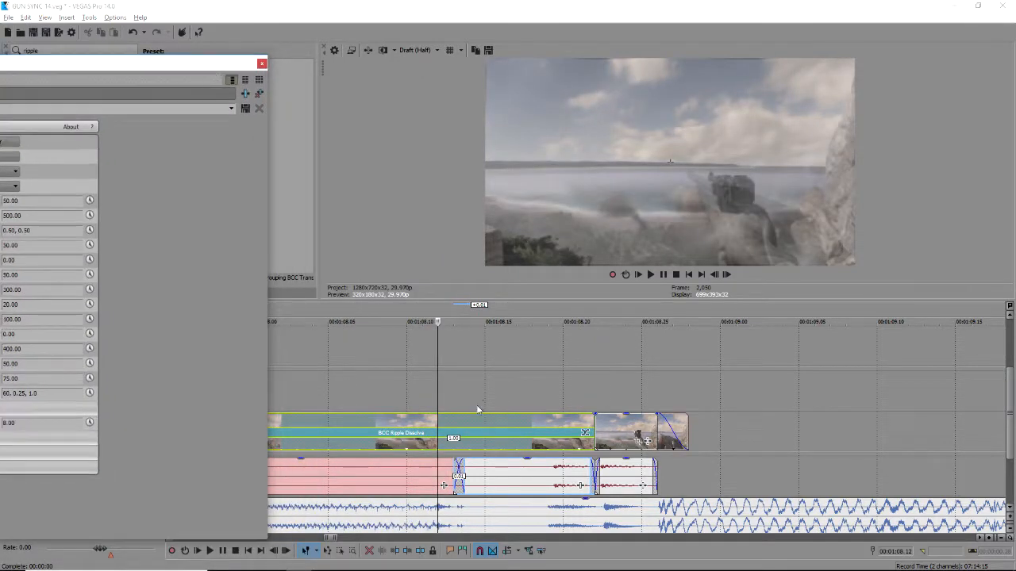
{"action": "scroll", "coordinate": [478, 410], "scroll_direction": "down", "scroll_amount": 5}
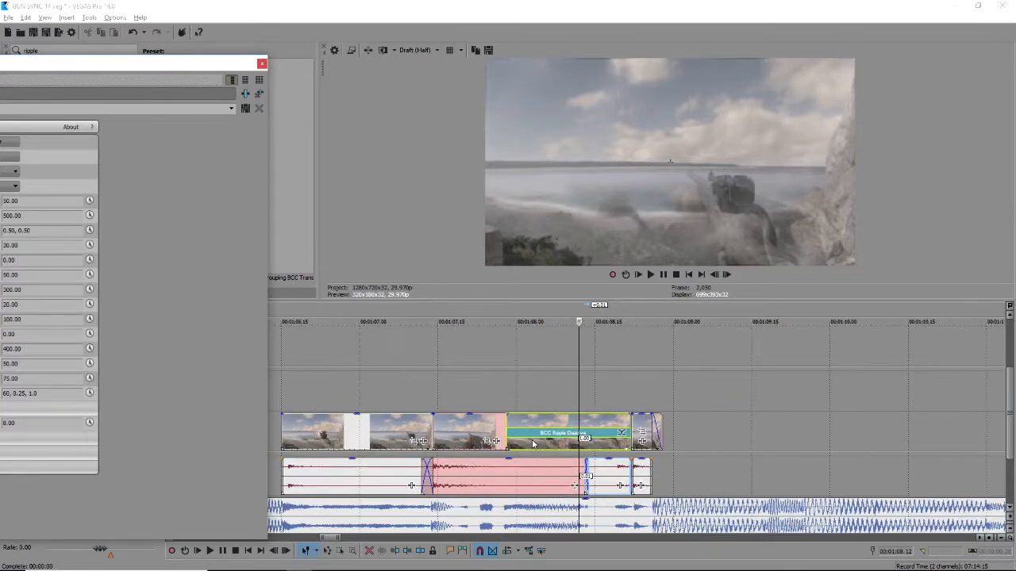
{"action": "left_click_drag", "start_coordinate": [508, 433], "coordinate": [591, 438]}
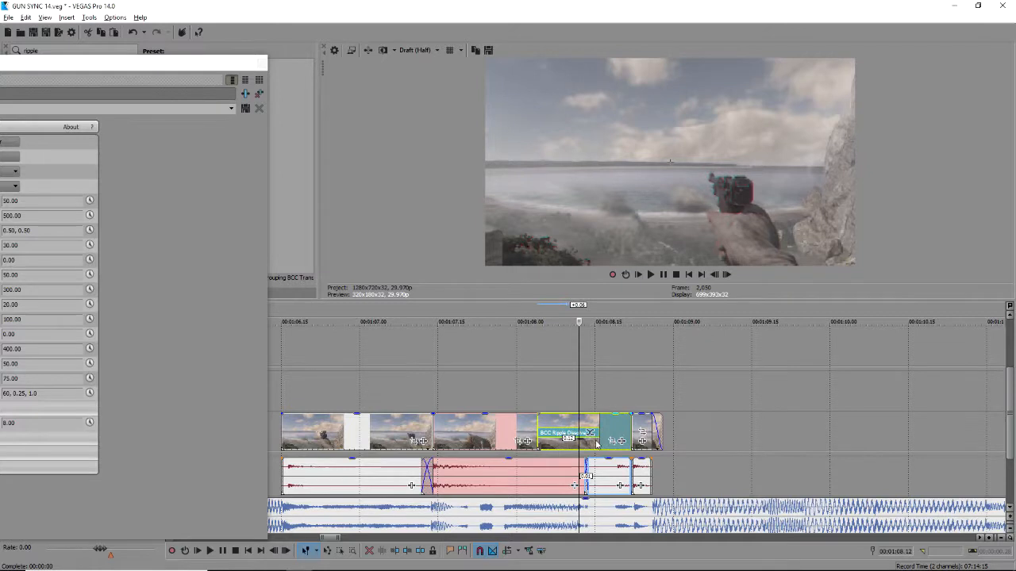
{"action": "scroll", "coordinate": [588, 442], "scroll_direction": "up", "scroll_amount": 5}
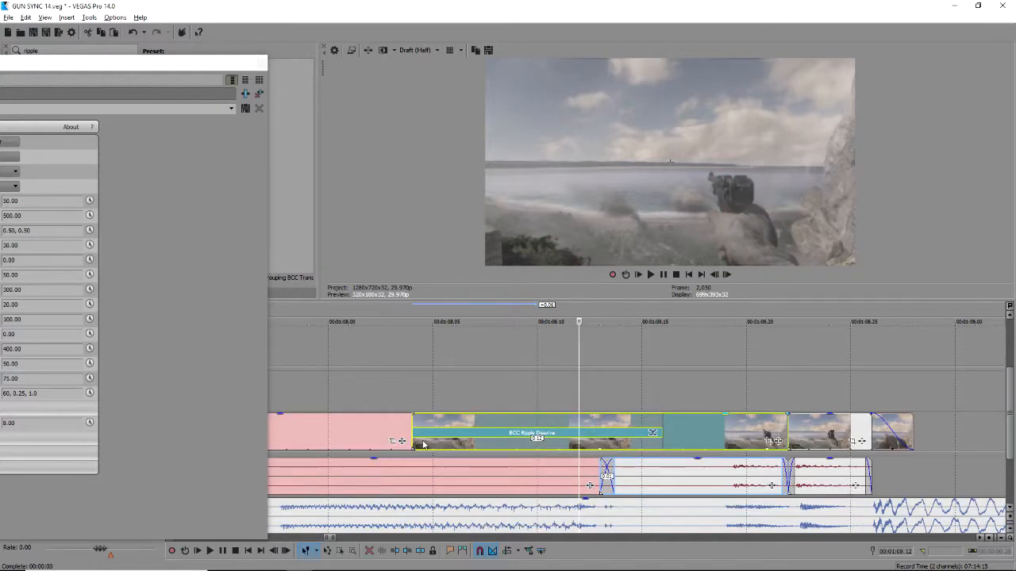
{"action": "left_click_drag", "start_coordinate": [415, 434], "coordinate": [508, 440]}
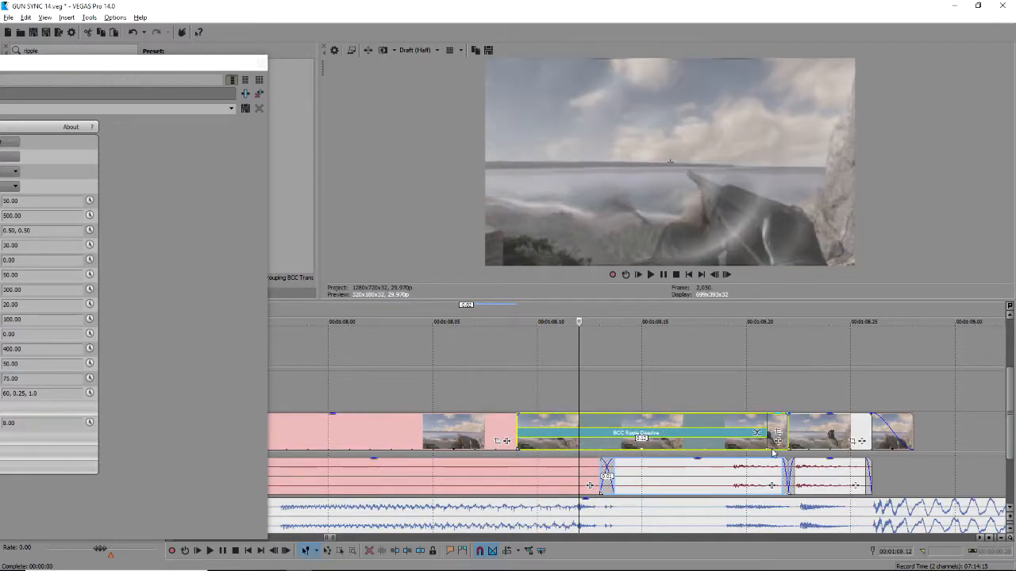
{"action": "left_click_drag", "start_coordinate": [761, 433], "coordinate": [647, 438]}
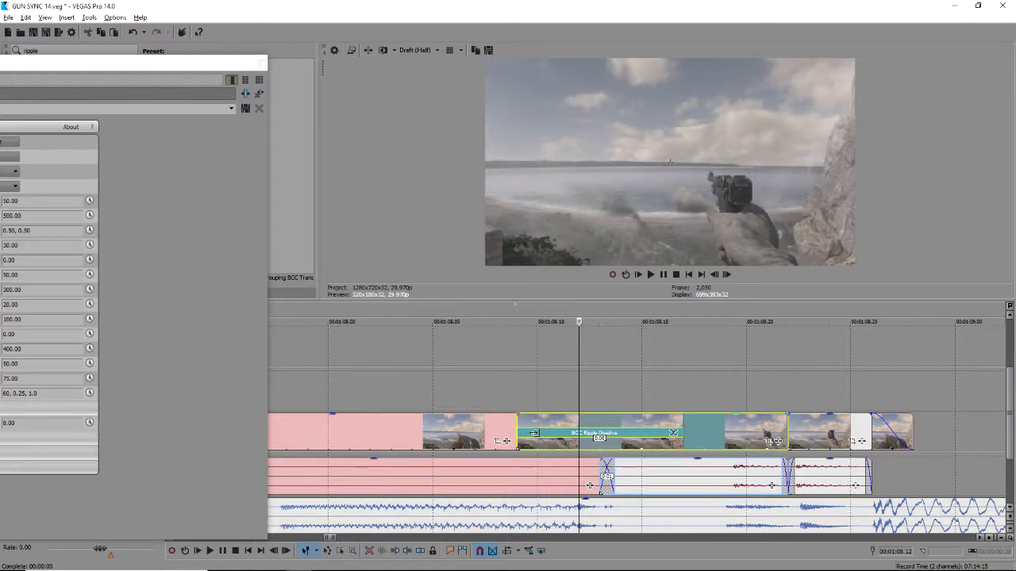
{"action": "left_click_drag", "start_coordinate": [647, 438], "coordinate": [653, 438]}
Play the transition from 01:08.08, save the project, and loop 01:08.05–01:08.23.
{"action": "left_click", "coordinate": [485, 370]}
{"action": "key", "text": "space"}
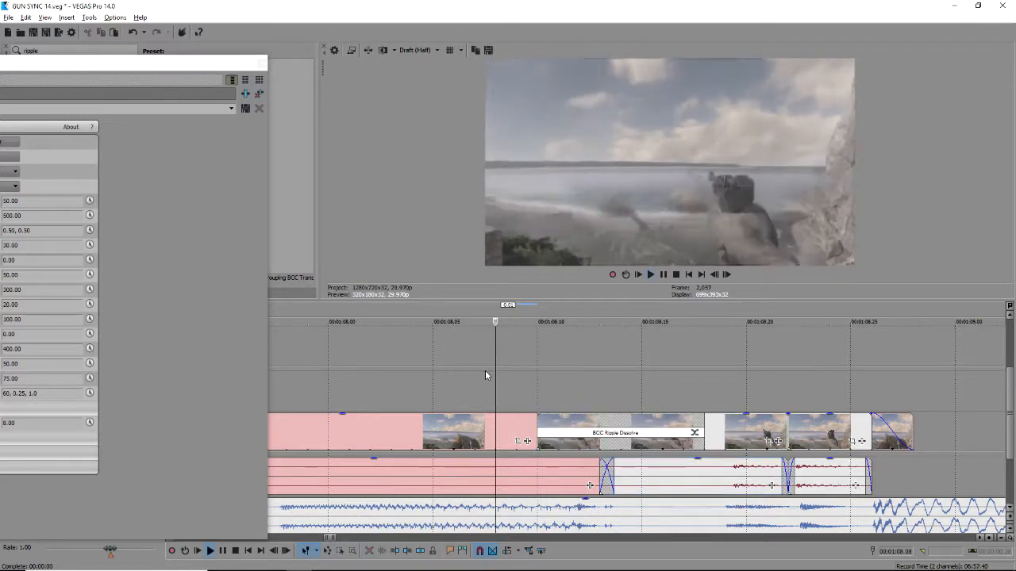
{"action": "key", "text": "space"}
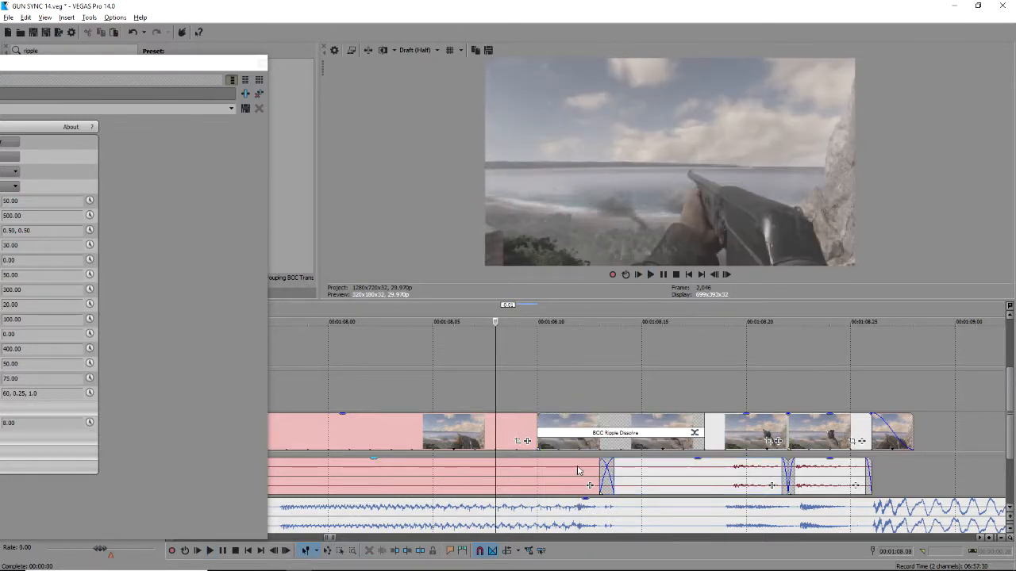
{"action": "key", "text": "ctrl+s"}
{"action": "left_click_drag", "start_coordinate": [435, 397], "coordinate": [808, 406]}
{"action": "key", "text": "space"}
{"action": "key", "text": "space"}
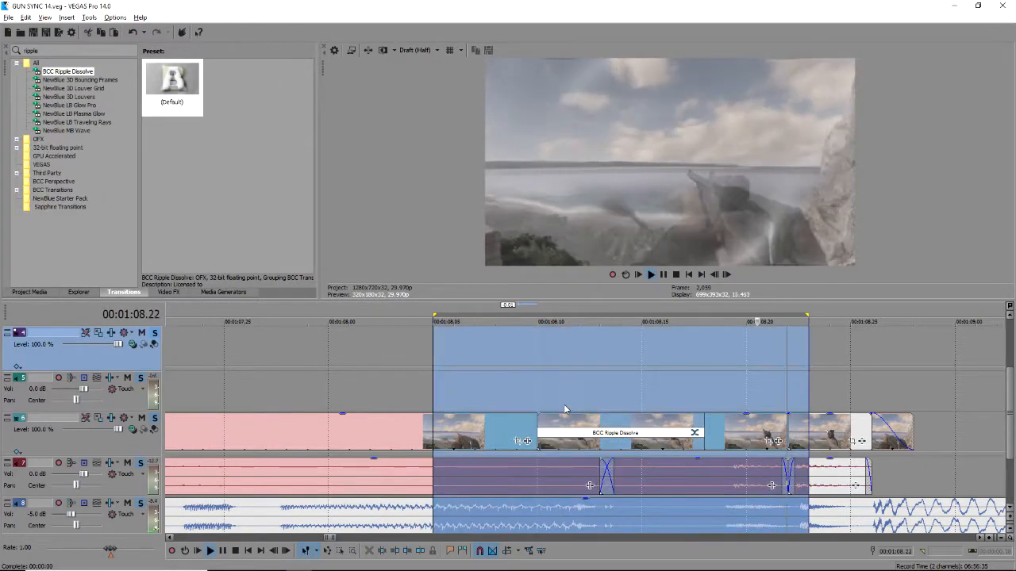
{"action": "key", "text": "space"}
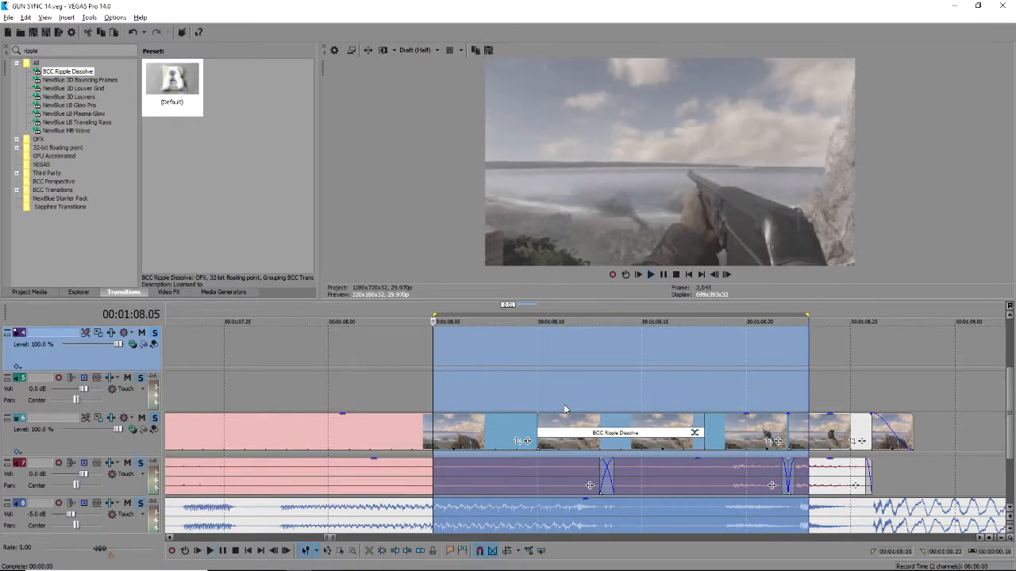
{"action": "key", "text": "space"}
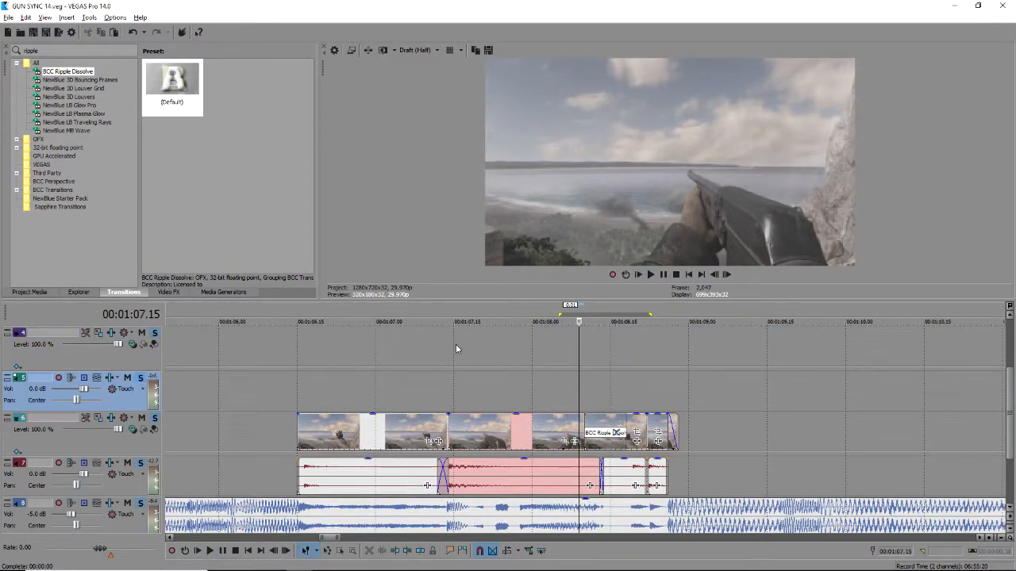
{"action": "left_click", "coordinate": [455, 344]}
{"action": "key", "text": "space"}
{"action": "key", "text": "space"}
{"action": "scroll", "coordinate": [1009, 389], "scroll_direction": "up", "scroll_amount": 3}
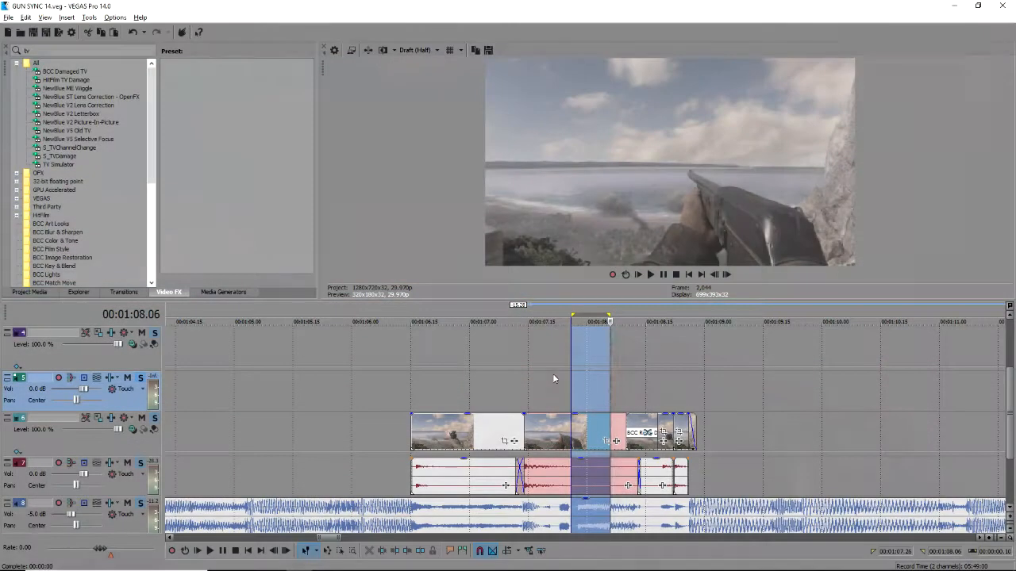
Review playback of the ending from about 1:10 through 1:24.
{"action": "left_click", "coordinate": [554, 379]}
{"action": "key", "text": "space"}
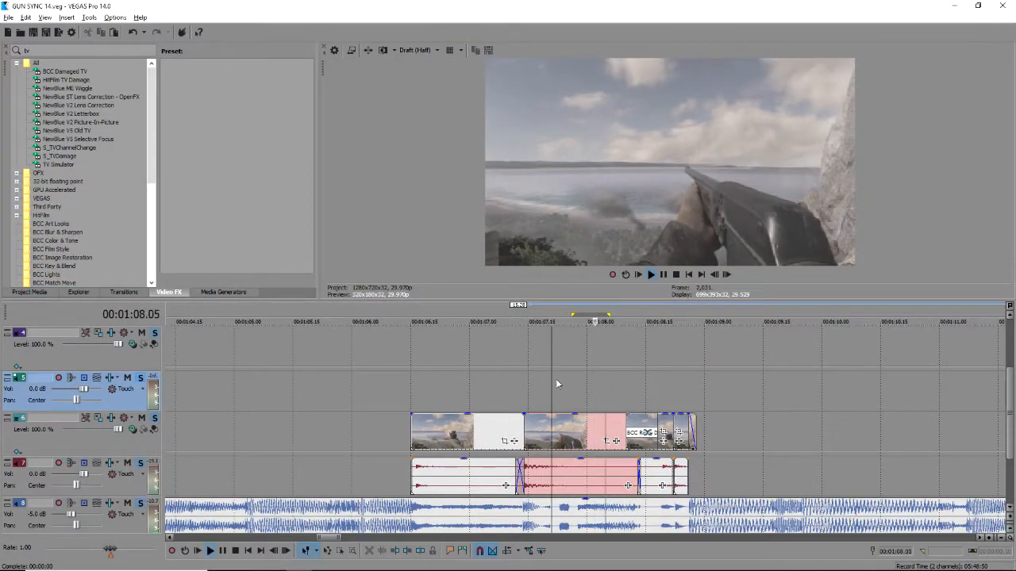
{"action": "scroll", "coordinate": [587, 388], "scroll_direction": "down", "scroll_amount": 3}
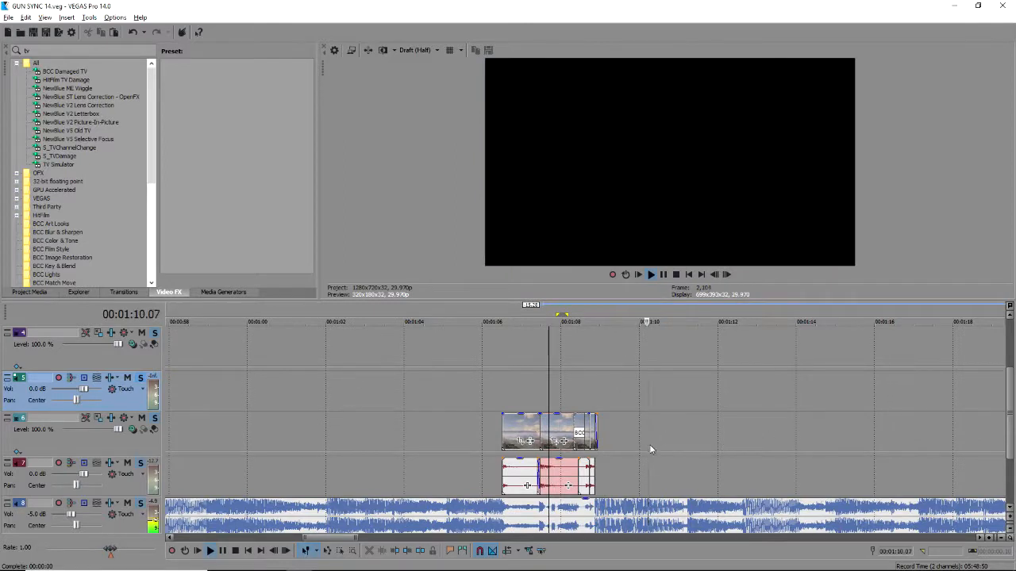
{"action": "key", "text": "space"}
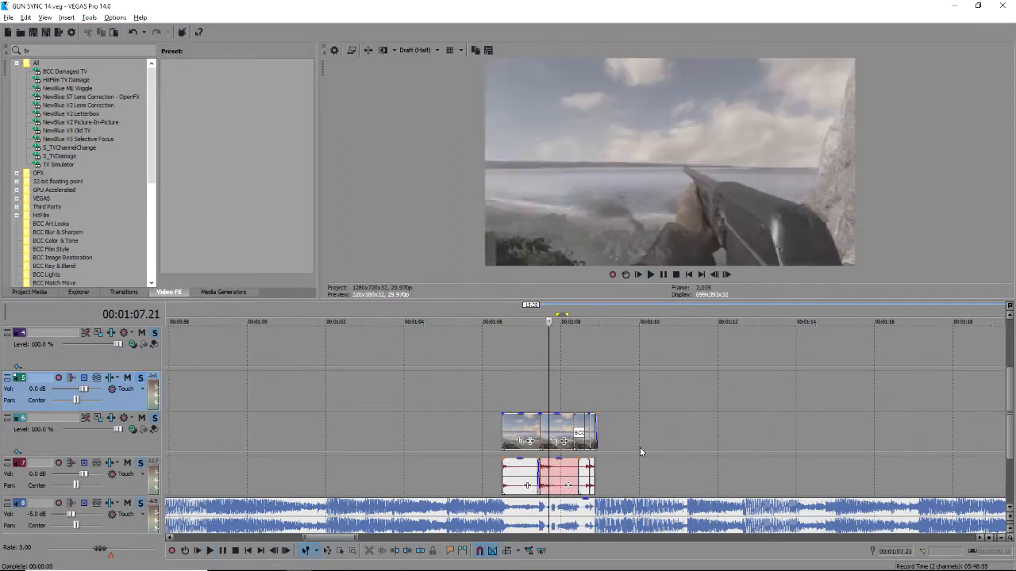
{"action": "left_click_drag", "start_coordinate": [618, 455], "coordinate": [656, 455]}
{"action": "left_click", "coordinate": [651, 454]}
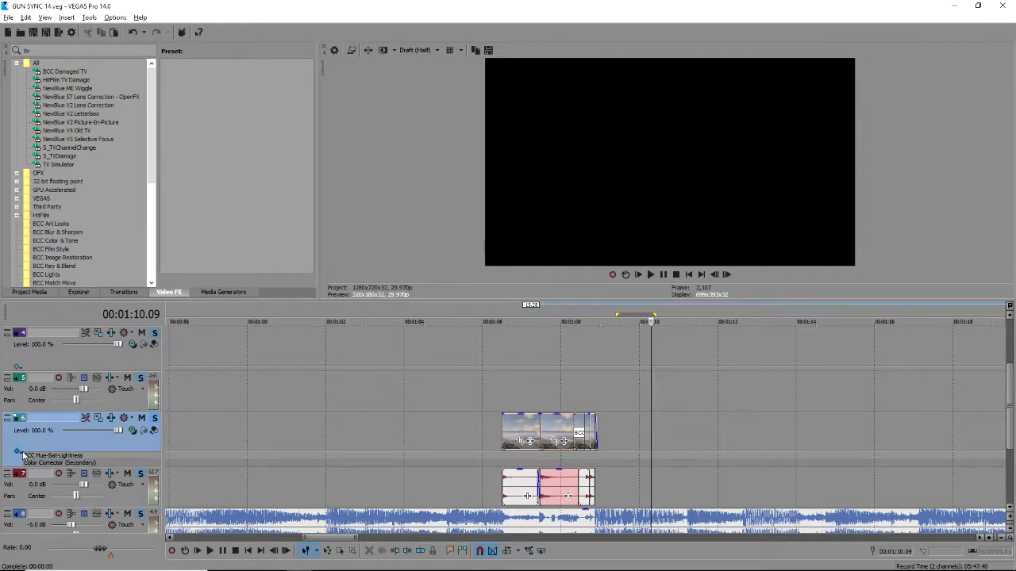
{"action": "key", "text": "space"}
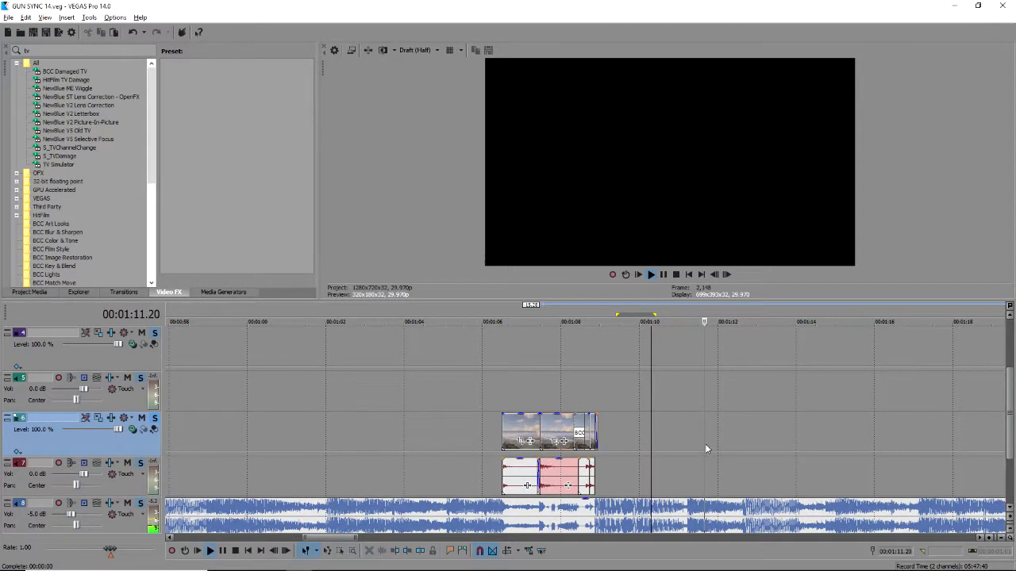
{"action": "scroll", "coordinate": [705, 444], "scroll_direction": "down", "scroll_amount": 2}
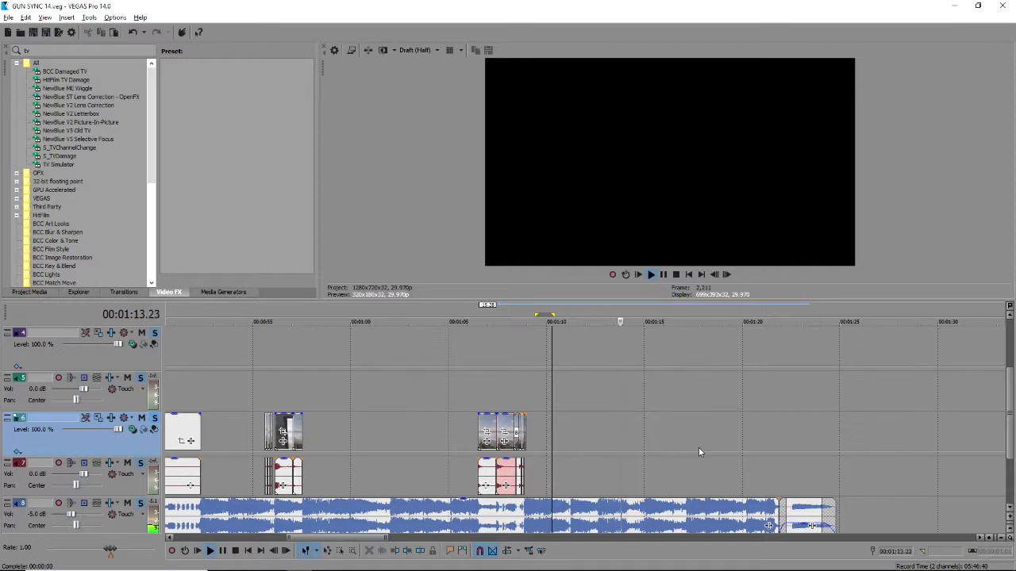
{"action": "scroll", "coordinate": [700, 449], "scroll_direction": "up", "scroll_amount": 2}
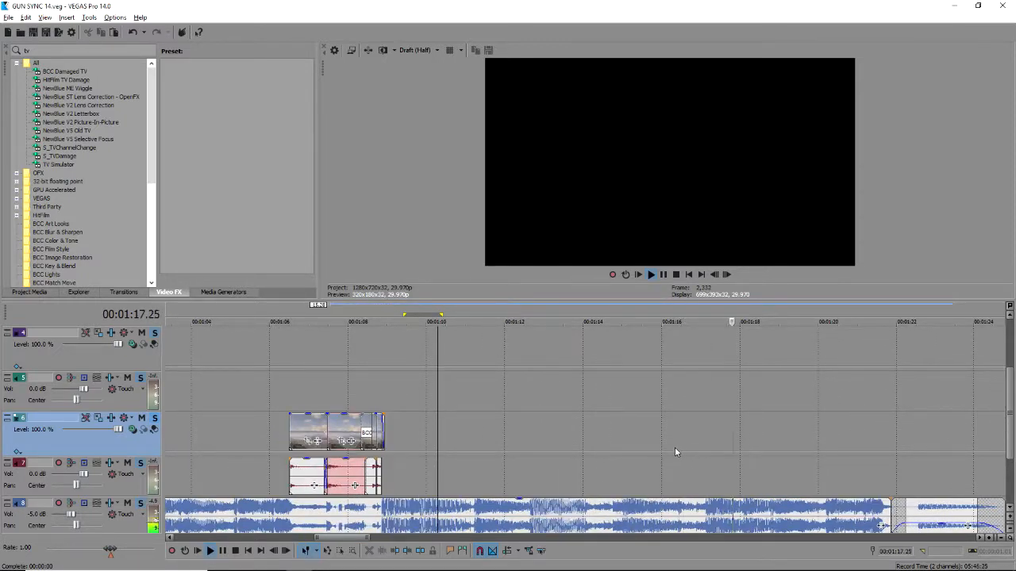
{"action": "scroll", "coordinate": [674, 447], "scroll_direction": "down", "scroll_amount": 2}
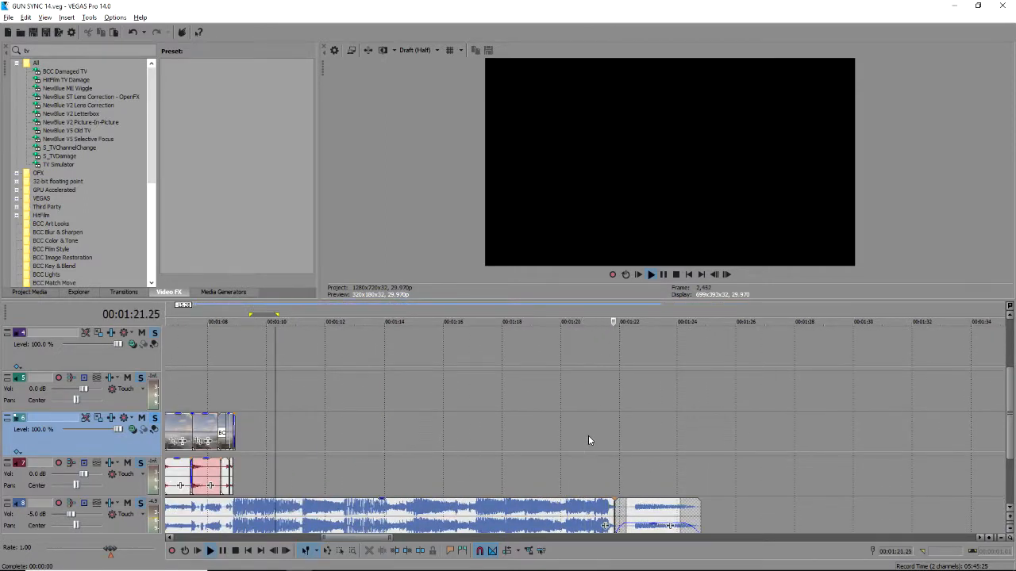
{"action": "left_click_drag", "start_coordinate": [615, 441], "coordinate": [703, 442]}
{"action": "left_click", "coordinate": [614, 466]}
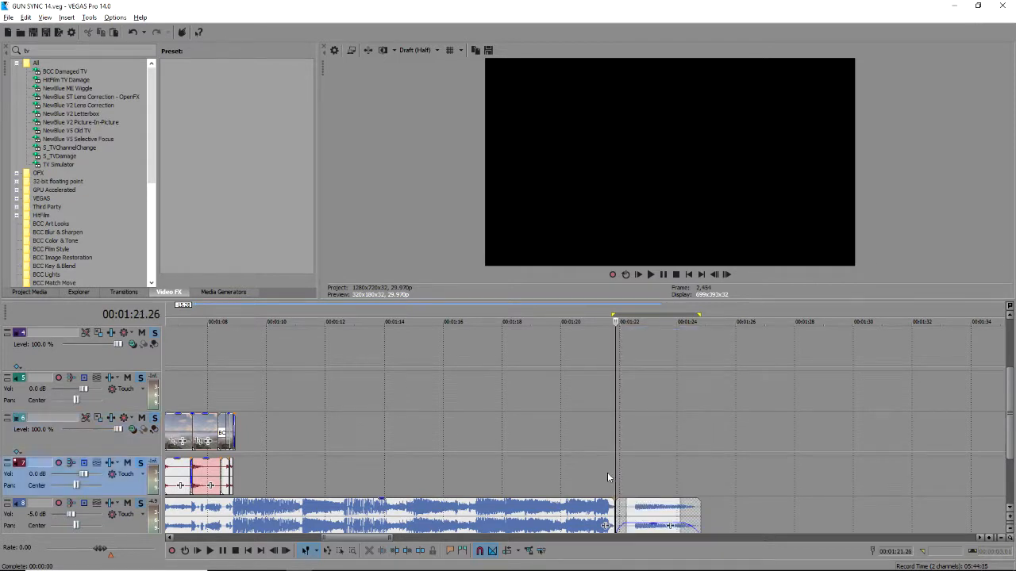
{"action": "scroll", "coordinate": [605, 478], "scroll_direction": "up", "scroll_amount": 3}
Delete the short second audio event on track 8 and extend the music event past 1:24.
{"action": "left_click", "coordinate": [560, 508]}
{"action": "left_click", "coordinate": [603, 512]}
{"action": "key", "text": "Delete"}
{"action": "left_click_drag", "start_coordinate": [576, 515], "coordinate": [918, 525]}
Split the music at 1:22, lower the tail's volume, and give it a fade-in and fade-out.
{"action": "key", "text": "s"}
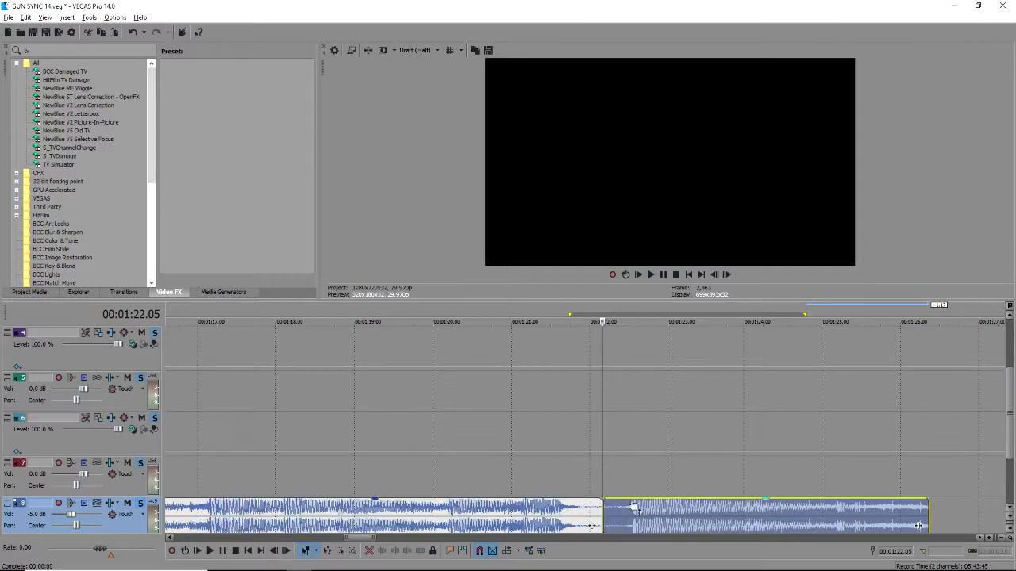
{"action": "scroll", "coordinate": [614, 468], "scroll_direction": "down", "scroll_amount": 1}
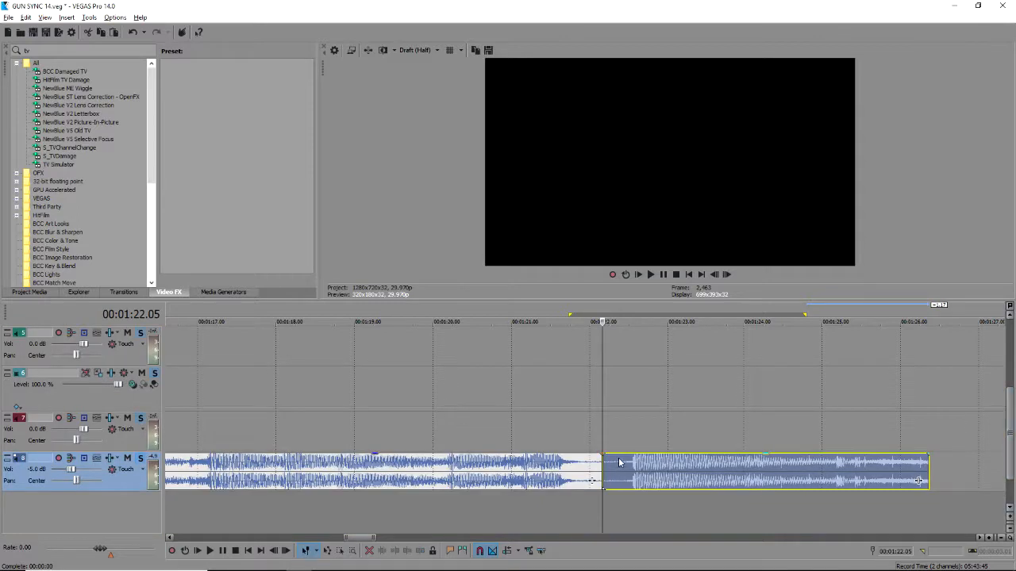
{"action": "left_click_drag", "start_coordinate": [646, 456], "coordinate": [648, 484]}
{"action": "left_click_drag", "start_coordinate": [604, 453], "coordinate": [636, 458]}
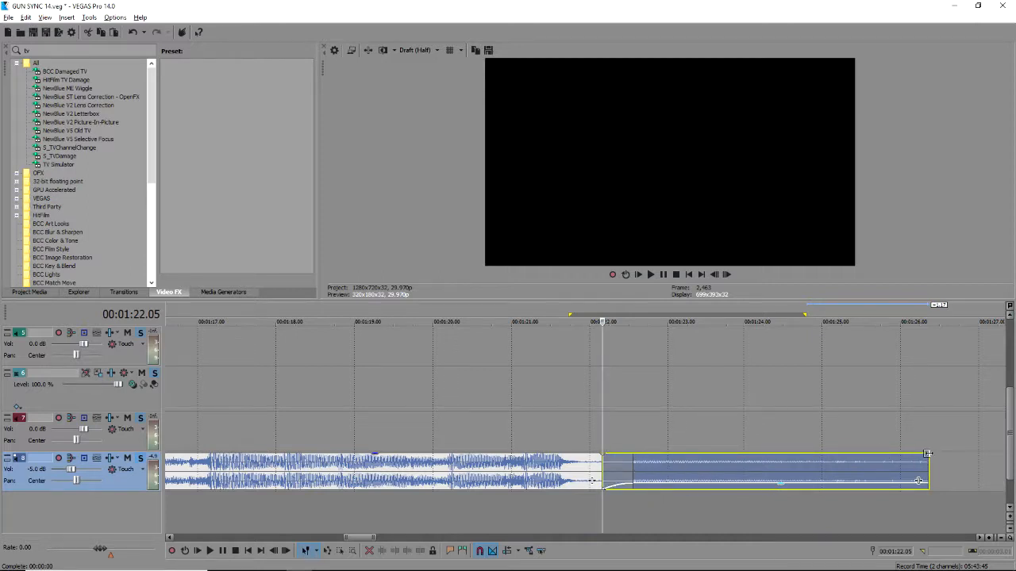
{"action": "left_click_drag", "start_coordinate": [927, 453], "coordinate": [870, 454]}
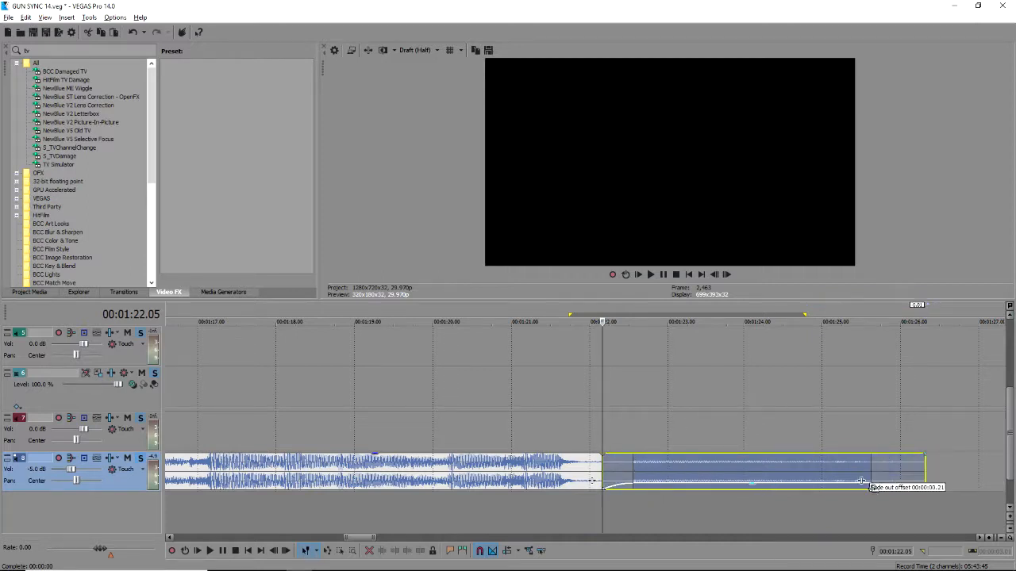
Shift the music tail slightly earlier to overlap the main music and listen to the crossfade.
{"action": "left_click", "coordinate": [527, 415]}
{"action": "key", "text": "space"}
{"action": "key", "text": "space"}
{"action": "mouse_move", "coordinate": [607, 470]}
{"action": "left_mouse_down"}
{"action": "mouse_move", "coordinate": [593, 470]}
{"action": "mouse_move", "coordinate": [626, 469]}
{"action": "left_mouse_up"}
{"action": "left_click", "coordinate": [570, 440]}
{"action": "key", "text": "space"}
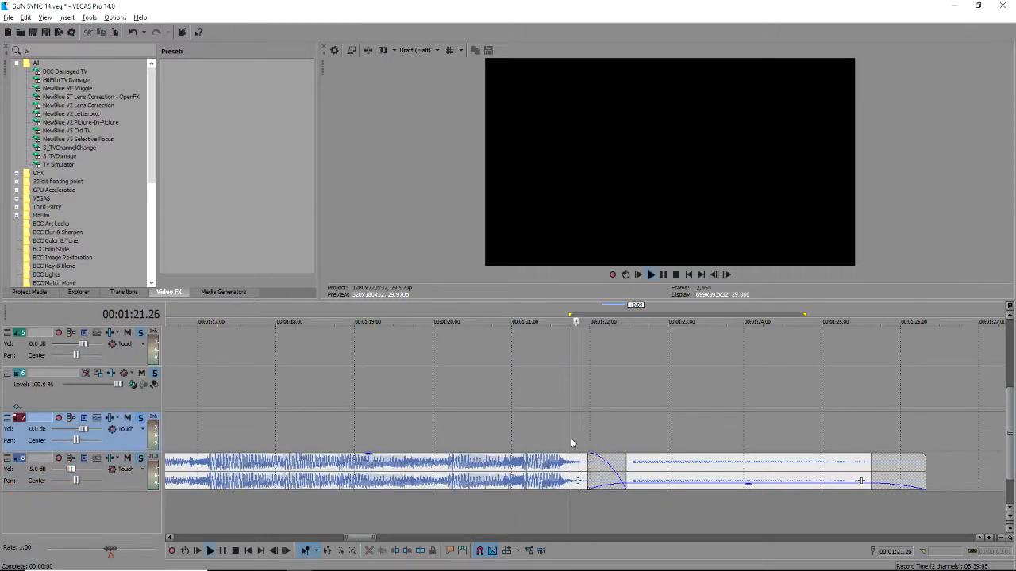
{"action": "key", "text": "space"}
Extend the tail's start further into the crossfade and replay the THANKS FOR WATCHING ending from 1:23.
{"action": "left_click_drag", "start_coordinate": [553, 446], "coordinate": [674, 446]}
{"action": "left_click", "coordinate": [596, 401]}
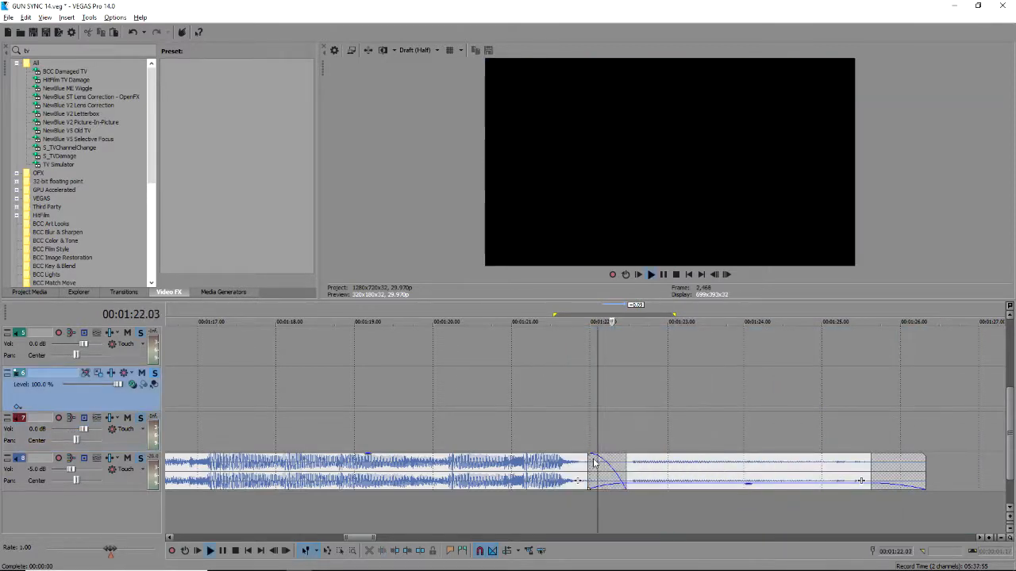
{"action": "left_click_drag", "start_coordinate": [588, 469], "coordinate": [582, 469]}
{"action": "left_click", "coordinate": [542, 425]}
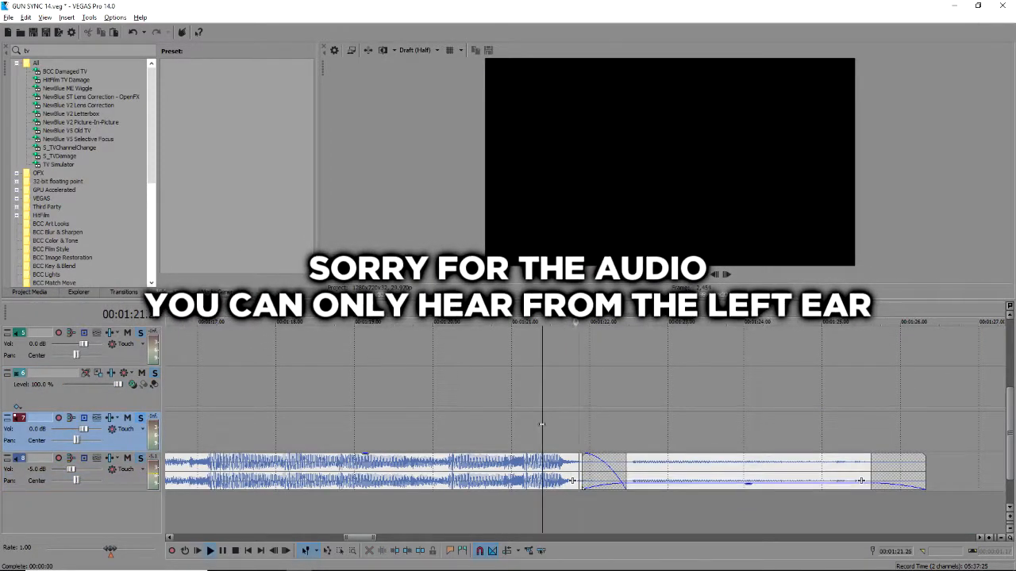
{"action": "scroll", "coordinate": [645, 423], "scroll_direction": "down", "scroll_amount": 2}
{"action": "key", "text": "space"}
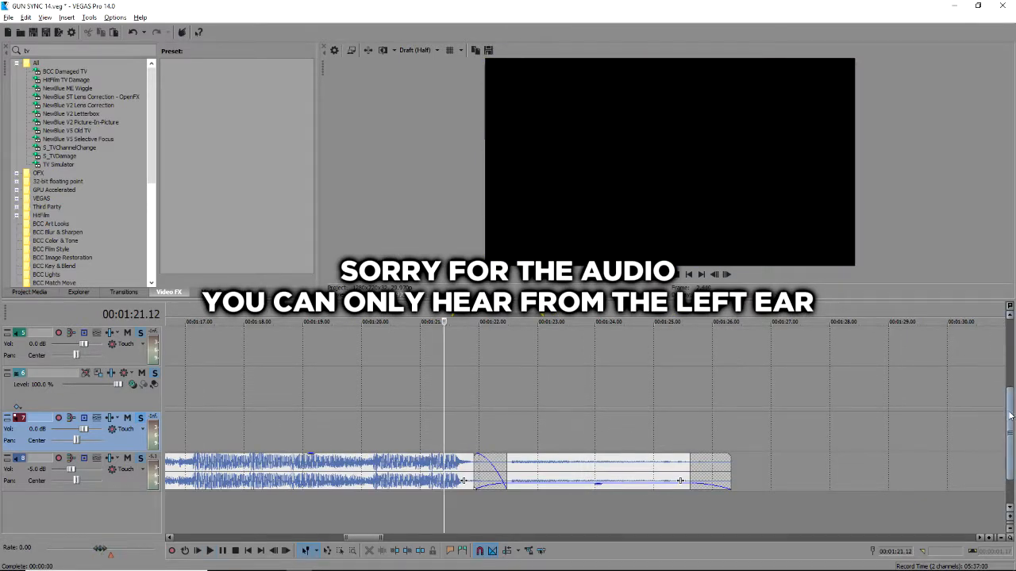
{"action": "left_click_drag", "start_coordinate": [1010, 415], "coordinate": [1010, 338]}
{"action": "left_click", "coordinate": [556, 409]}
{"action": "key", "text": "space"}
{"action": "key", "text": "space"}
{"action": "scroll", "coordinate": [601, 407], "scroll_direction": "down", "scroll_amount": 5}
{"action": "scroll", "coordinate": [601, 407], "scroll_direction": "up", "scroll_amount": 3}
{"action": "left_click", "coordinate": [576, 413]}
{"action": "scroll", "coordinate": [600, 412], "scroll_direction": "down", "scroll_amount": 3}
{"action": "left_click_drag", "start_coordinate": [1011, 373], "coordinate": [1010, 442]}
{"action": "scroll", "coordinate": [636, 440], "scroll_direction": "up", "scroll_amount": 4}
{"action": "scroll", "coordinate": [287, 394], "scroll_direction": "down", "scroll_amount": 3}
{"action": "left_click", "coordinate": [253, 394]}
{"action": "scroll", "coordinate": [266, 395], "scroll_direction": "down", "scroll_amount": 2}
{"action": "left_click_drag", "start_coordinate": [202, 361], "coordinate": [335, 361]}
{"action": "left_click", "coordinate": [292, 361]}
{"action": "left_click_drag", "start_coordinate": [365, 407], "coordinate": [749, 376]}
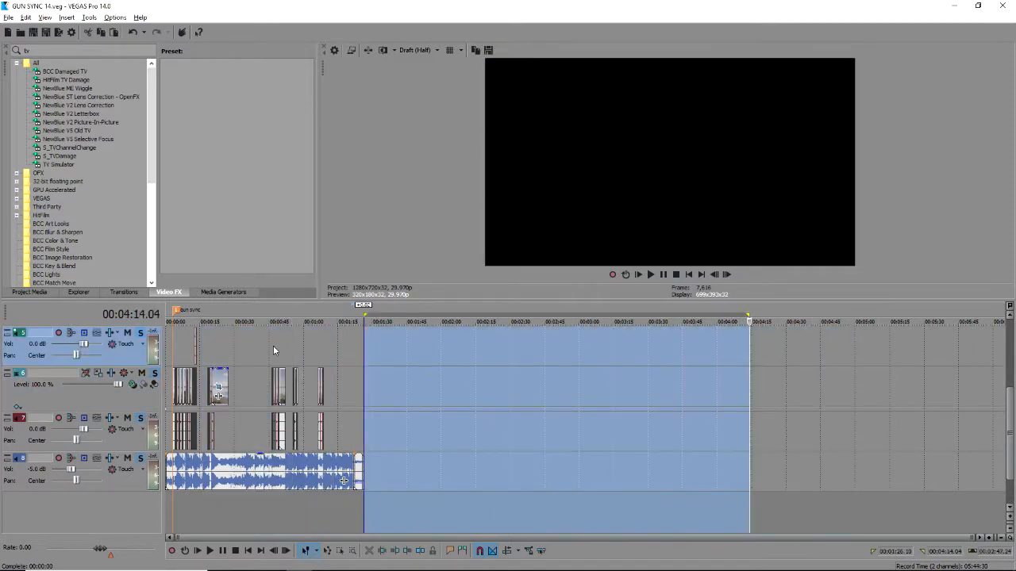
{"action": "left_click", "coordinate": [200, 358]}
{"action": "scroll", "coordinate": [200, 357], "scroll_direction": "up", "scroll_amount": 6}
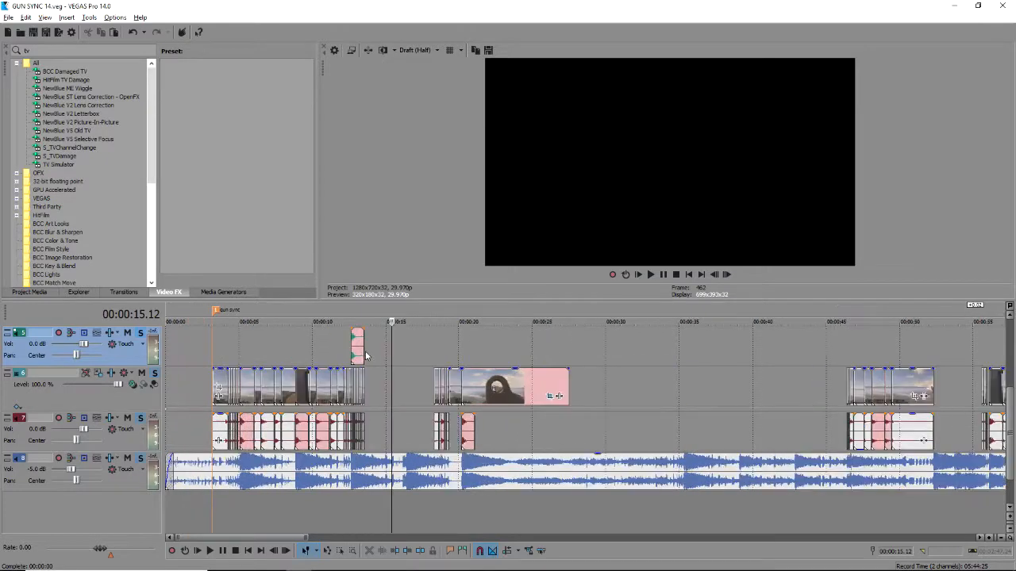
{"action": "scroll", "coordinate": [366, 356], "scroll_direction": "up", "scroll_amount": 2}
{"action": "scroll", "coordinate": [307, 371], "scroll_direction": "down", "scroll_amount": 8}
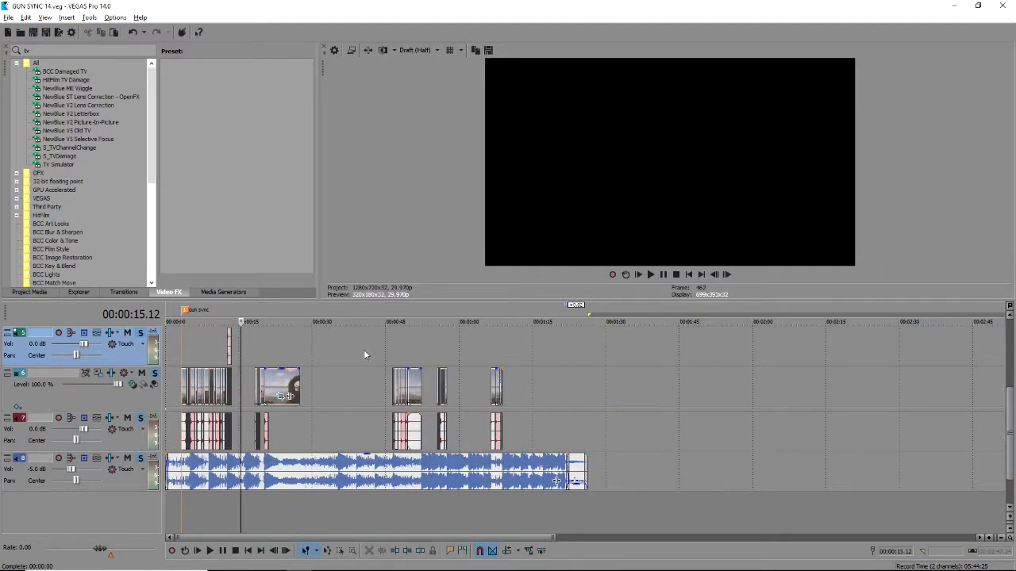
{"action": "scroll", "coordinate": [249, 389], "scroll_direction": "down", "scroll_amount": 4}
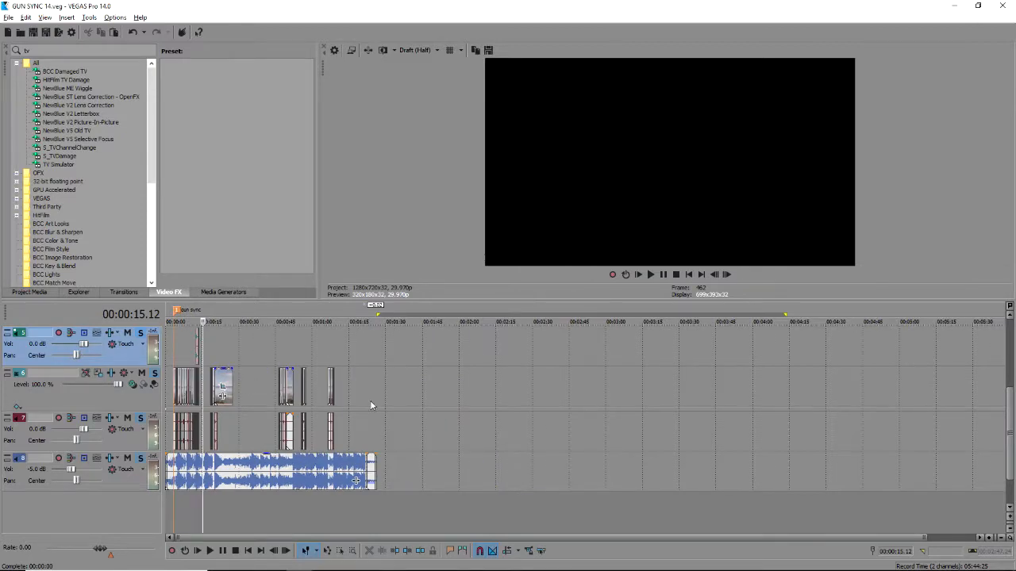
{"action": "scroll", "coordinate": [394, 412], "scroll_direction": "down", "scroll_amount": 1}
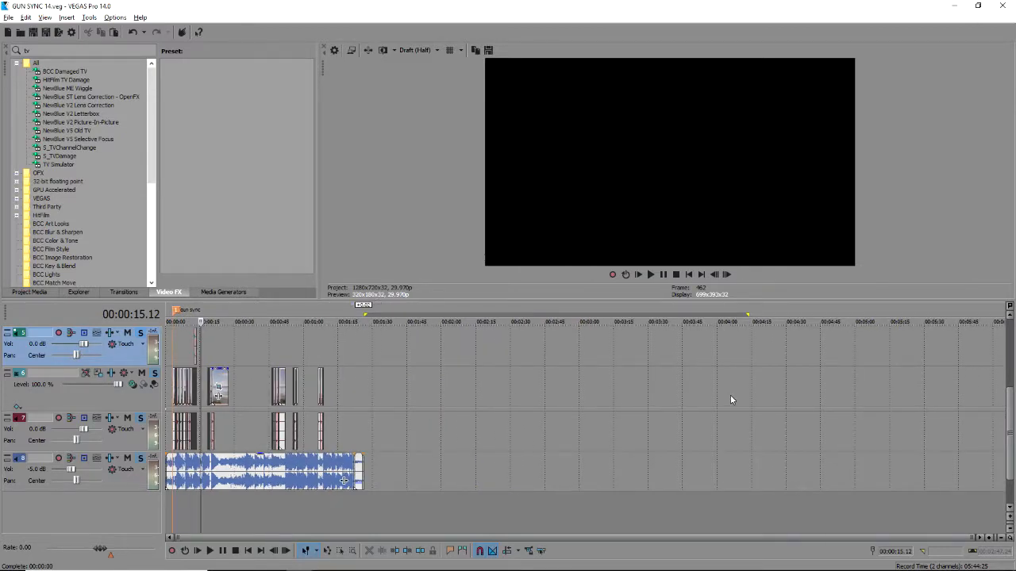
Delete the old full-length event on track 1 and play the start of the edit.
{"action": "scroll", "coordinate": [324, 405], "scroll_direction": "up", "scroll_amount": 4}
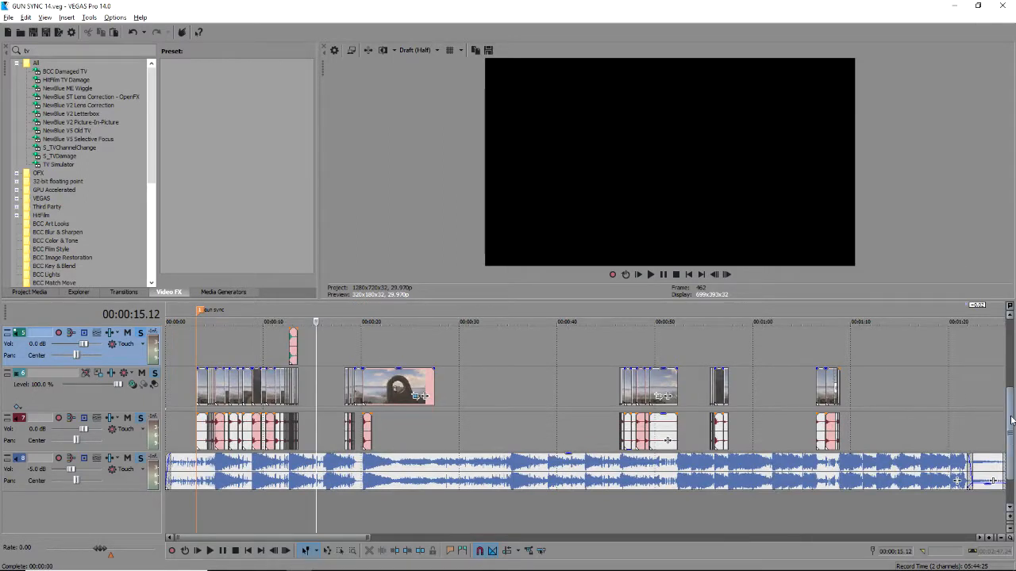
{"action": "scroll", "coordinate": [1010, 421], "scroll_direction": "up", "scroll_amount": 5}
{"action": "left_click", "coordinate": [198, 340]}
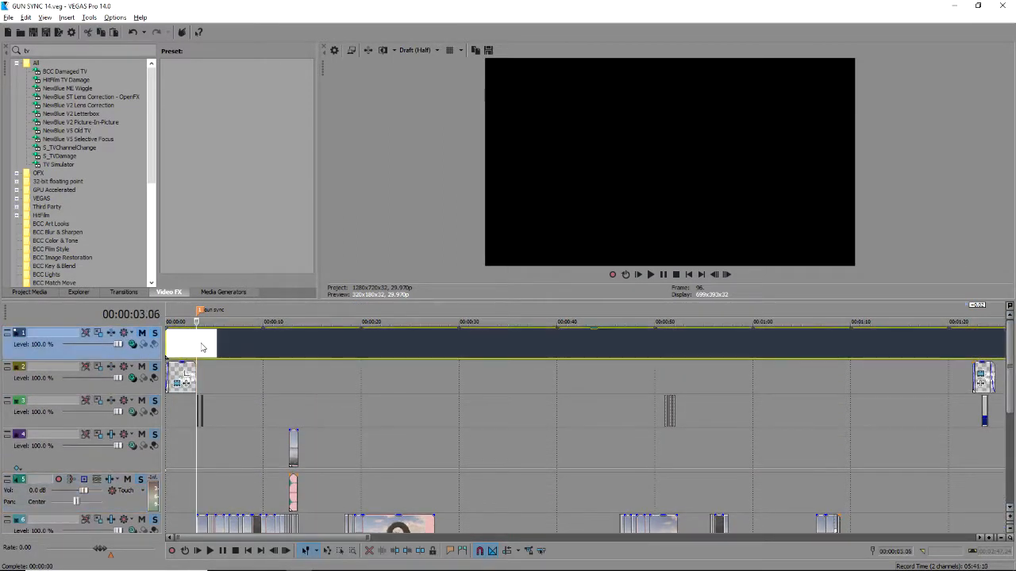
{"action": "key", "text": "Delete"}
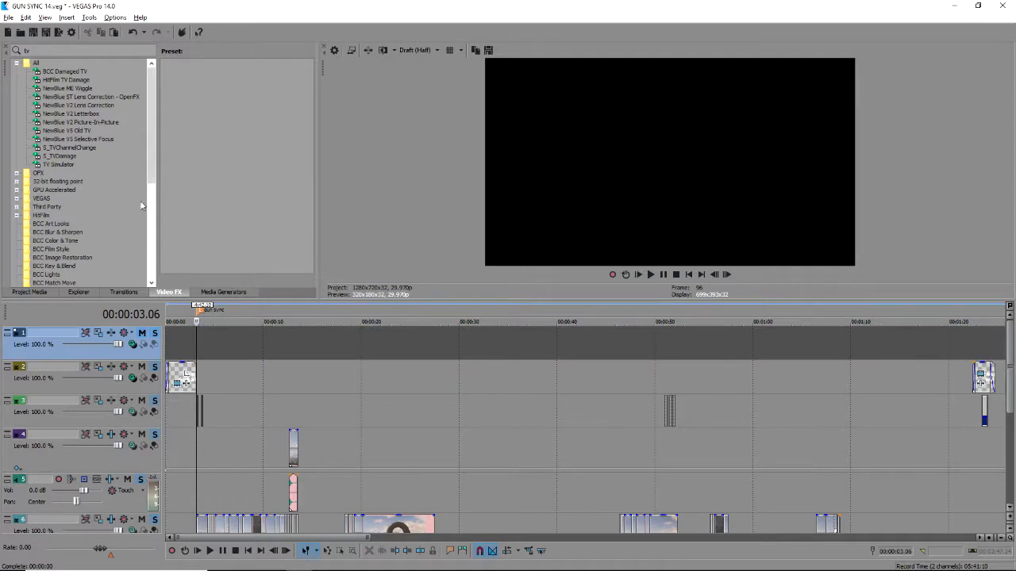
{"action": "key", "text": "space"}
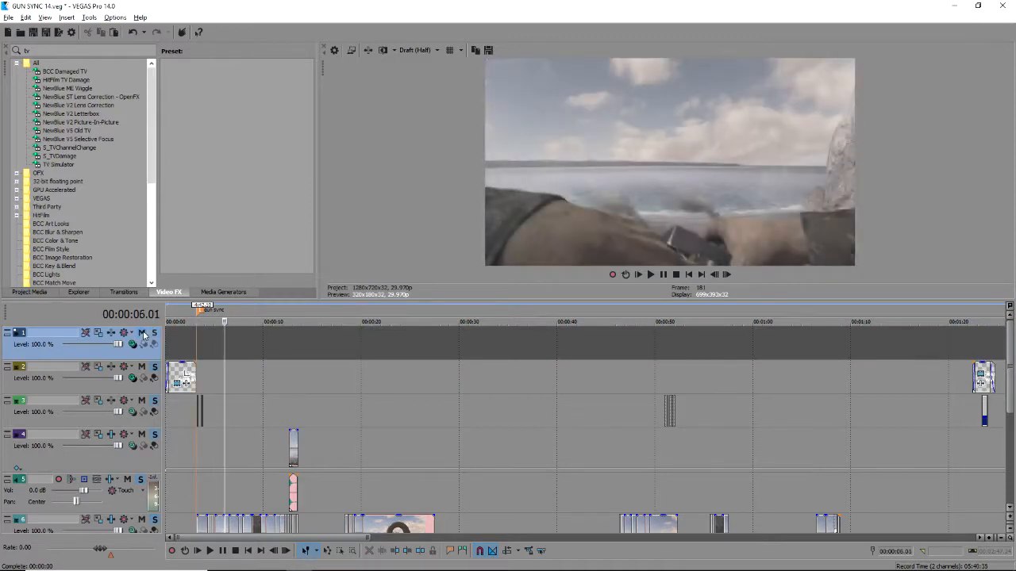
Drag the Solid Color generator's White preset onto the start of track 1.
{"action": "left_click", "coordinate": [230, 293]}
{"action": "left_click", "coordinate": [61, 198]}
{"action": "left_click", "coordinate": [58, 181]}
{"action": "left_click", "coordinate": [55, 172]}
{"action": "left_click_drag", "start_coordinate": [173, 80], "coordinate": [174, 349]}
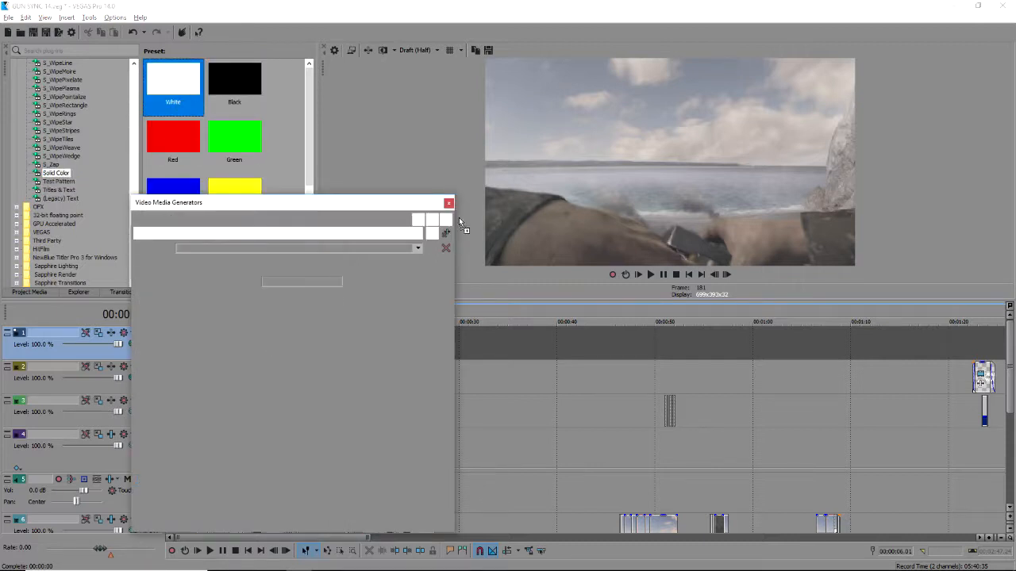
Set track 1's compositing mode to Multiply (Mask) and open the White clip's Pan/Crop window.
{"action": "left_click", "coordinate": [450, 202]}
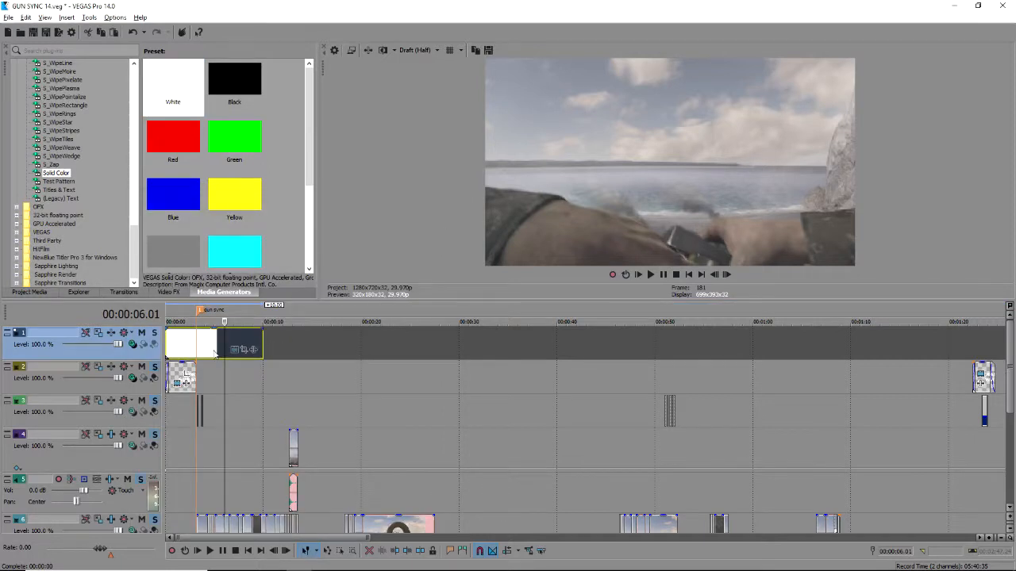
{"action": "left_click", "coordinate": [211, 353]}
{"action": "left_click", "coordinate": [226, 353]}
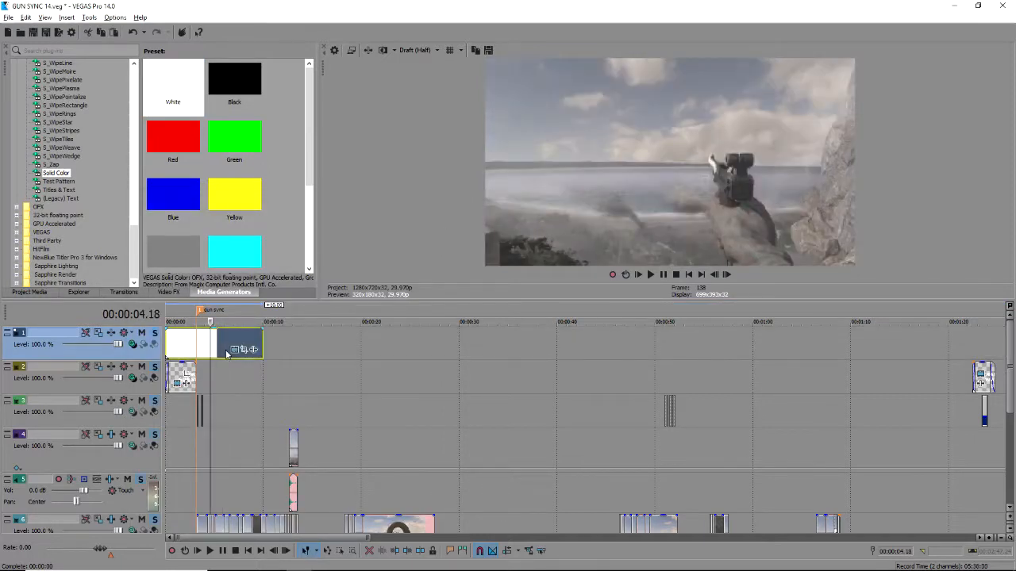
{"action": "left_click", "coordinate": [133, 345]}
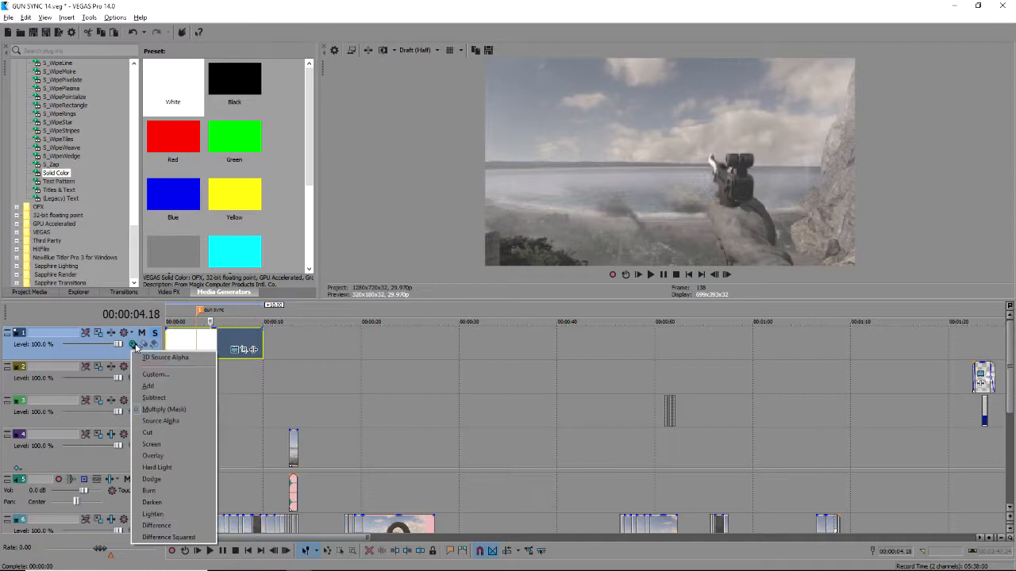
{"action": "left_click", "coordinate": [154, 410]}
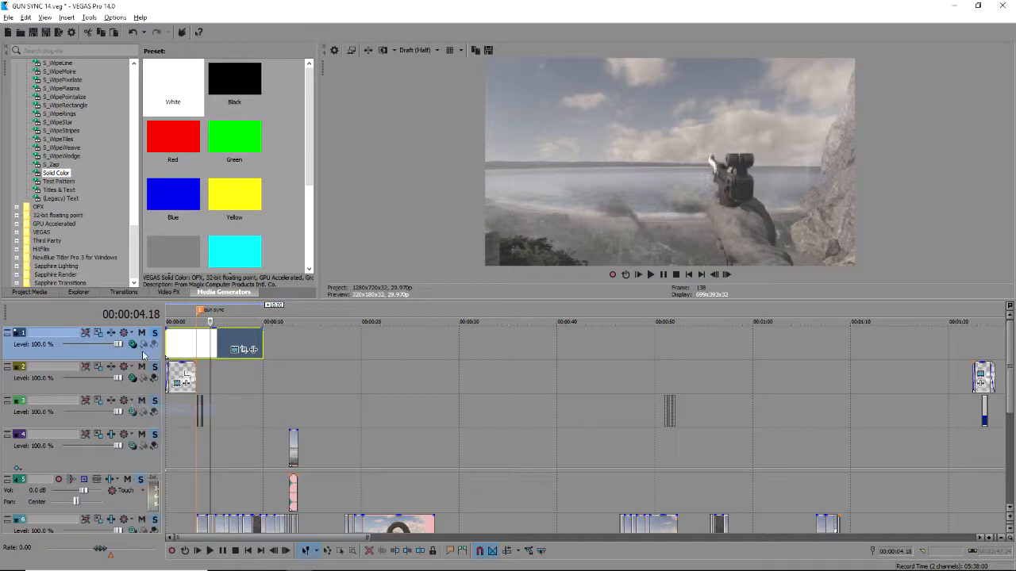
{"action": "left_click", "coordinate": [246, 349]}
{"action": "left_click_drag", "start_coordinate": [226, 82], "coordinate": [311, 88]}
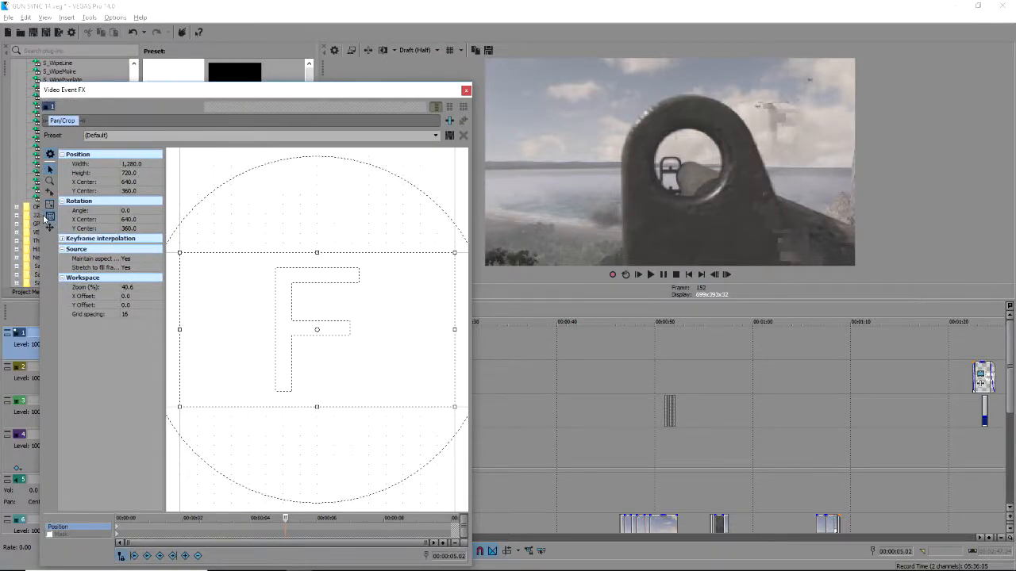
Crop the White mask's Pan/Crop frame to 586.8 px tall and close the Video Event FX window.
{"action": "mouse_move", "coordinate": [318, 252]}
{"action": "left_mouse_down"}
{"action": "mouse_move", "coordinate": [328, 240]}
{"action": "mouse_move", "coordinate": [320, 285]}
{"action": "mouse_move", "coordinate": [320, 256]}
{"action": "mouse_move", "coordinate": [331, 274]}
{"action": "mouse_move", "coordinate": [317, 193]}
{"action": "mouse_move", "coordinate": [330, 288]}
{"action": "mouse_move", "coordinate": [329, 266]}
{"action": "left_mouse_up"}
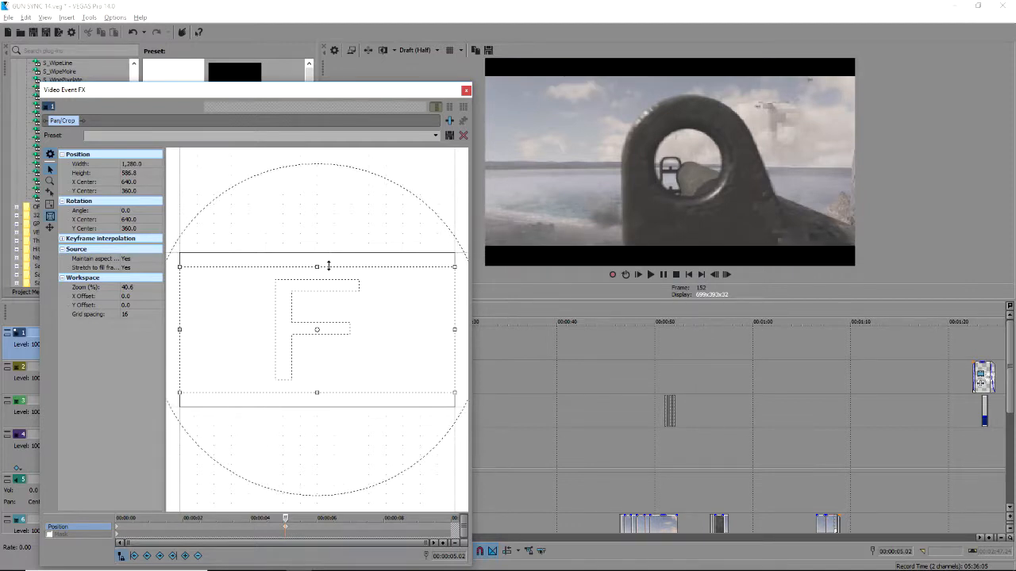
{"action": "left_click", "coordinate": [437, 136]}
{"action": "left_click", "coordinate": [373, 209]}
{"action": "left_click", "coordinate": [466, 91]}
{"action": "scroll", "coordinate": [262, 338], "scroll_direction": "down", "scroll_amount": 3}
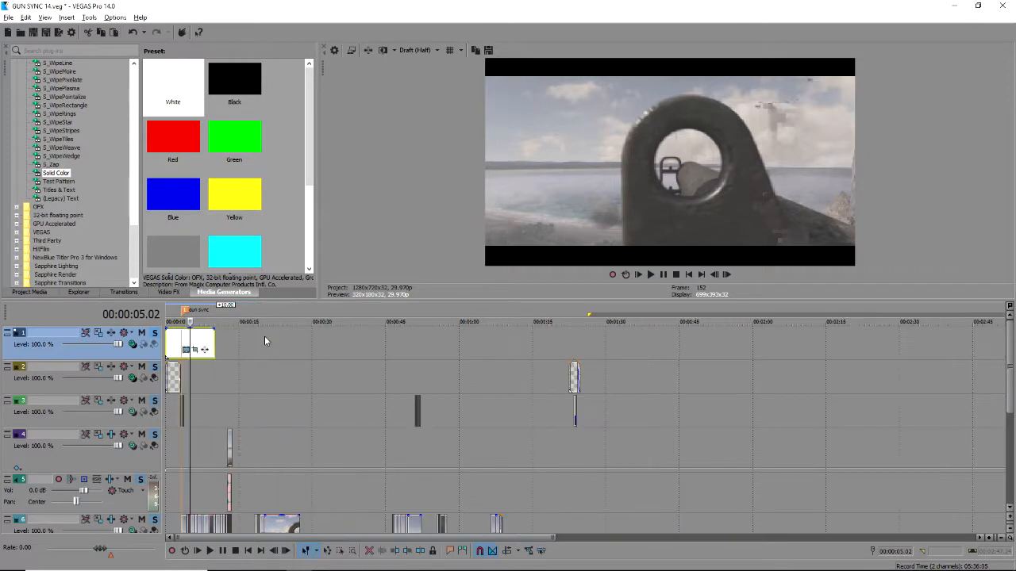
Stretch the White mask event on track 1 across the whole edit.
{"action": "left_click_drag", "start_coordinate": [212, 347], "coordinate": [868, 357]}
{"action": "left_click", "coordinate": [770, 349]}
{"action": "left_click_drag", "start_coordinate": [740, 349], "coordinate": [1002, 349]}
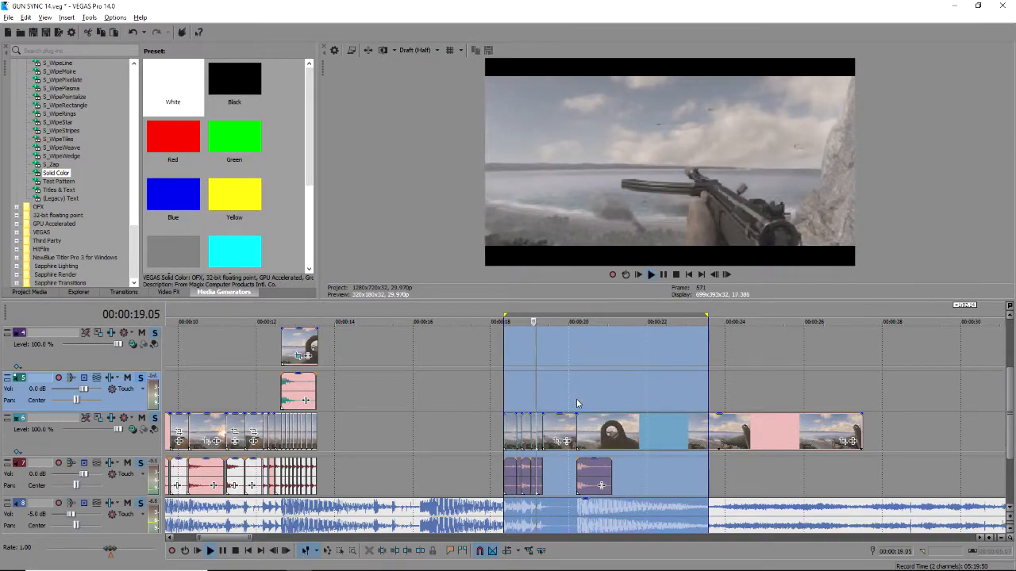
Park the playhead at 00:00:18.10 and expand track 6's FX lane.
{"action": "left_click", "coordinate": [514, 363]}
{"action": "left_click", "coordinate": [503, 386]}
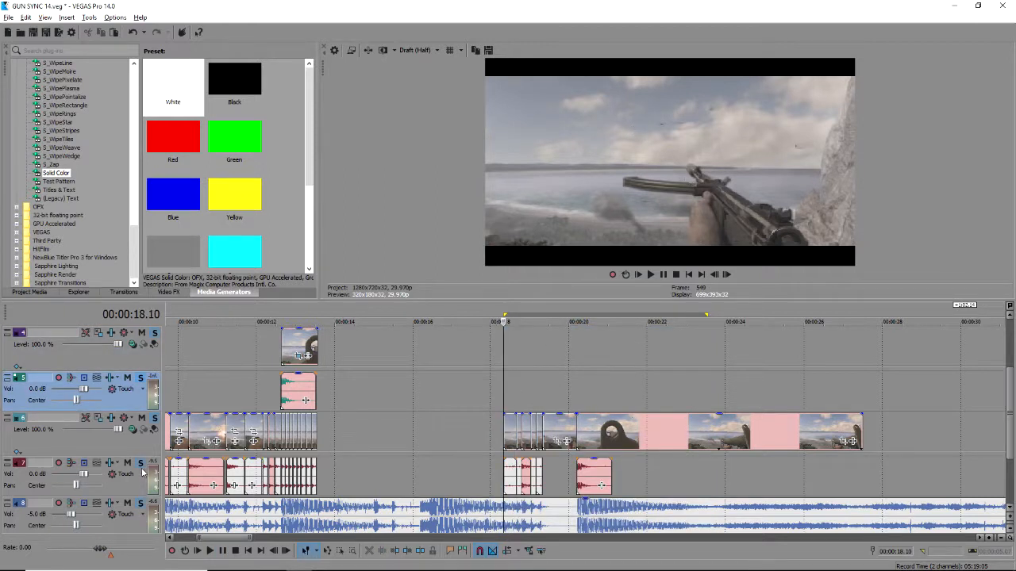
{"action": "left_click", "coordinate": [16, 452]}
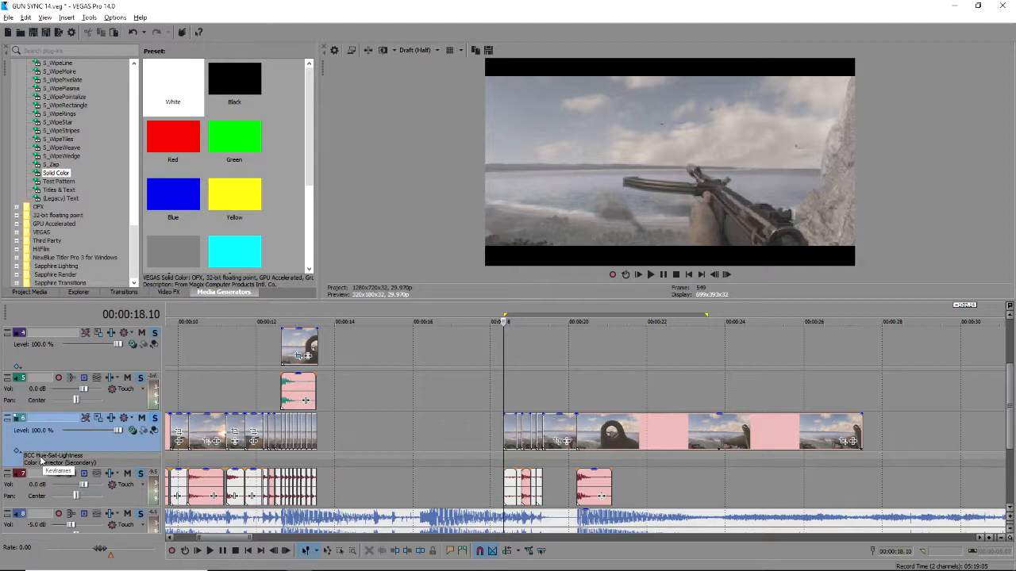
Switch on track 6's BCC Hue-Sat-Lightness effect to give the footage a pink and teal look.
{"action": "double_click", "coordinate": [36, 460]}
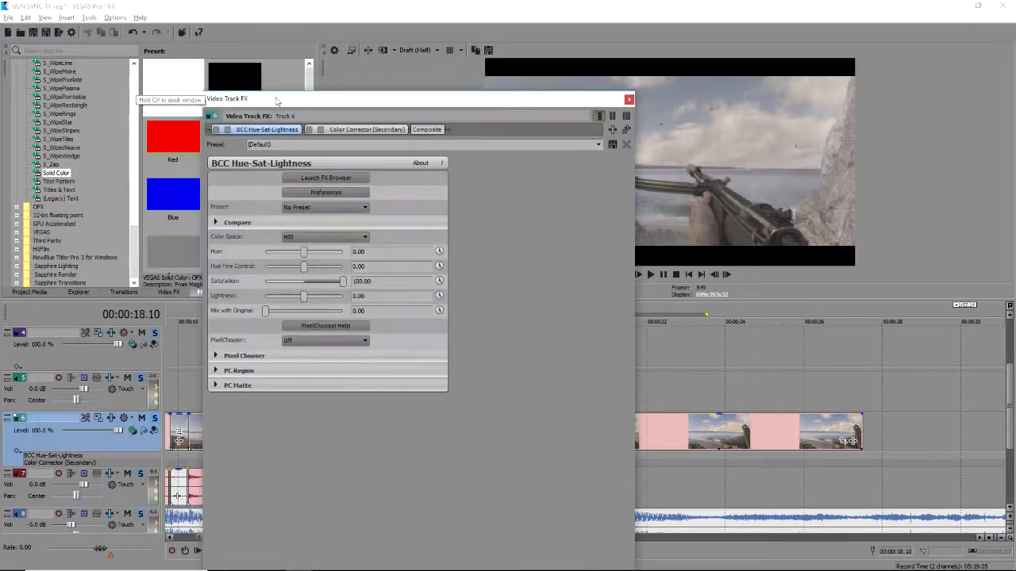
{"action": "left_click", "coordinate": [216, 130]}
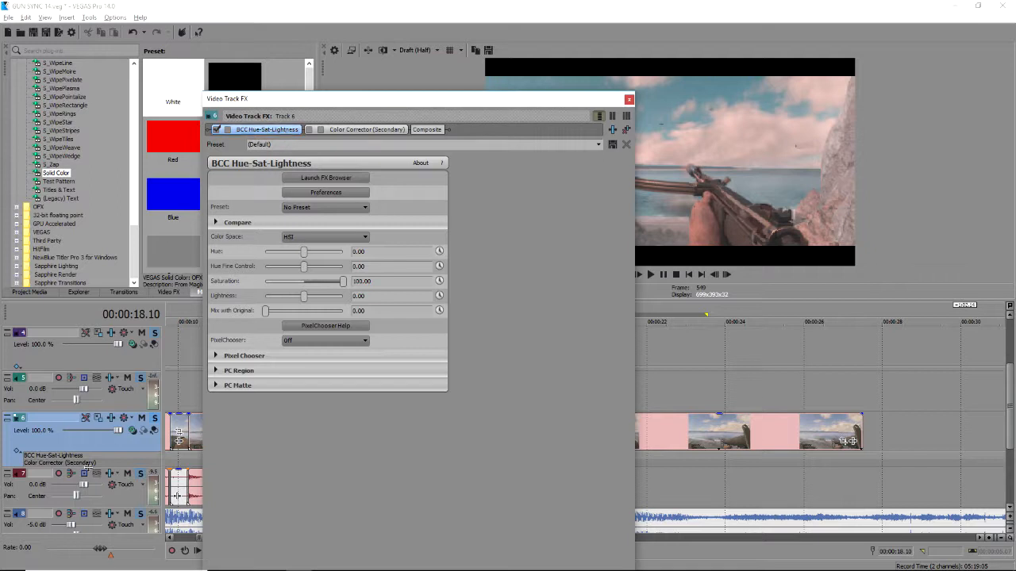
{"action": "left_click", "coordinate": [631, 100]}
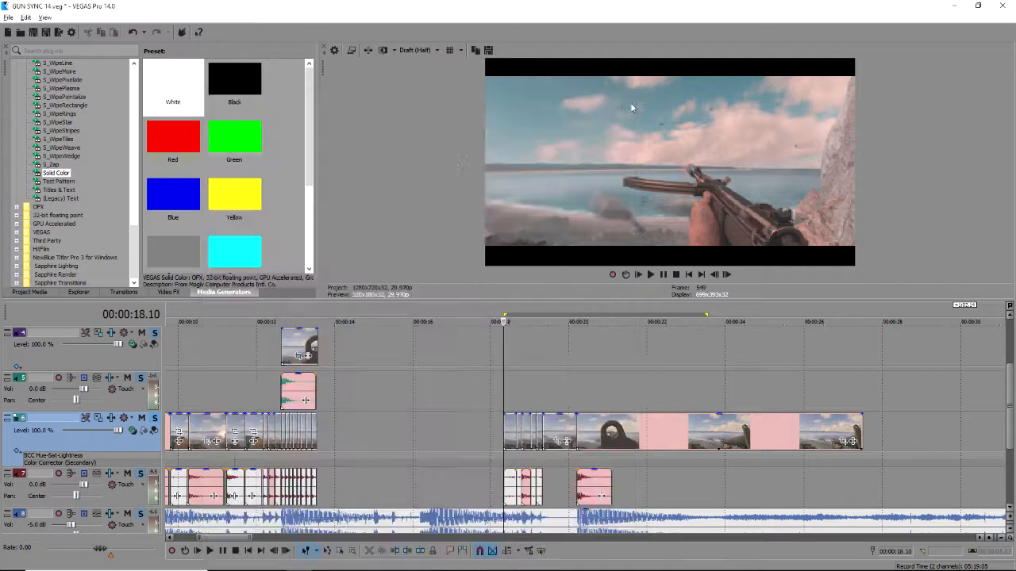
Try S_TVDamage from the video effects list, abandon it, and reopen track 6's effects.
{"action": "left_click", "coordinate": [168, 292]}
{"action": "left_click", "coordinate": [60, 156]}
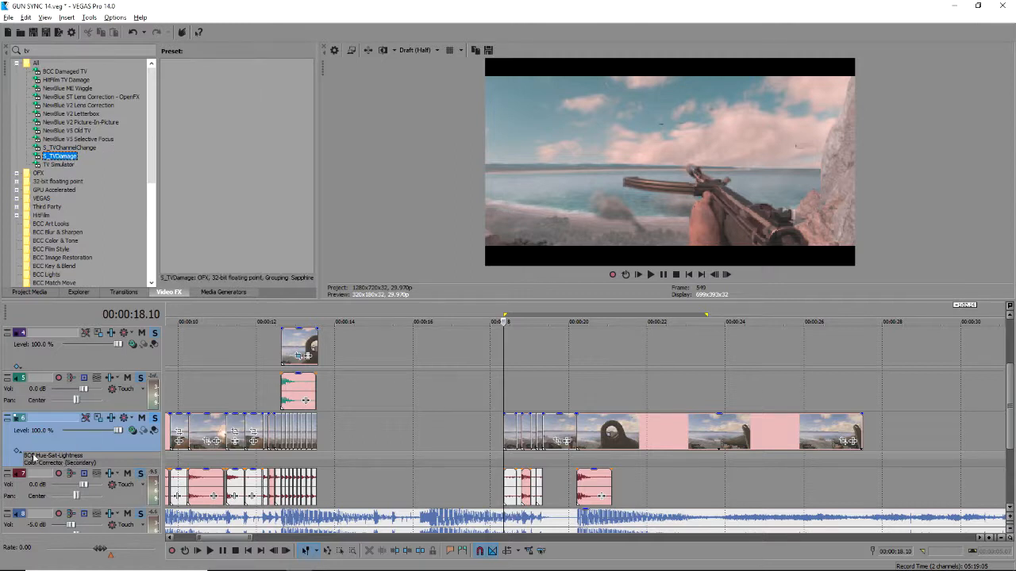
{"action": "left_click_drag", "start_coordinate": [104, 435], "coordinate": [108, 244]}
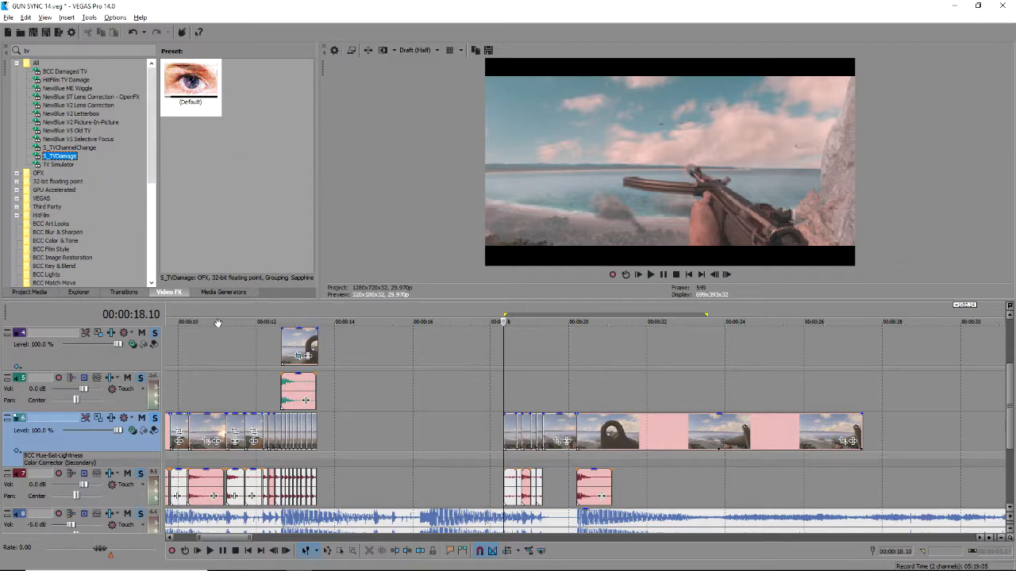
{"action": "left_click", "coordinate": [286, 358]}
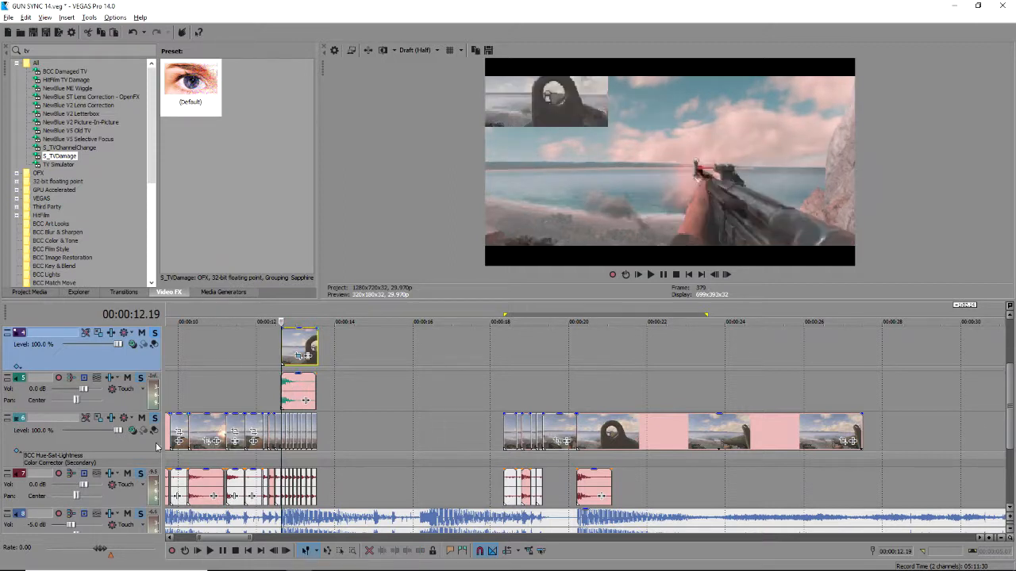
{"action": "left_click", "coordinate": [48, 459]}
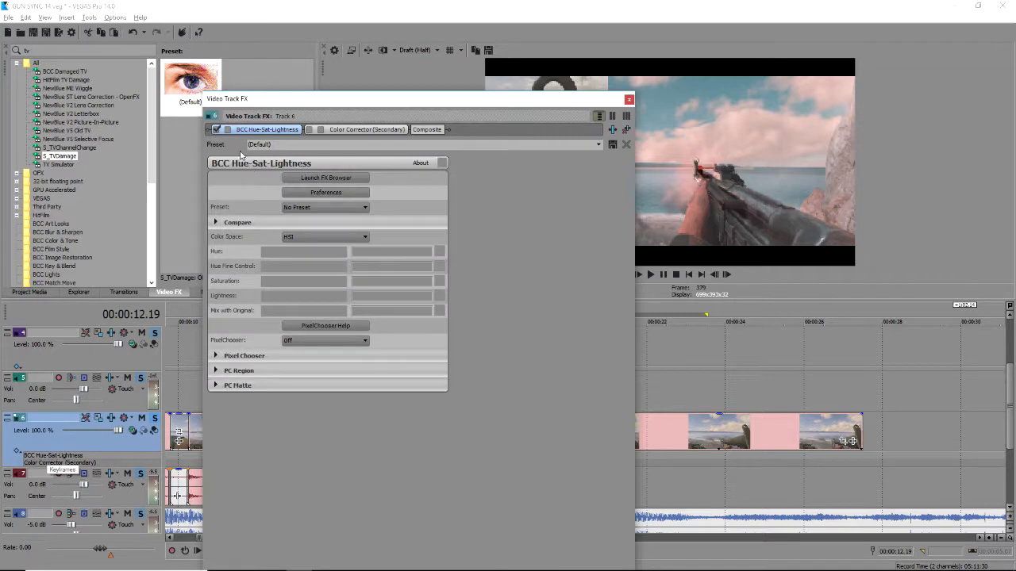
Toggle BCC Hue-Sat-Lightness to compare the footage with and without the grade.
{"action": "left_click", "coordinate": [229, 131]}
{"action": "left_click", "coordinate": [228, 132]}
{"action": "left_click", "coordinate": [228, 131]}
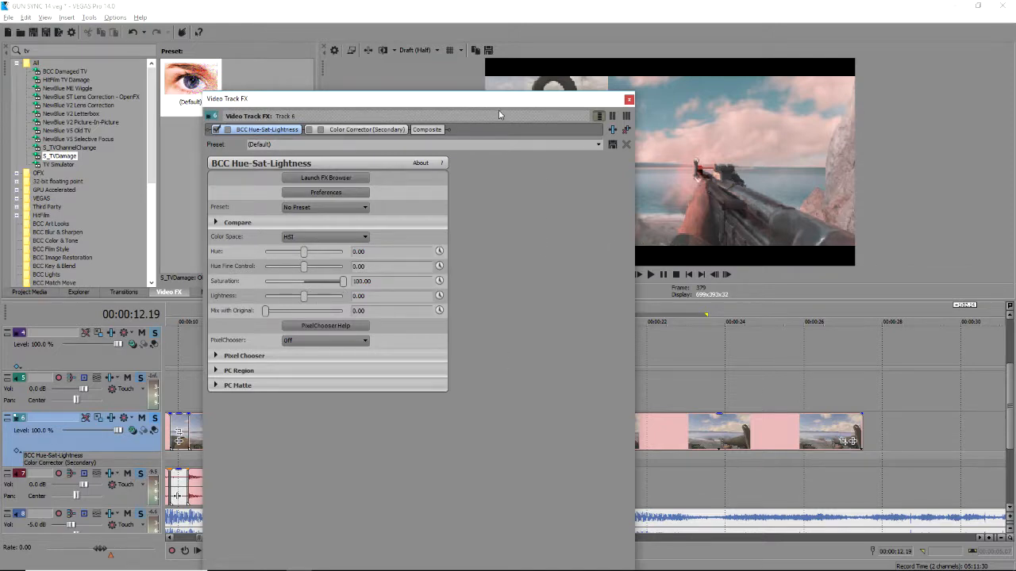
{"action": "left_click_drag", "start_coordinate": [375, 102], "coordinate": [218, 68]}
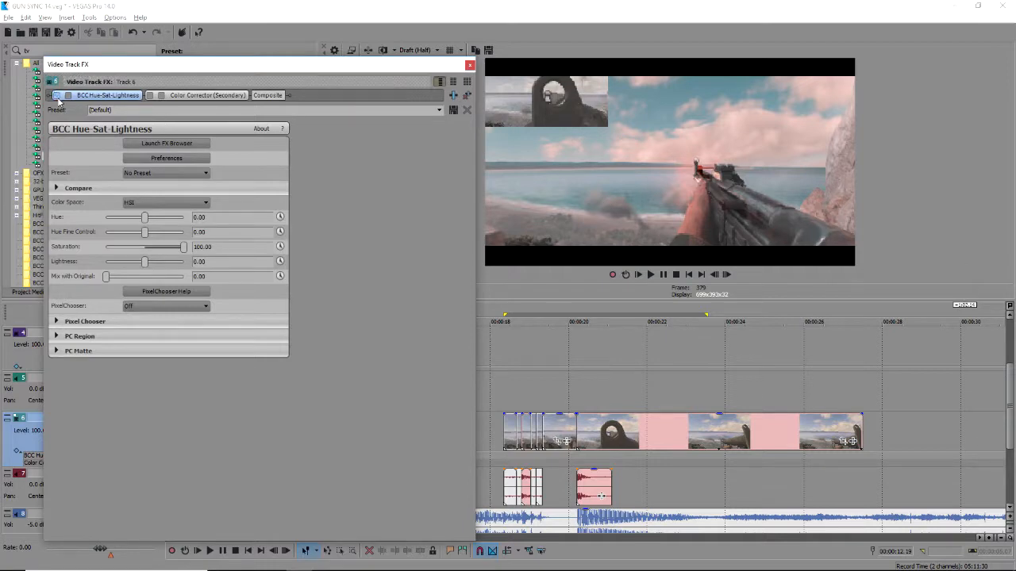
Set Color Corrector (Secondary) saturation to 1.559, enable it, and close the effects window.
{"action": "left_click", "coordinate": [156, 96]}
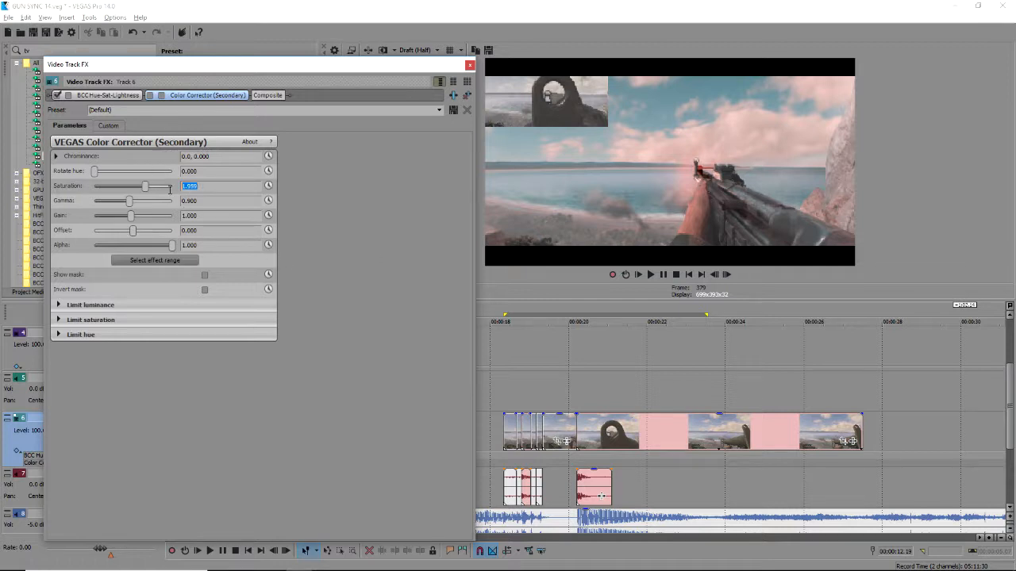
{"action": "key", "text": "Tab"}
{"action": "key", "text": "Tab"}
{"action": "key", "text": "Tab"}
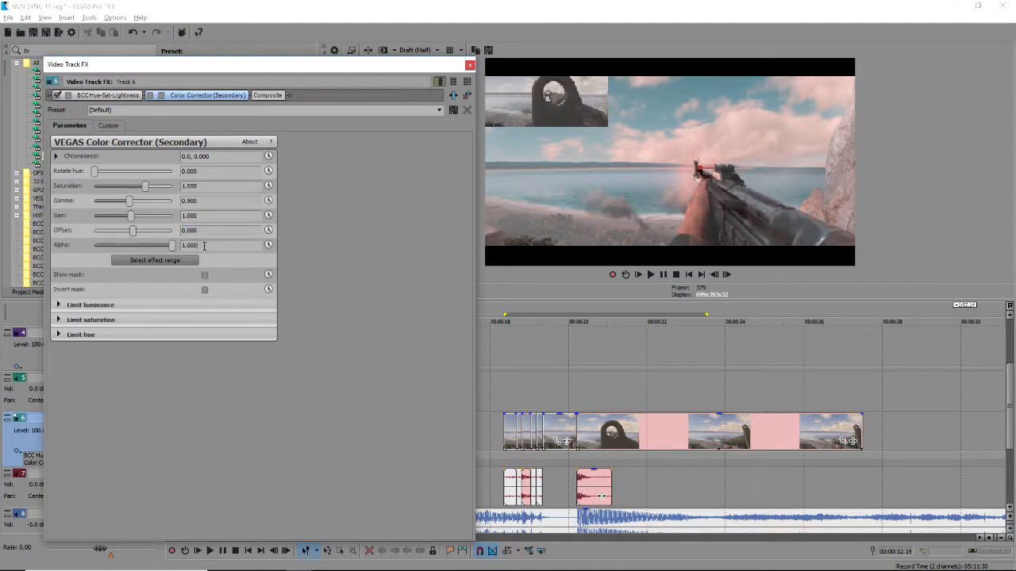
{"action": "left_click", "coordinate": [162, 95]}
{"action": "left_click", "coordinate": [162, 95]}
{"action": "left_click", "coordinate": [162, 95]}
{"action": "left_click", "coordinate": [162, 95]}
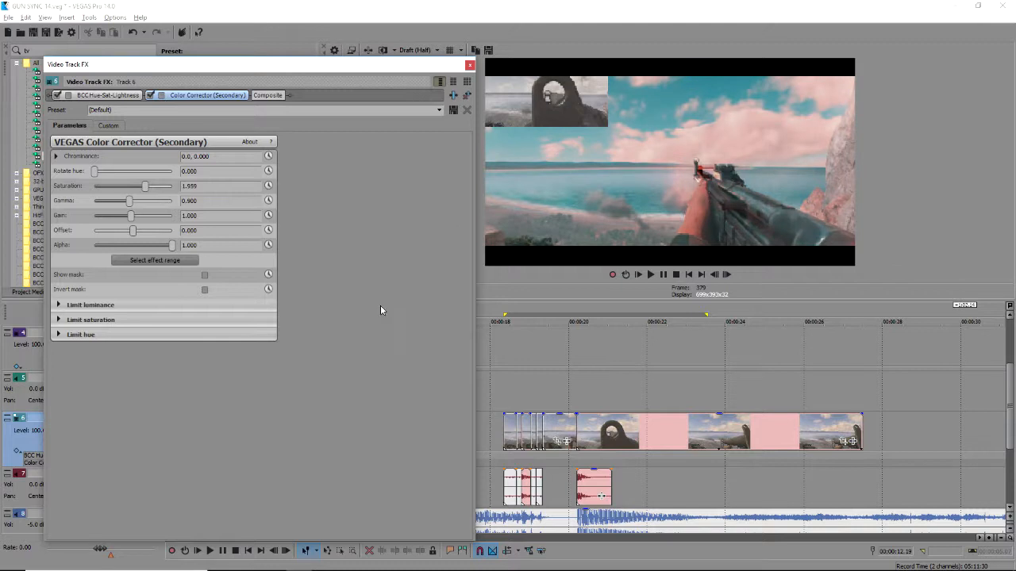
{"action": "left_click", "coordinate": [470, 65]}
{"action": "scroll", "coordinate": [234, 426], "scroll_direction": "up", "scroll_amount": 6}
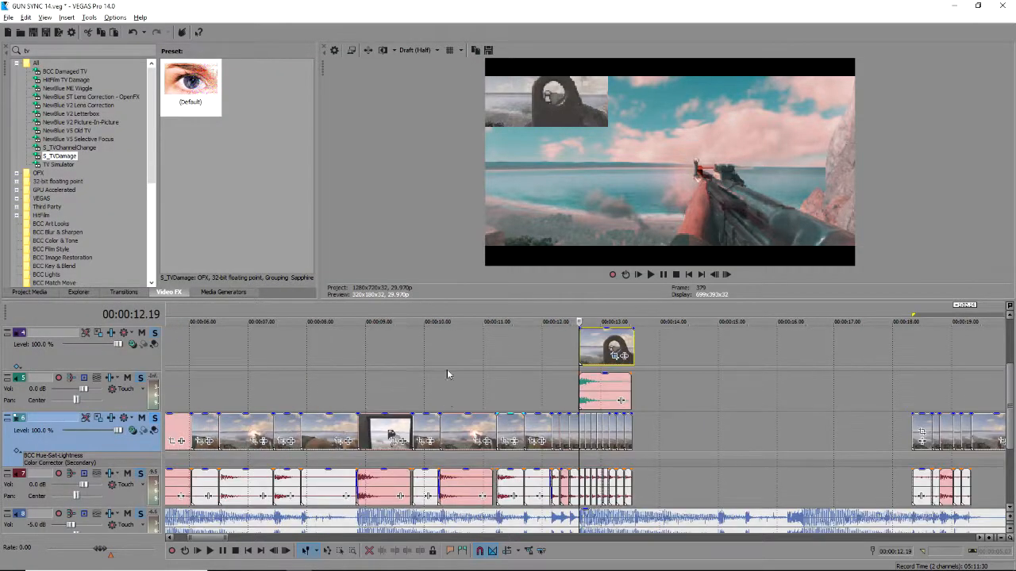
Expand track 4, review its BCC Hue-Sat-Lightness and Color Corrector chain, and select the inset clip.
{"action": "left_click", "coordinate": [337, 429]}
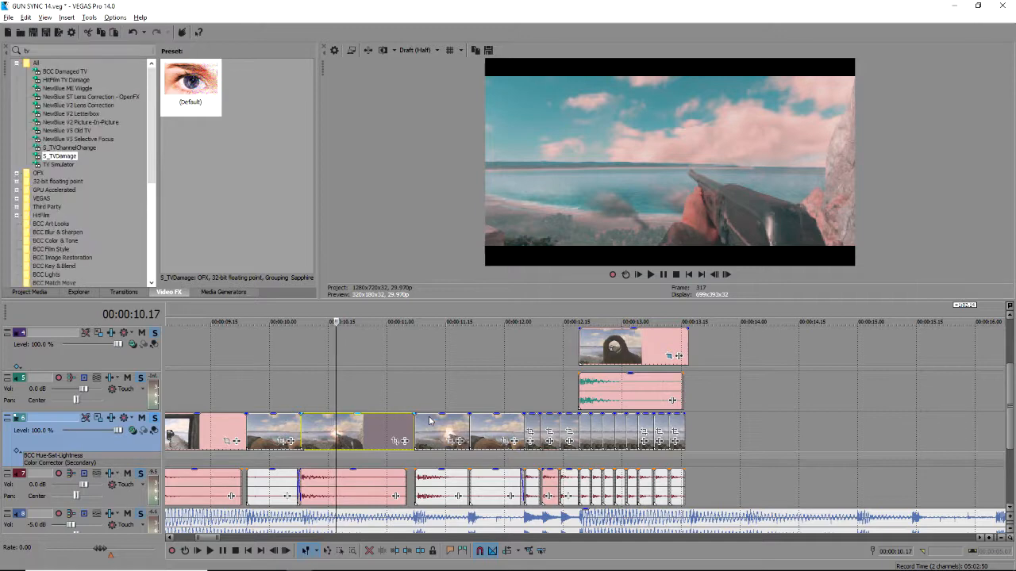
{"action": "scroll", "coordinate": [282, 414], "scroll_direction": "down", "scroll_amount": 3}
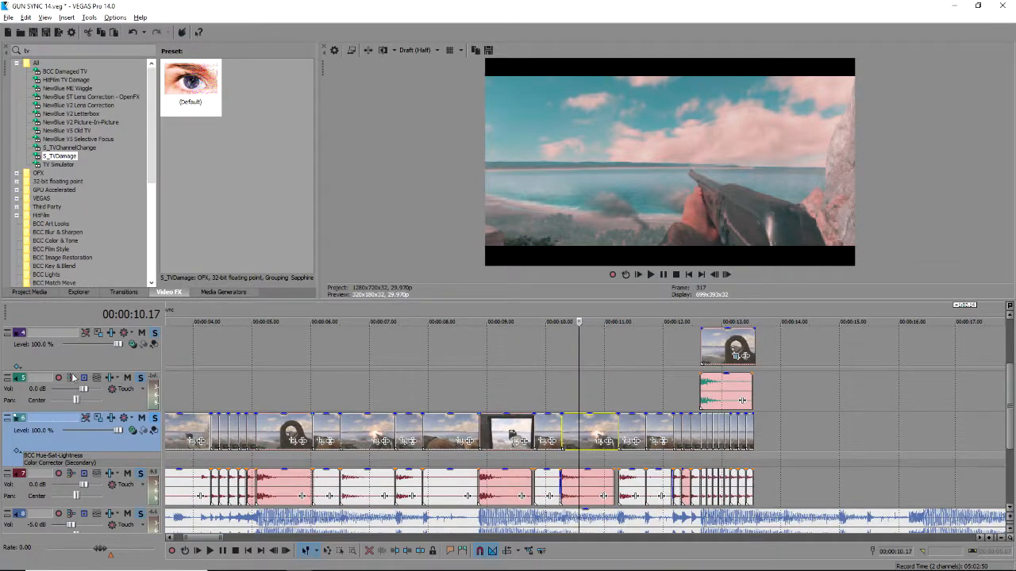
{"action": "left_click", "coordinate": [18, 367]}
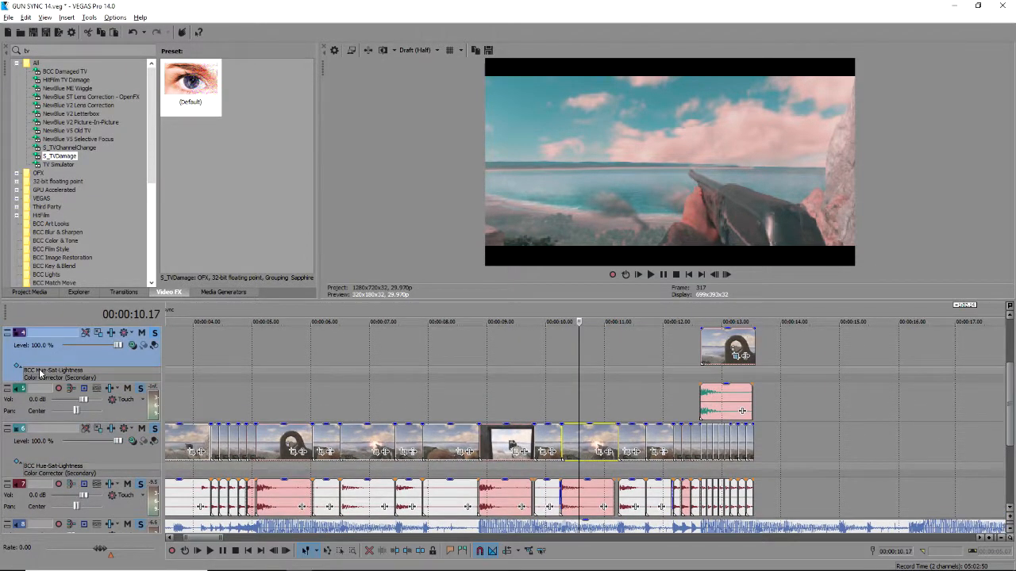
{"action": "left_click", "coordinate": [39, 370]}
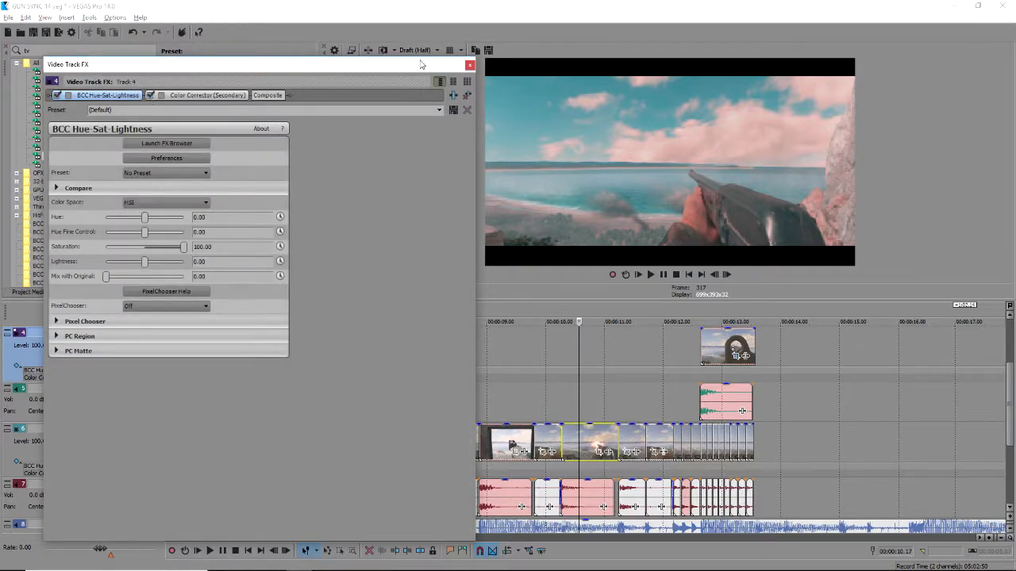
{"action": "left_click", "coordinate": [470, 65]}
{"action": "left_click", "coordinate": [704, 349]}
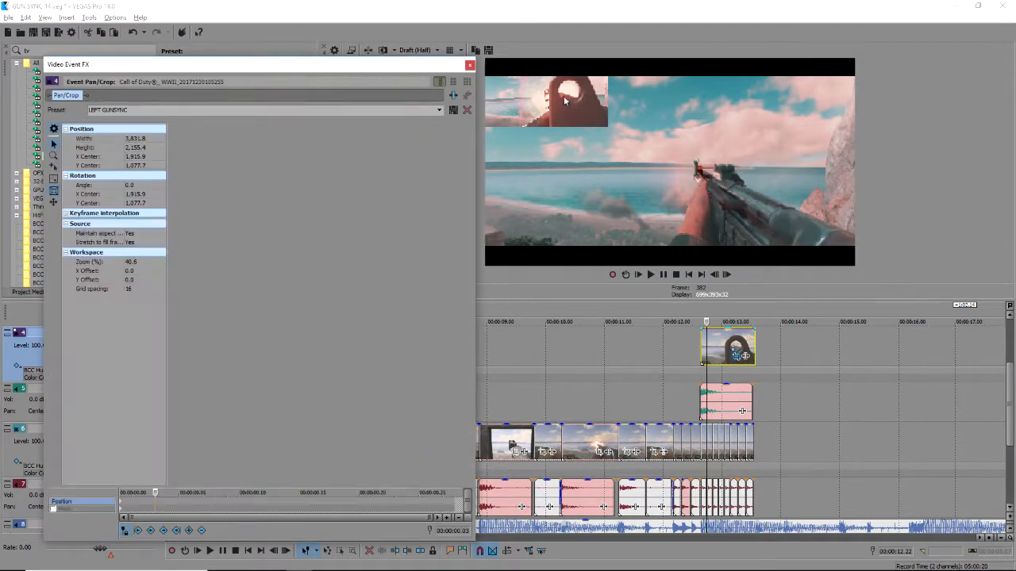
Move the inset's crop frame up to Y Center 879.8 and close the pan/crop editor.
{"action": "scroll", "coordinate": [283, 272], "scroll_direction": "down", "scroll_amount": 2}
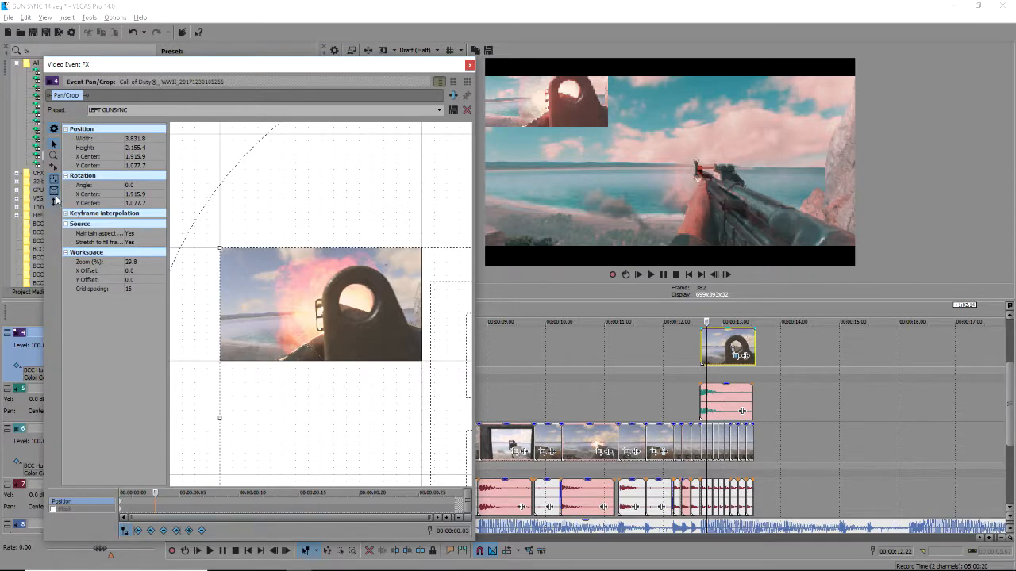
{"action": "left_click_drag", "start_coordinate": [367, 331], "coordinate": [363, 301]}
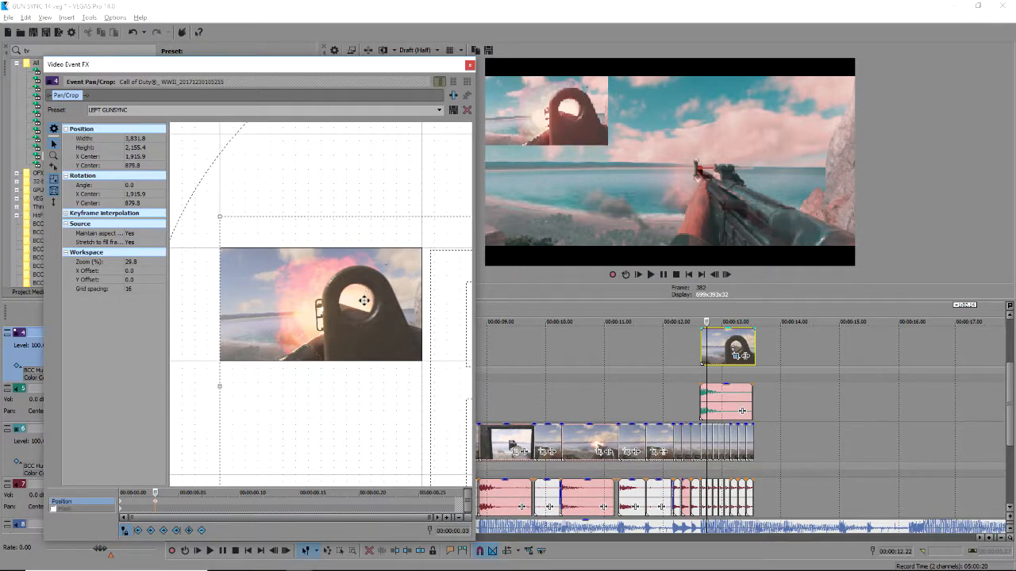
{"action": "left_click", "coordinate": [469, 66]}
{"action": "scroll", "coordinate": [675, 368], "scroll_direction": "down", "scroll_amount": 6}
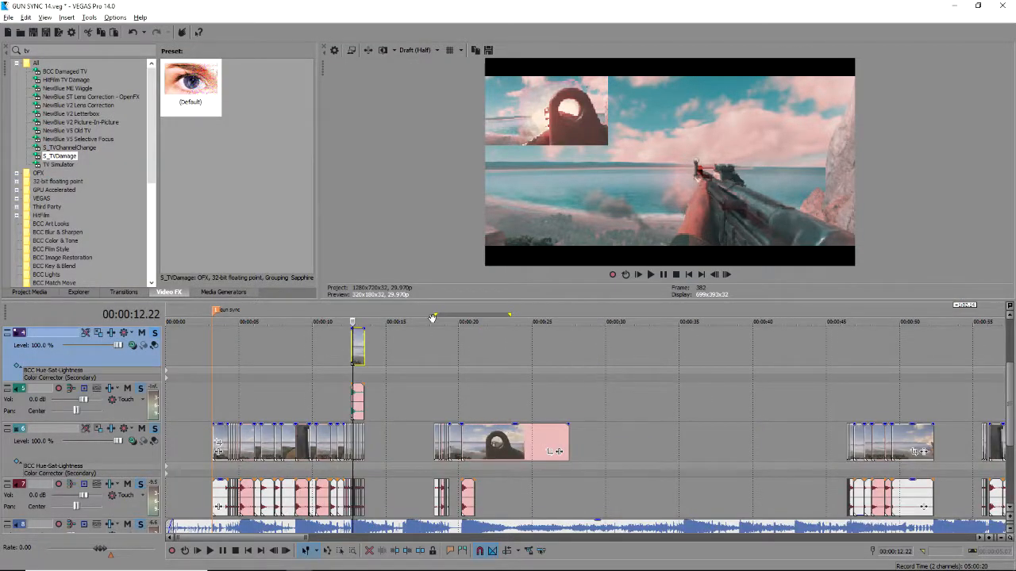
{"action": "key", "text": "space"}
{"action": "scroll", "coordinate": [345, 351], "scroll_direction": "up", "scroll_amount": 6}
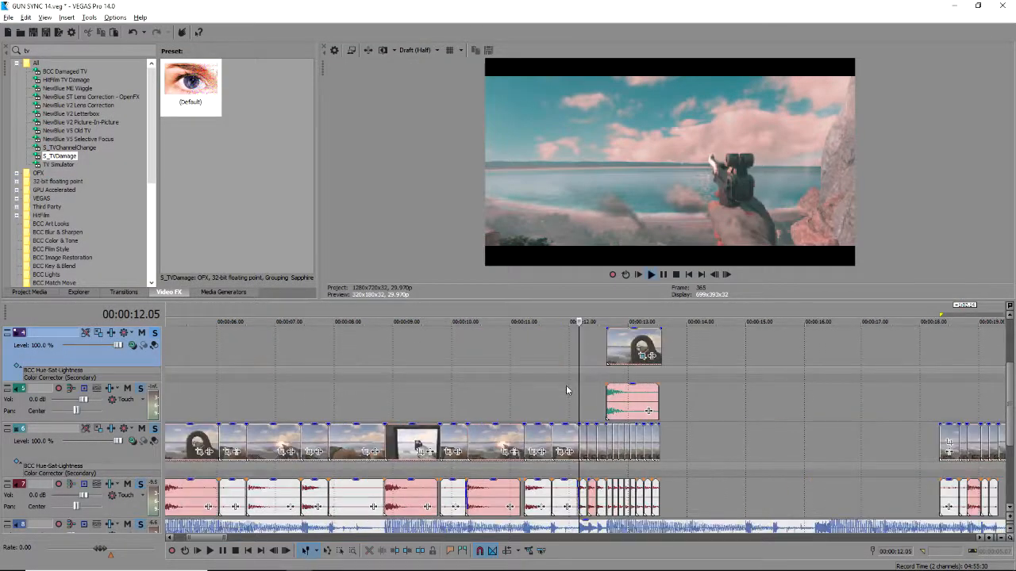
{"action": "scroll", "coordinate": [564, 389], "scroll_direction": "down", "scroll_amount": 8}
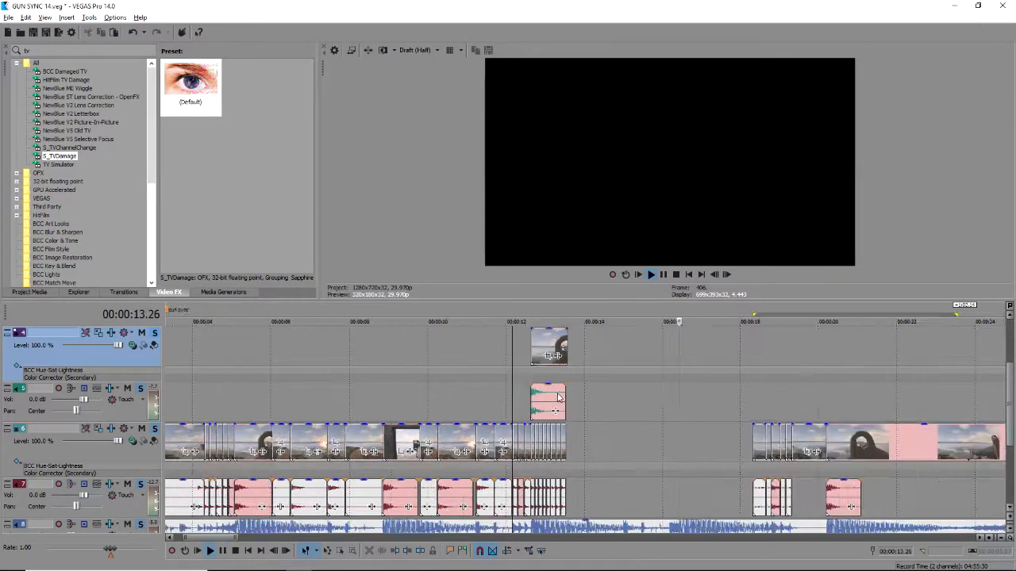
{"action": "key", "text": "space"}
{"action": "scroll", "coordinate": [437, 424], "scroll_direction": "up", "scroll_amount": 8}
{"action": "scroll", "coordinate": [422, 409], "scroll_direction": "up", "scroll_amount": 2}
{"action": "left_click_drag", "start_coordinate": [262, 390], "coordinate": [588, 396]}
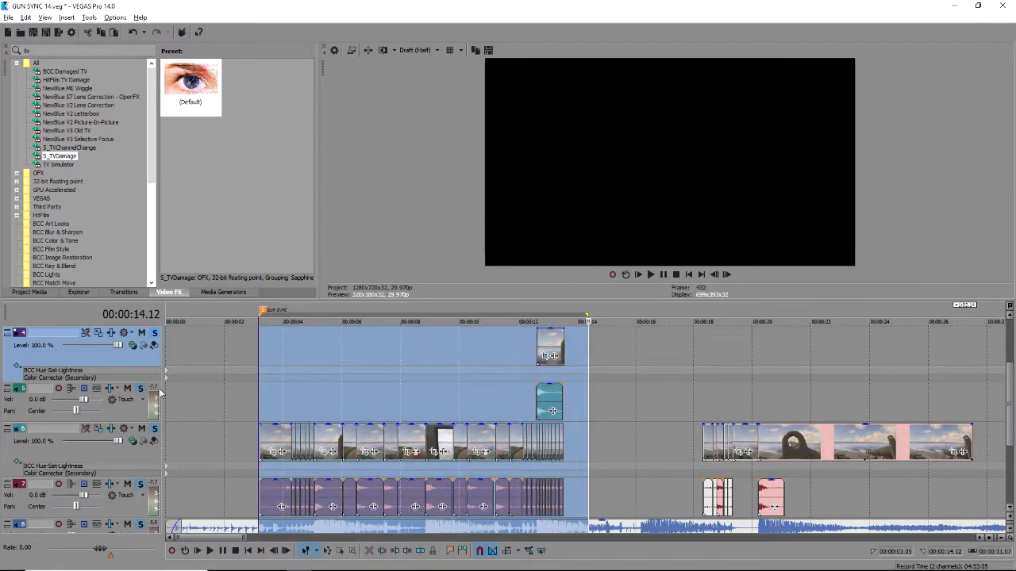
{"action": "left_click", "coordinate": [279, 400]}
{"action": "left_click_drag", "start_coordinate": [280, 399], "coordinate": [271, 404]}
{"action": "key", "text": "space"}
{"action": "scroll", "coordinate": [294, 401], "scroll_direction": "down", "scroll_amount": 10}
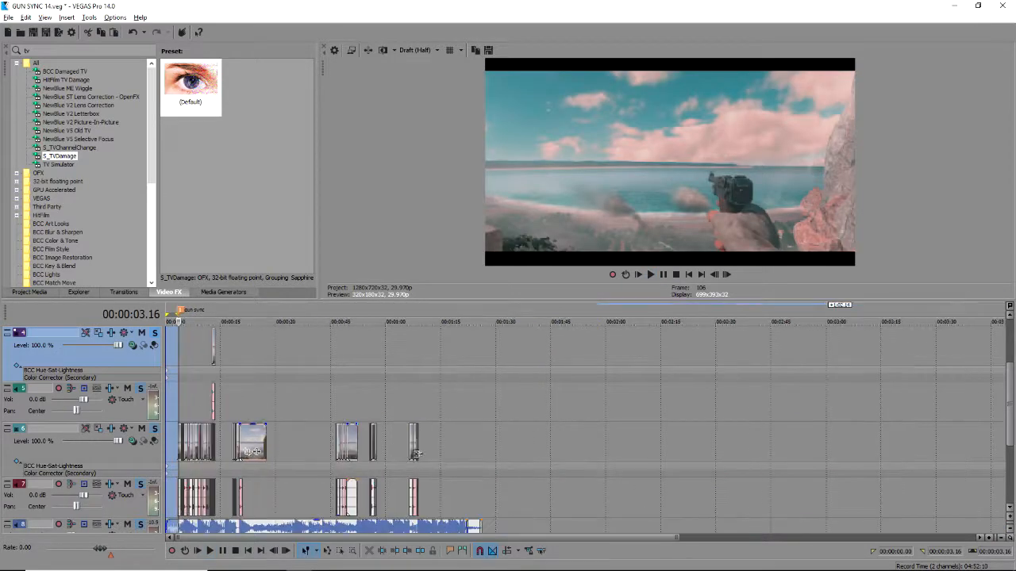
{"action": "left_click_drag", "start_coordinate": [181, 396], "coordinate": [234, 399]}
{"action": "scroll", "coordinate": [584, 421], "scroll_direction": "up", "scroll_amount": 3}
{"action": "scroll", "coordinate": [585, 420], "scroll_direction": "up", "scroll_amount": 2}
{"action": "key", "text": "space"}
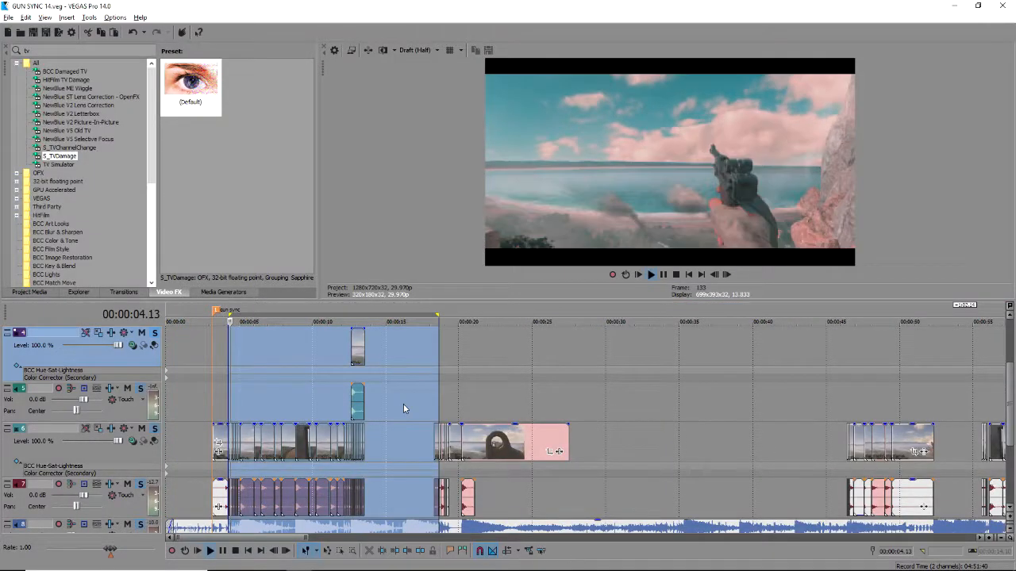